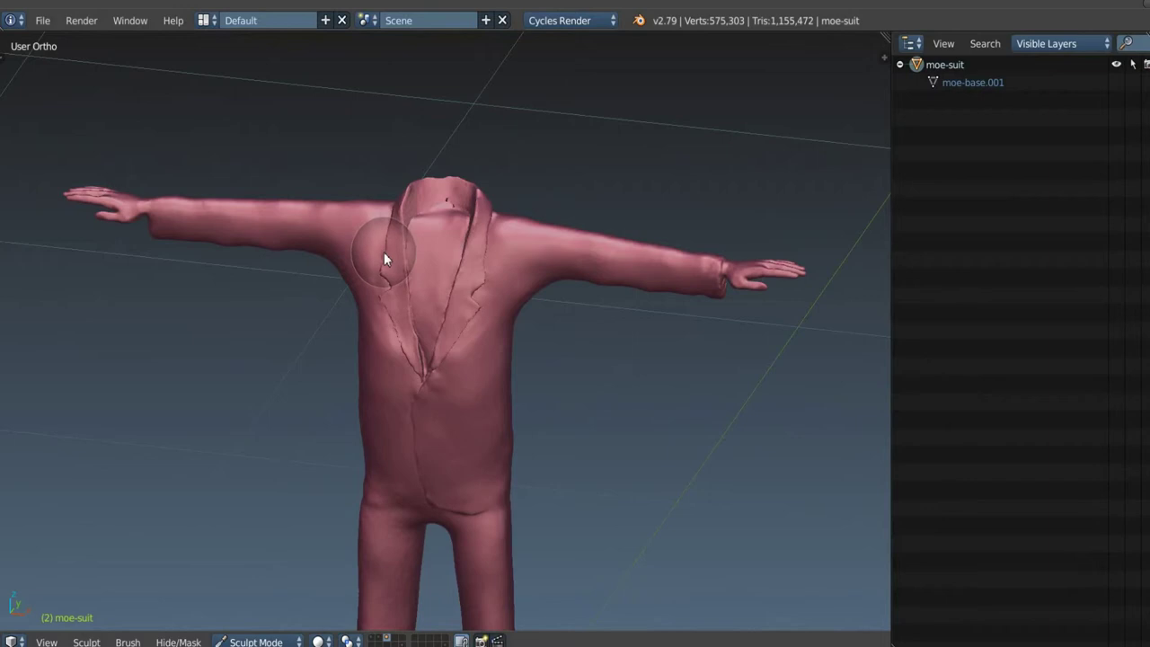
middle_click_drag(449, 243, 427, 223, "shift")
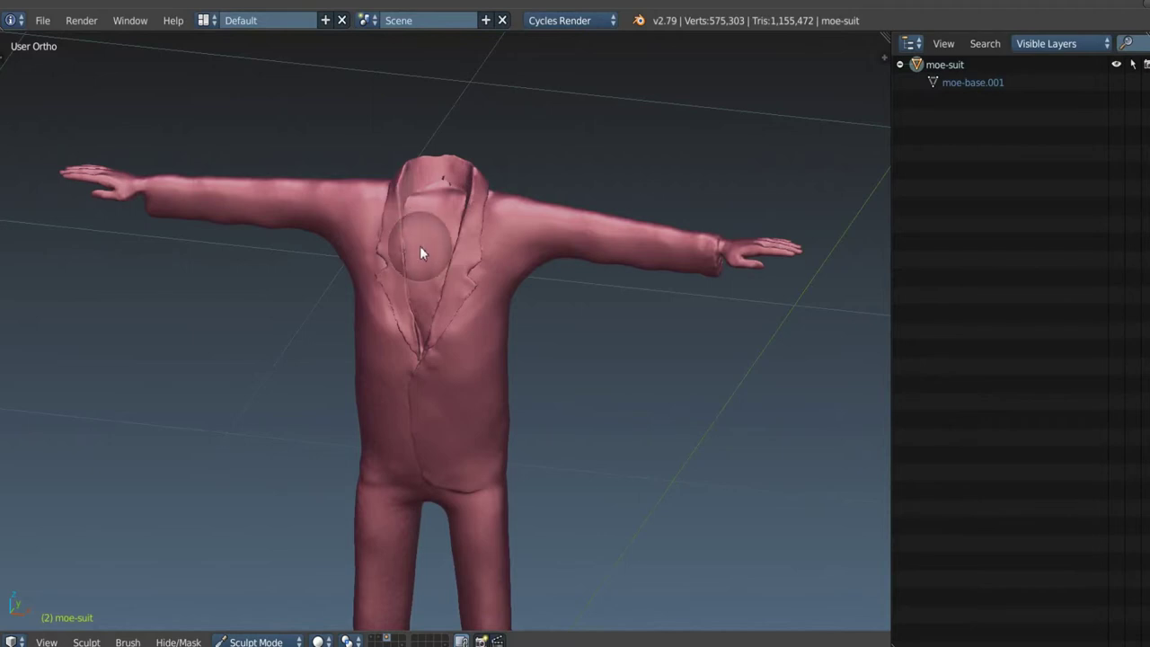
middle_click_drag(419, 245, 450, 219, "shift")
scroll(441, 224, "up", 3)
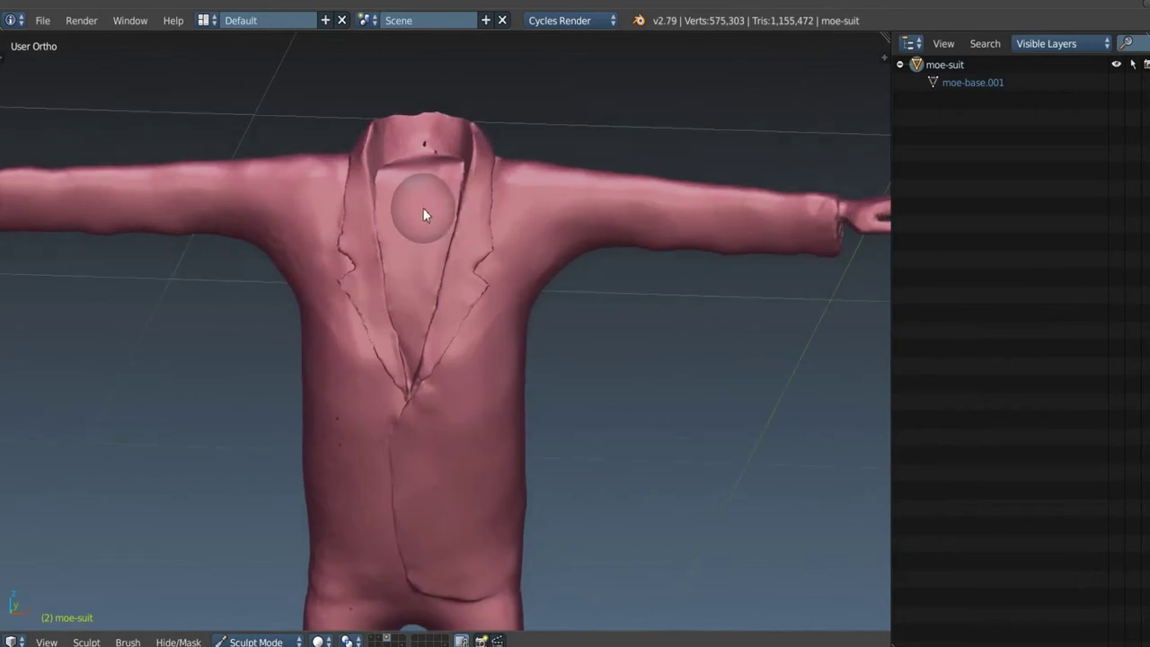
mouse_move(464, 262)
middle_mouse_down()
mouse_move(451, 290)
mouse_move(451, 270)
middle_mouse_up()
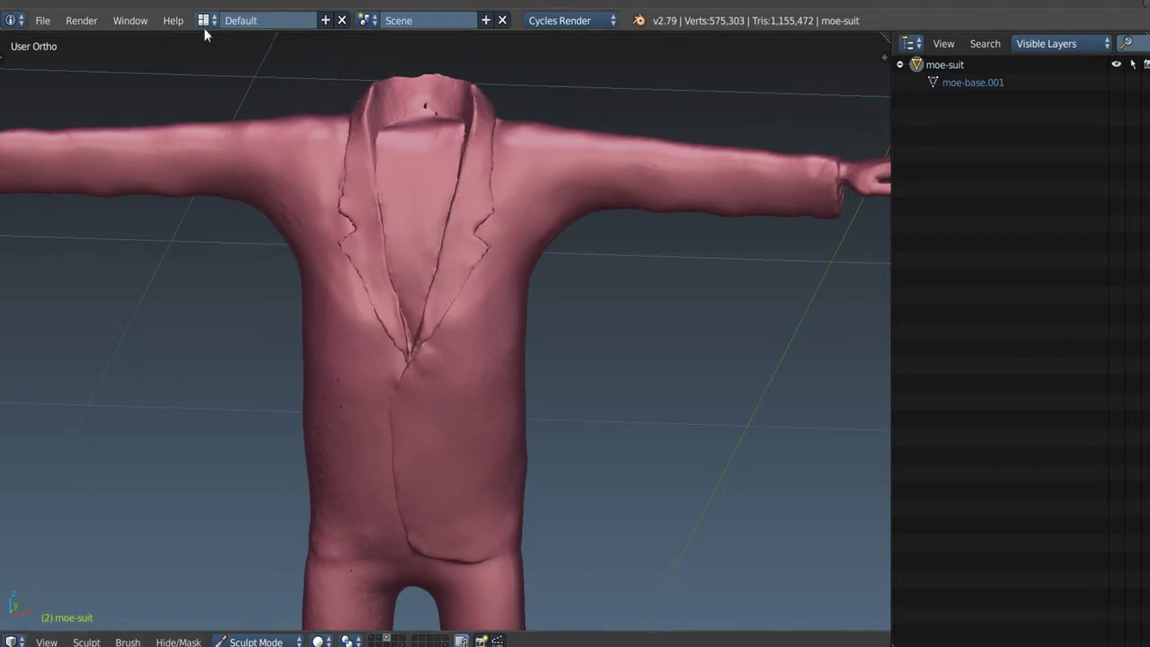
Step: Duplicate the current screen layout and change the Outliner area to the Properties editor showing the modifier settings
left_click(325, 20)
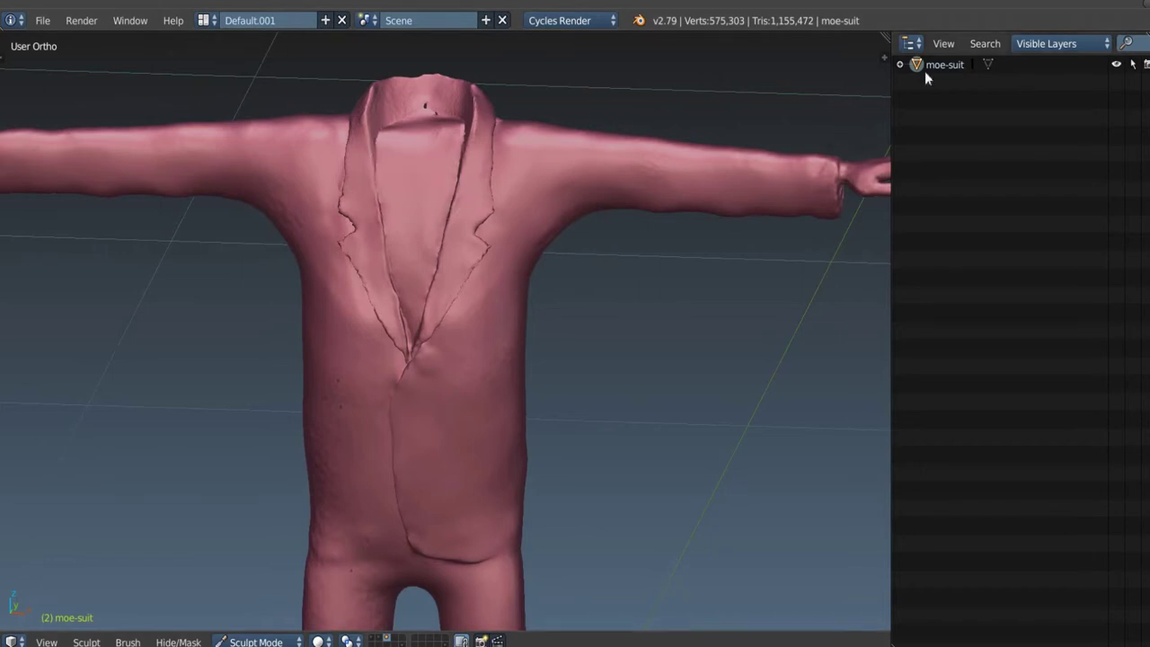
left_click(912, 47)
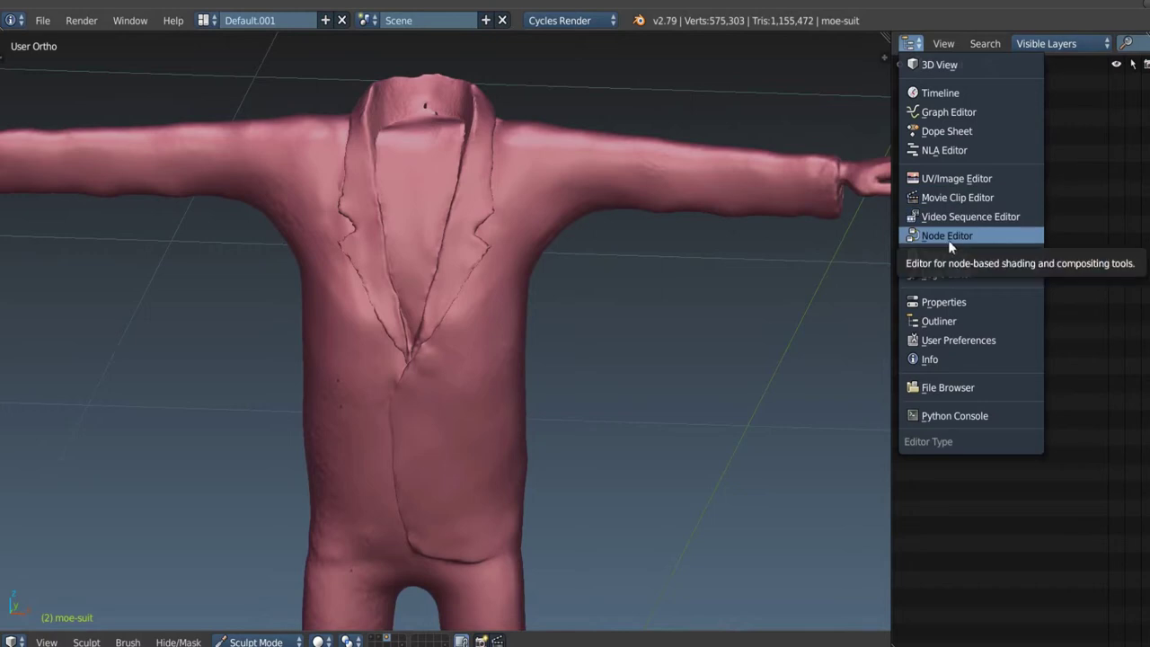
left_click(949, 304)
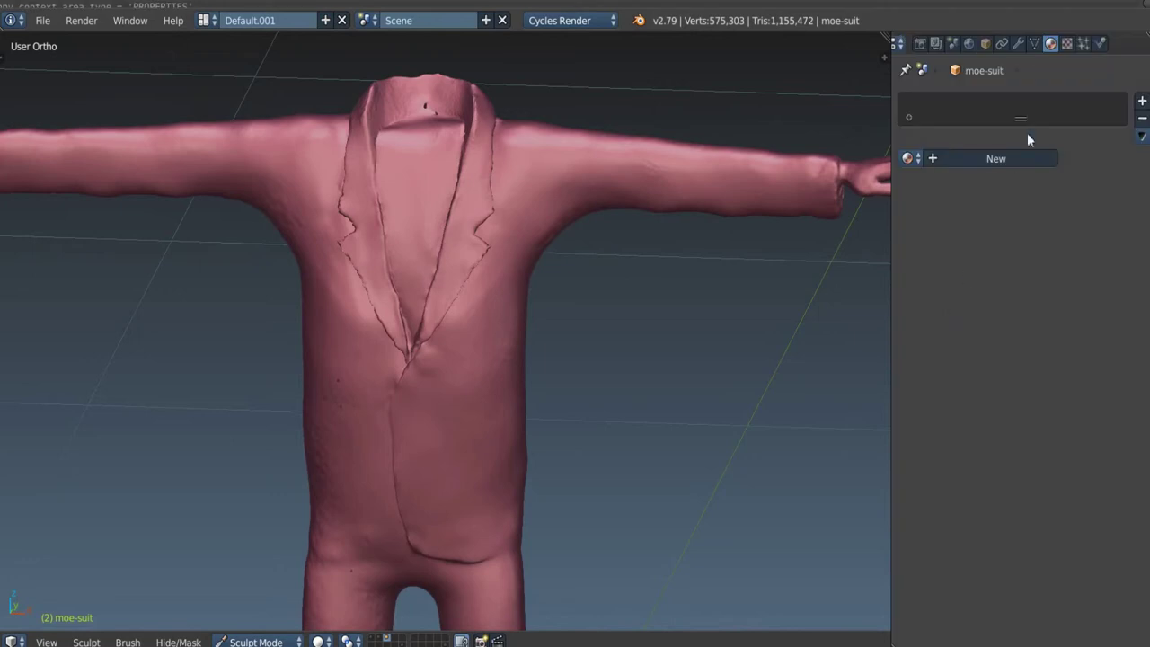
left_click(1019, 43)
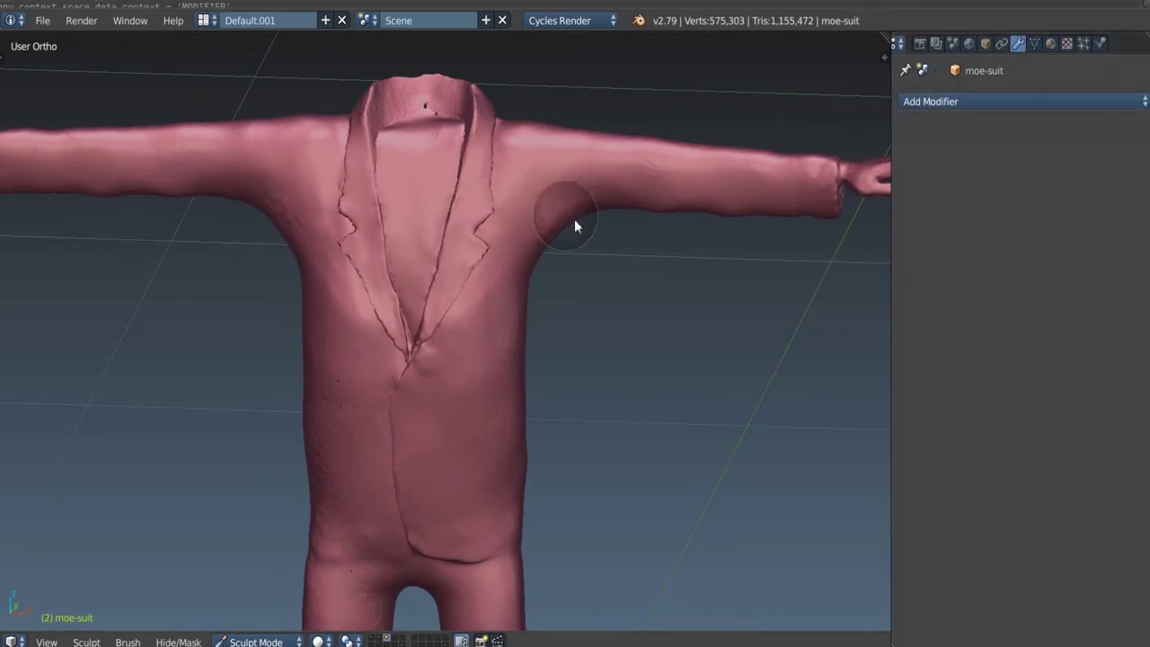
Step: Switch the suit mesh to Object Mode and add a Decimate modifier to it
key("Tab")
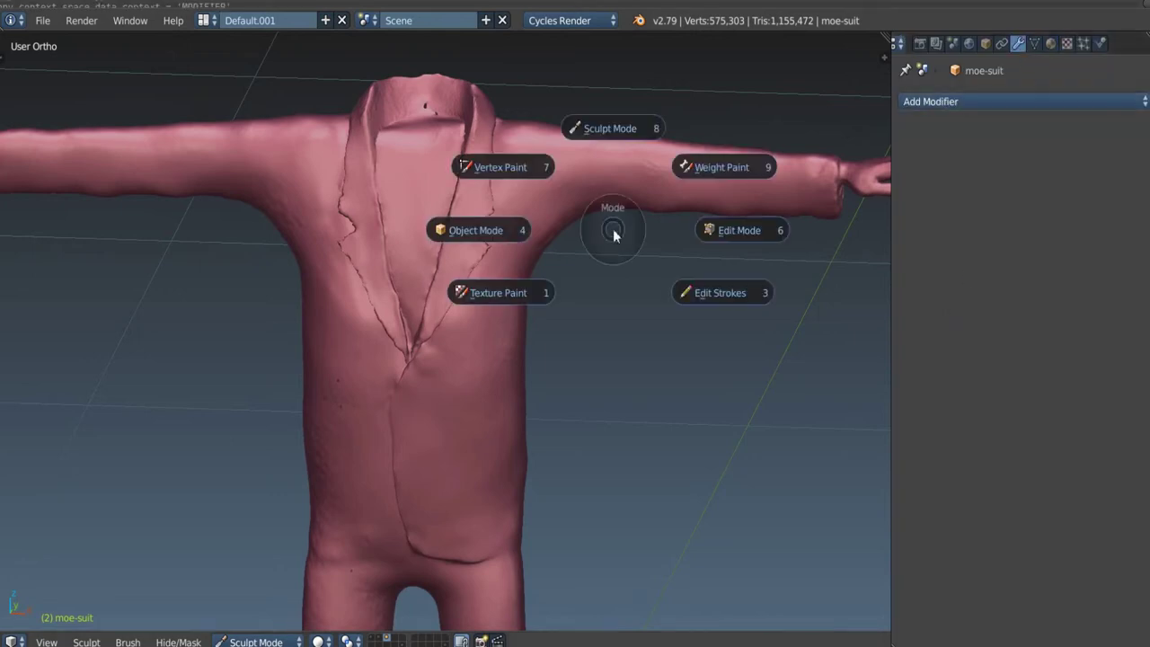
left_click(475, 230)
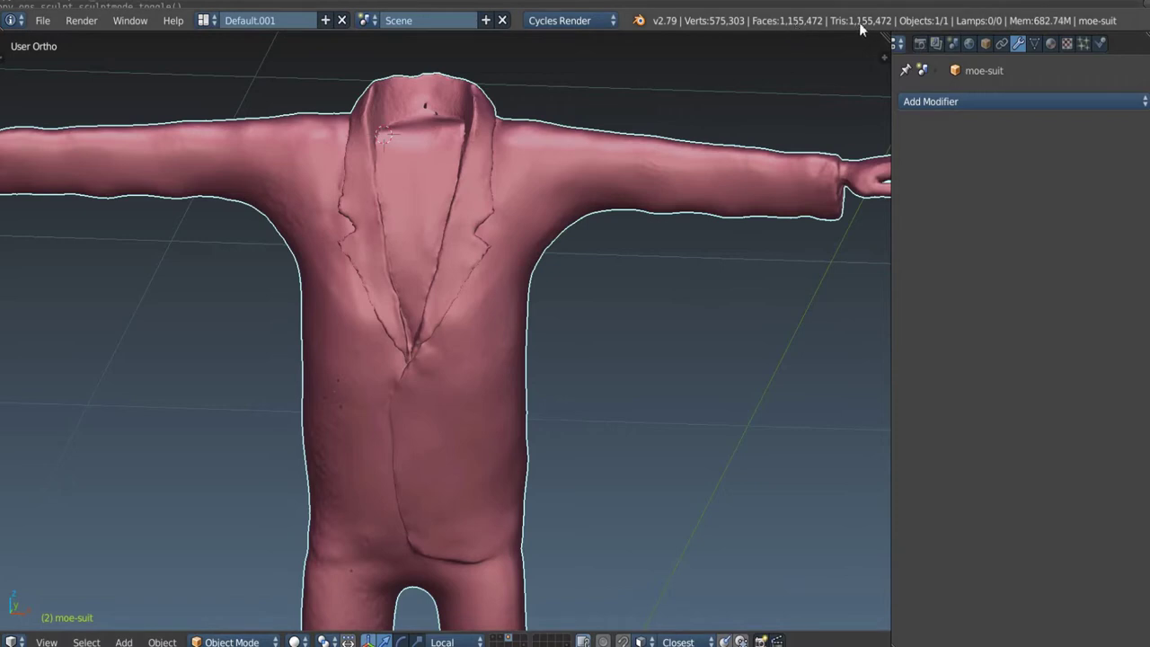
scroll(557, 184, "down", 3)
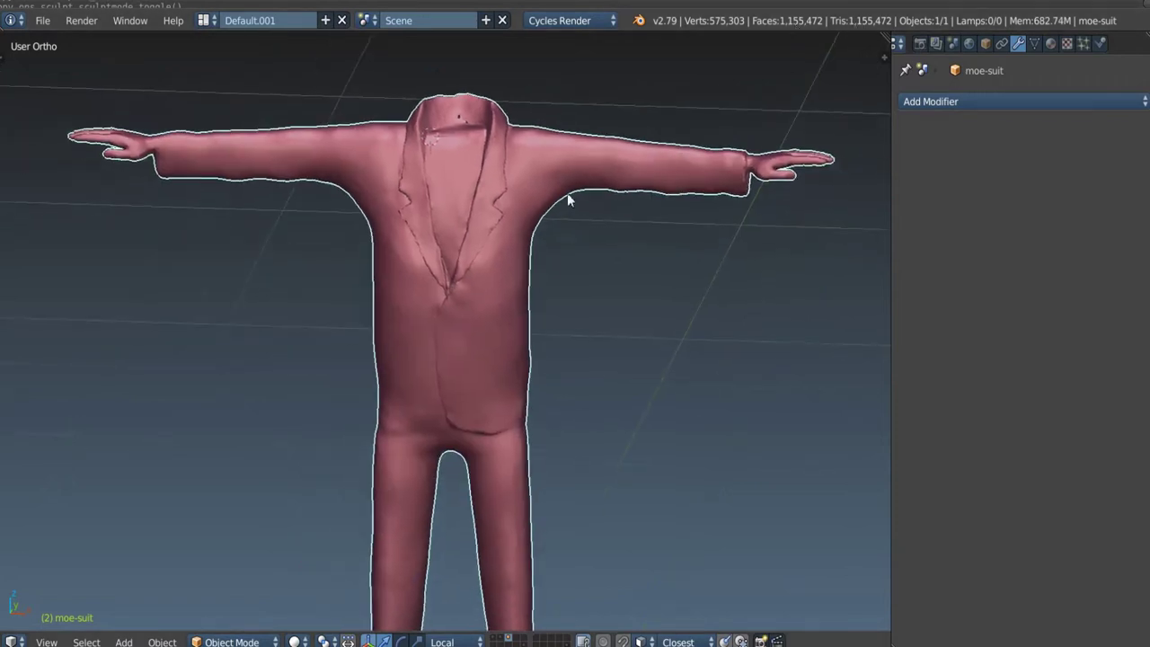
middle_click_drag(565, 184, 551, 238)
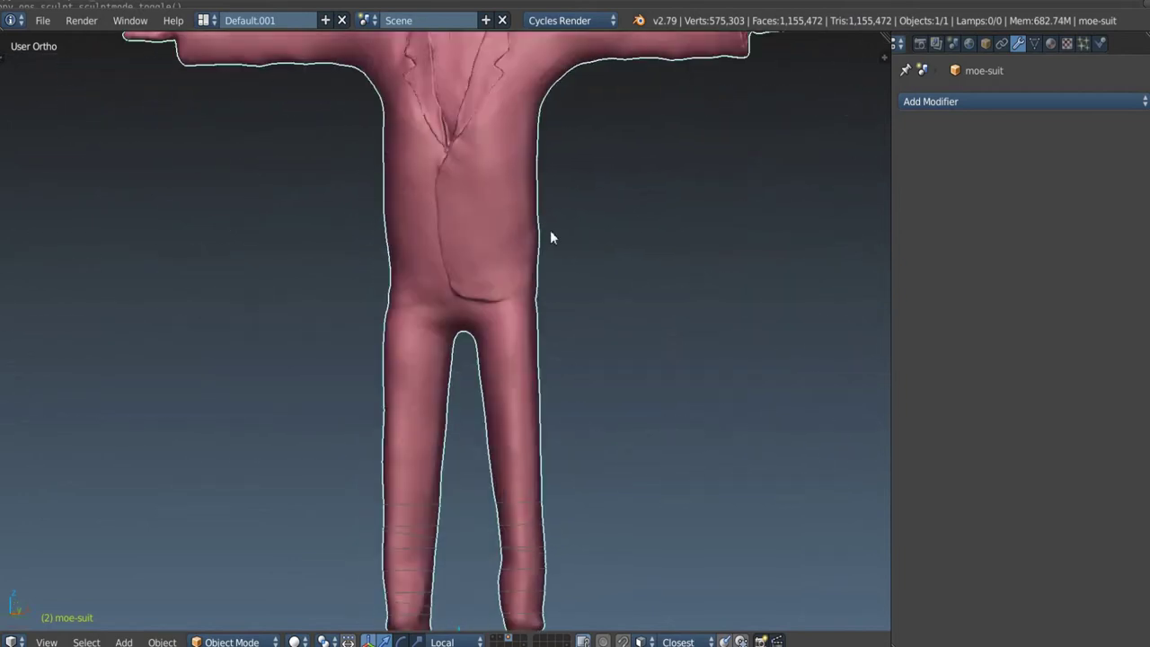
middle_click_drag(570, 242, 562, 252)
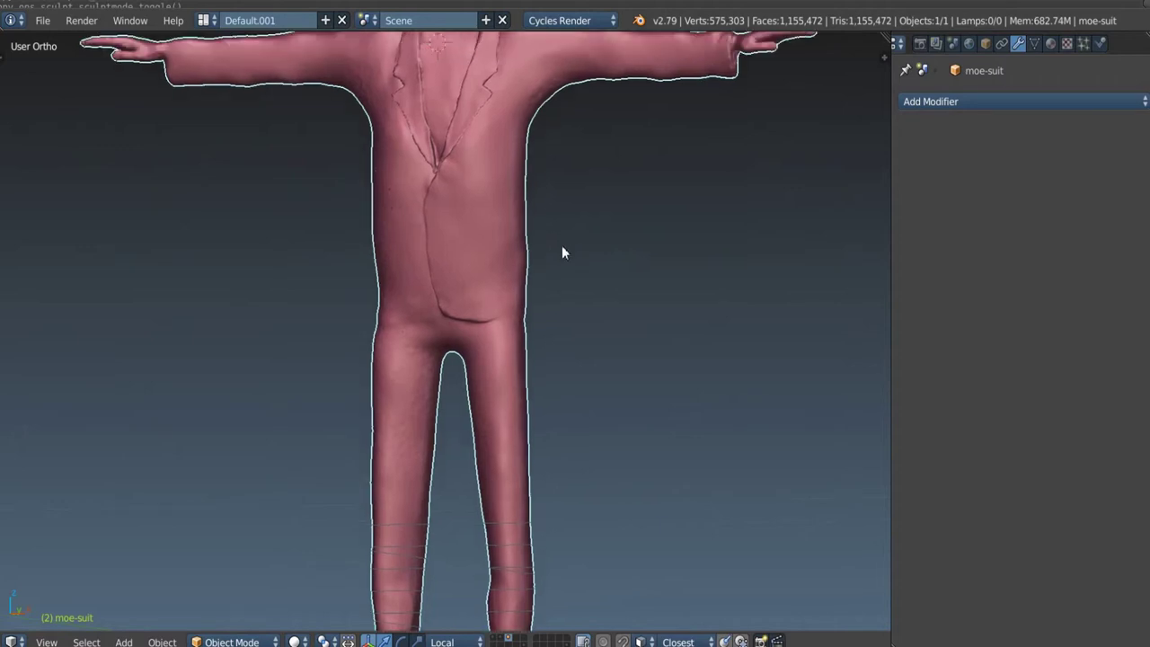
left_click(940, 102)
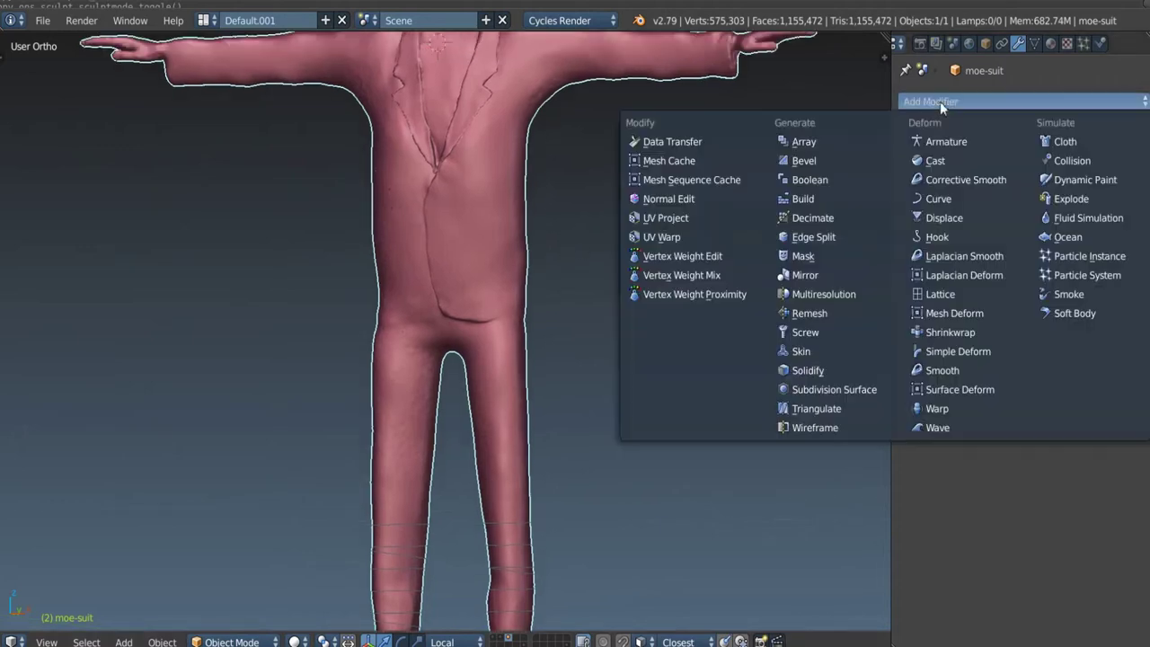
left_click(836, 218)
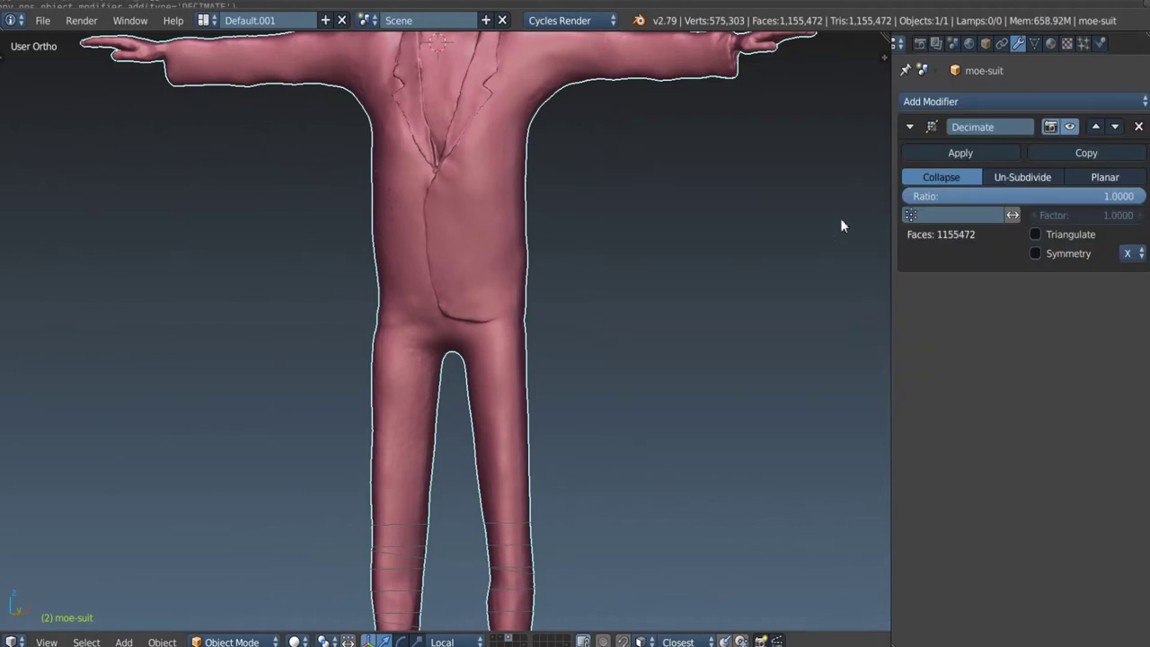
Step: Set the Decimate ratio to 0.2 in Collapse mode and apply the modifier to the suit
left_click(962, 194)
type(".2")
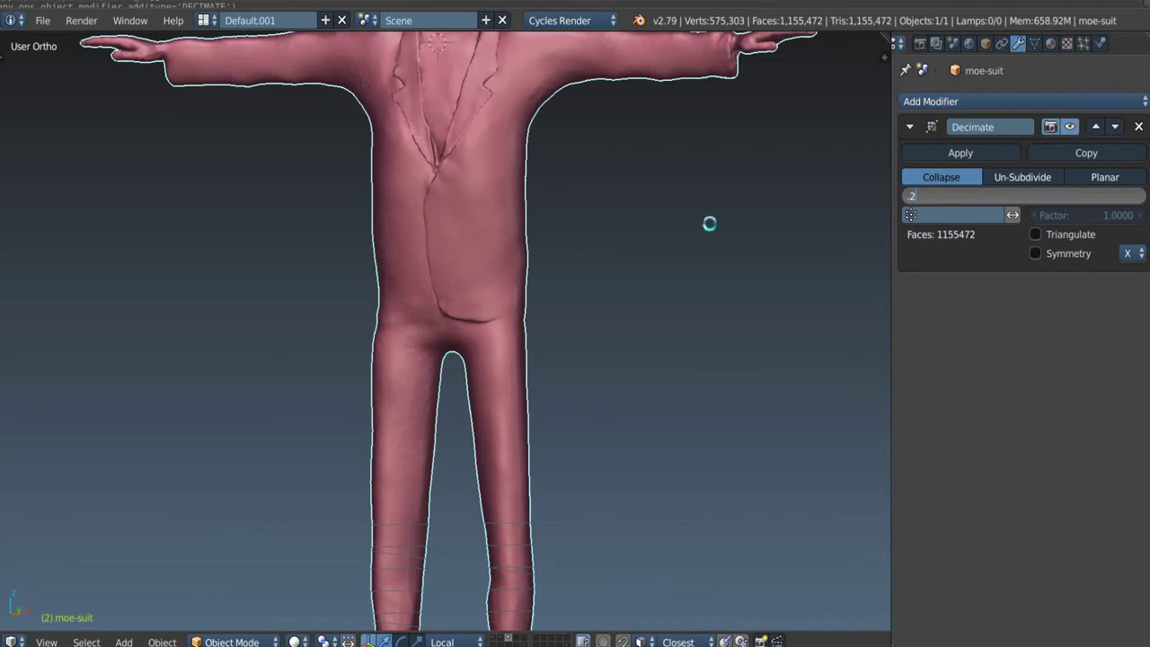
middle_click_drag(670, 205, 644, 228, "shift")
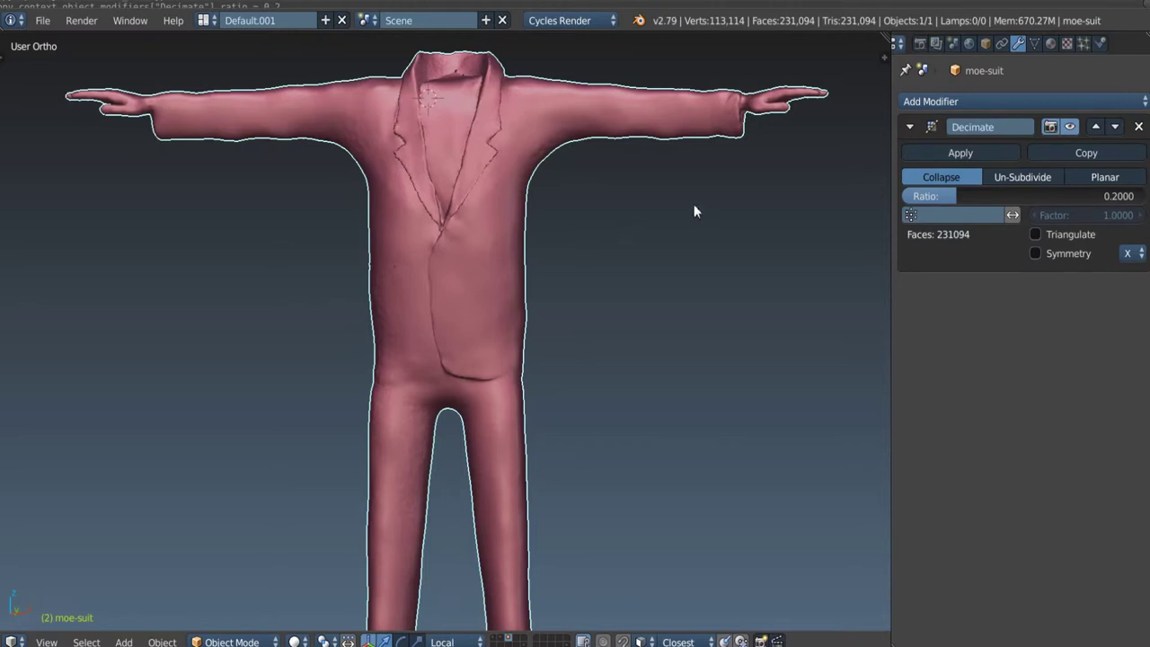
left_click(933, 153)
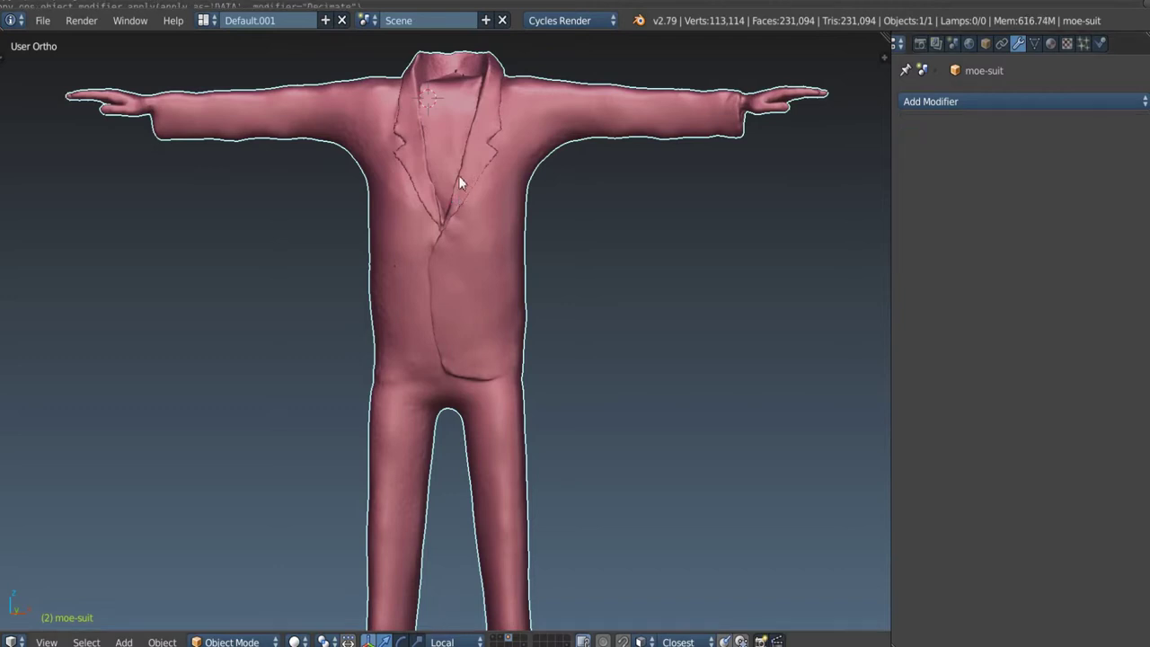
Step: Check the decimated jacket and lapels up close and return the suit mesh to Sculpt Mode
scroll(460, 202, "up", 6)
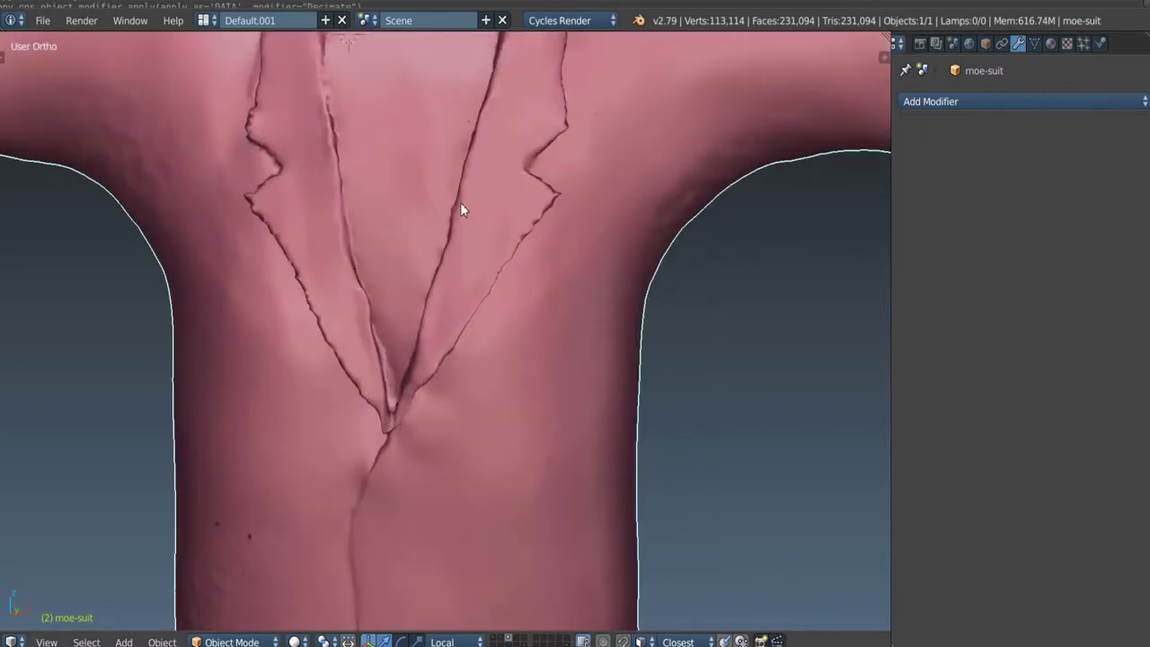
mouse_move(518, 196)
middle_mouse_down()
mouse_move(477, 172)
mouse_move(575, 196)
mouse_move(502, 192)
middle_mouse_up()
scroll(502, 190, "down", 4)
middle_click_drag(565, 226, 549, 216, "shift")
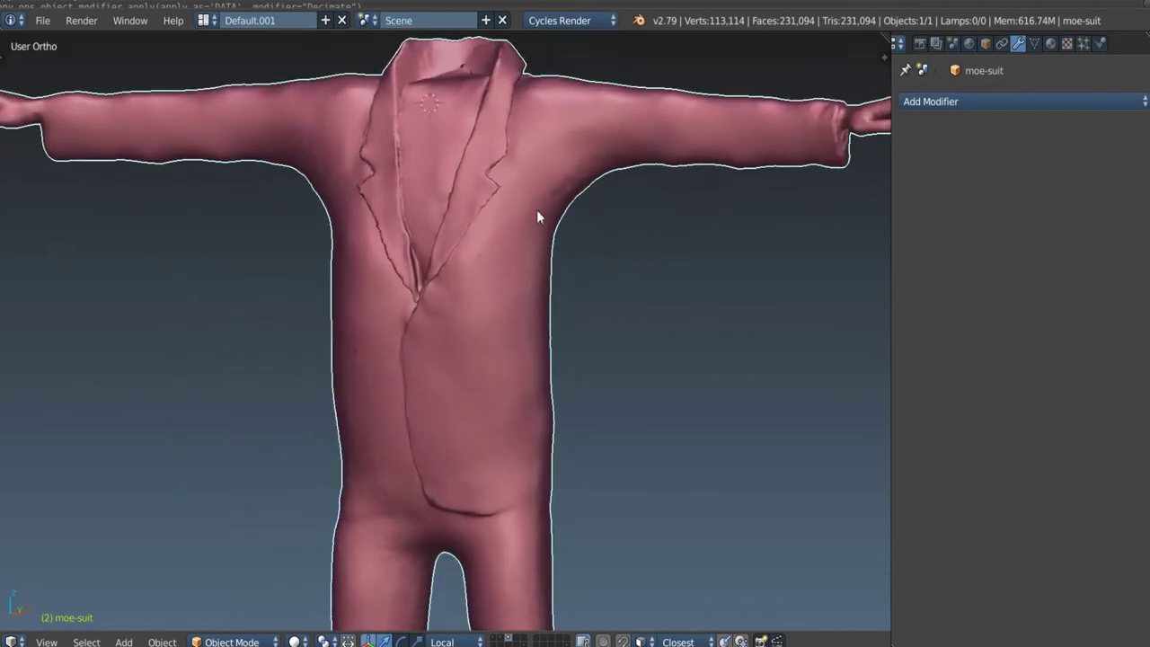
key("ctrl+Tab")
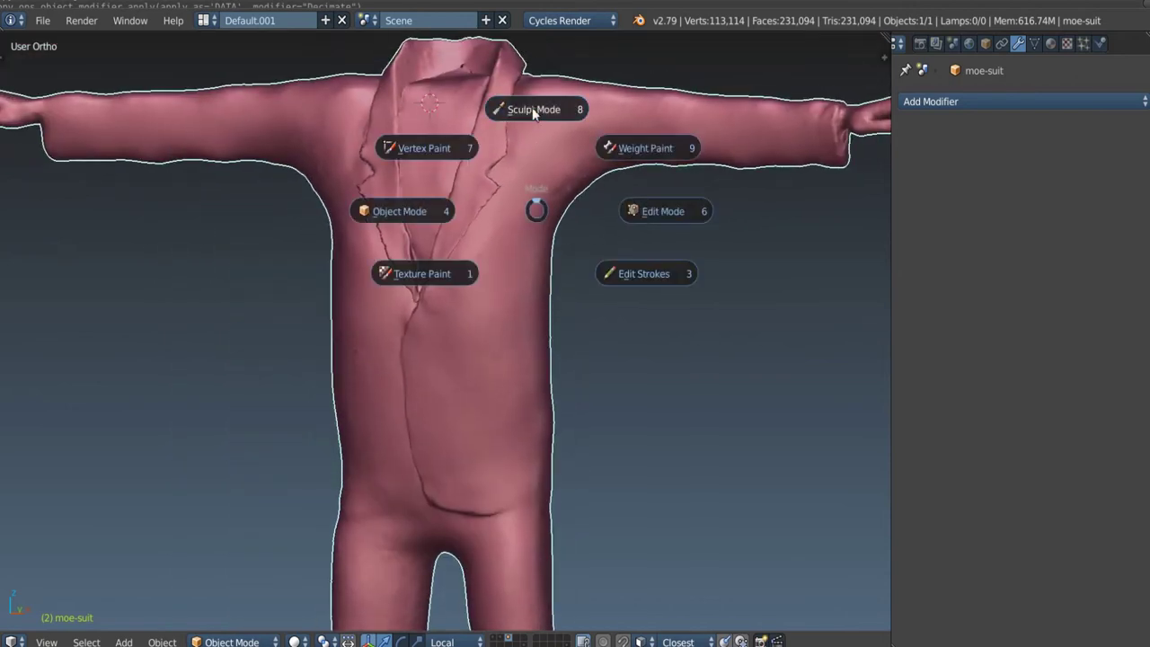
left_click(532, 107)
mouse_move(532, 106)
middle_mouse_down()
mouse_move(506, 174)
mouse_move(460, 187)
middle_mouse_up()
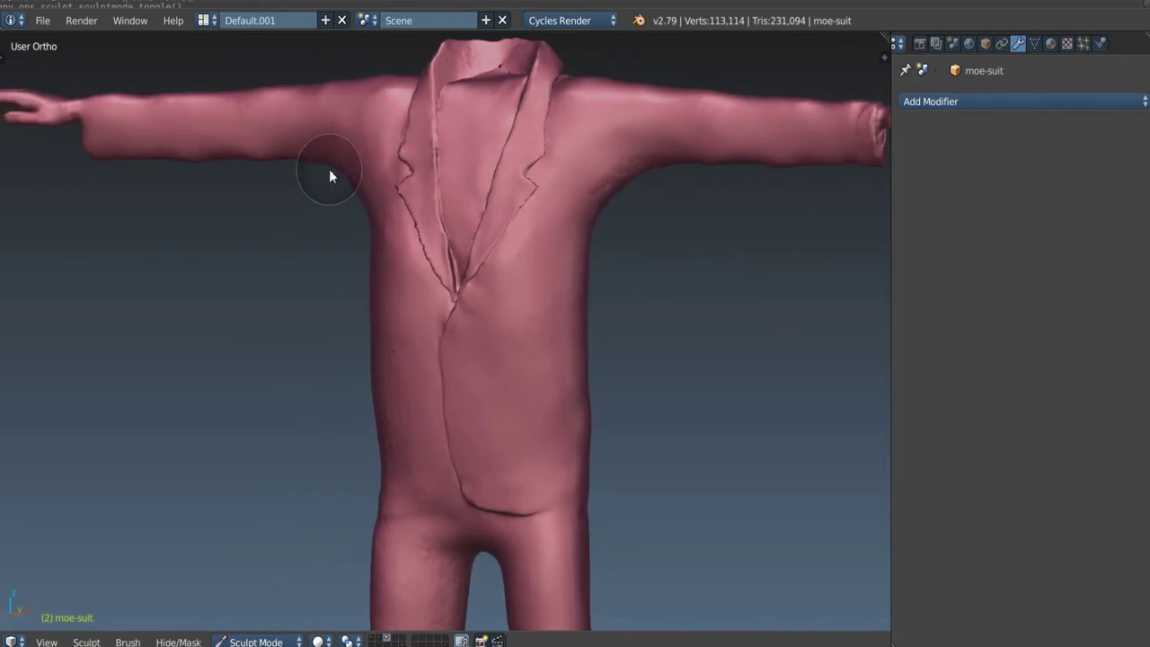
Step: Show the sculpting tool settings and turn off the curve overlay in the Smooth brush's options
key("t")
scroll(52, 190, "up", 1)
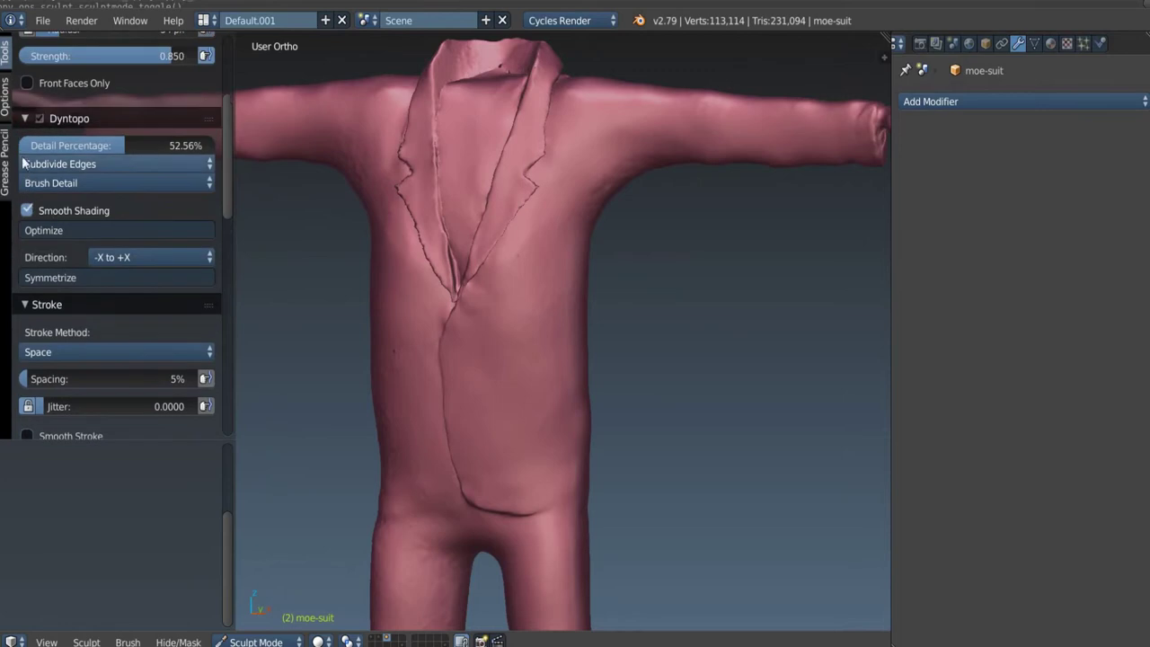
left_click(5, 105)
scroll(67, 197, "down", 6)
scroll(67, 195, "down", 5)
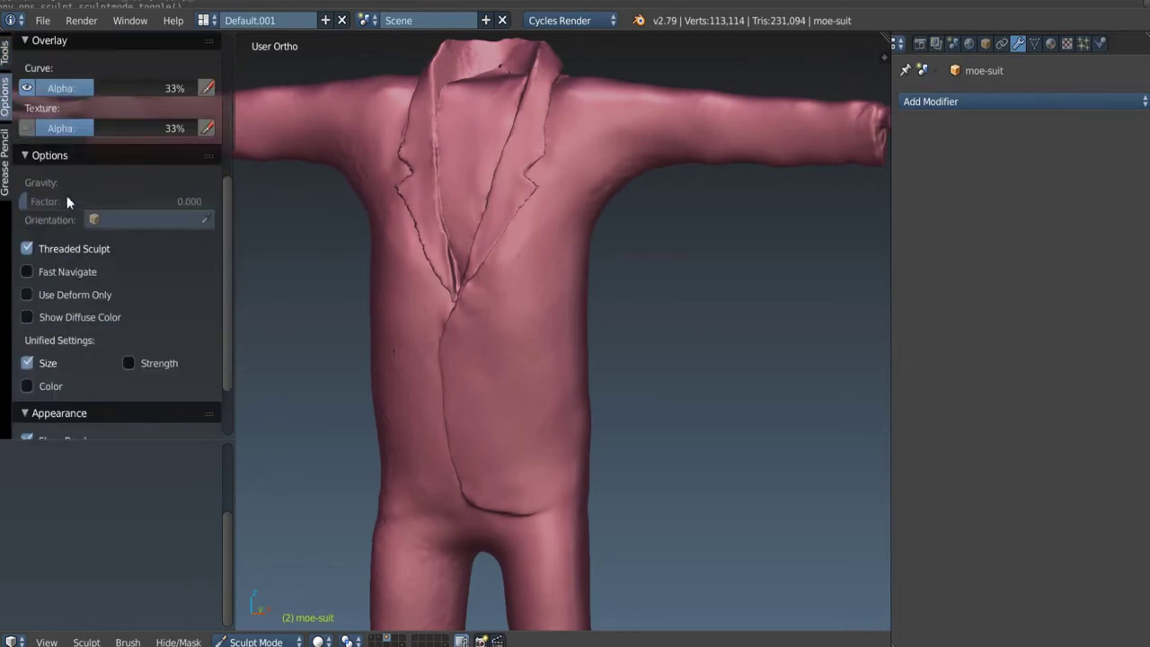
scroll(66, 195, "up", 4)
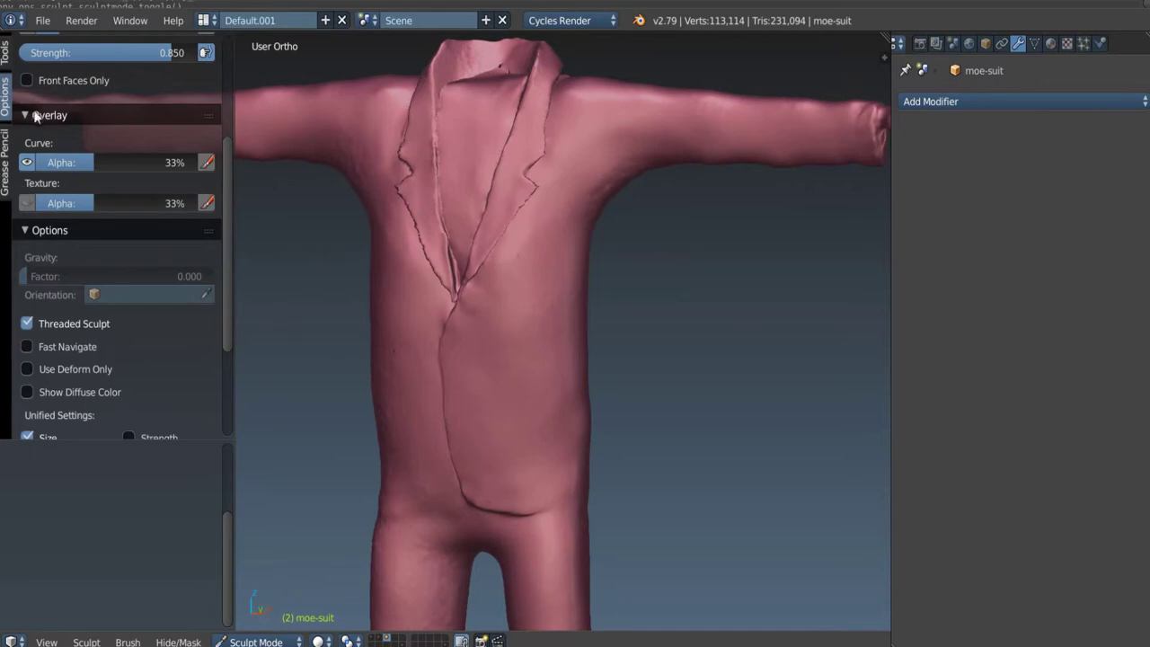
left_click(28, 163)
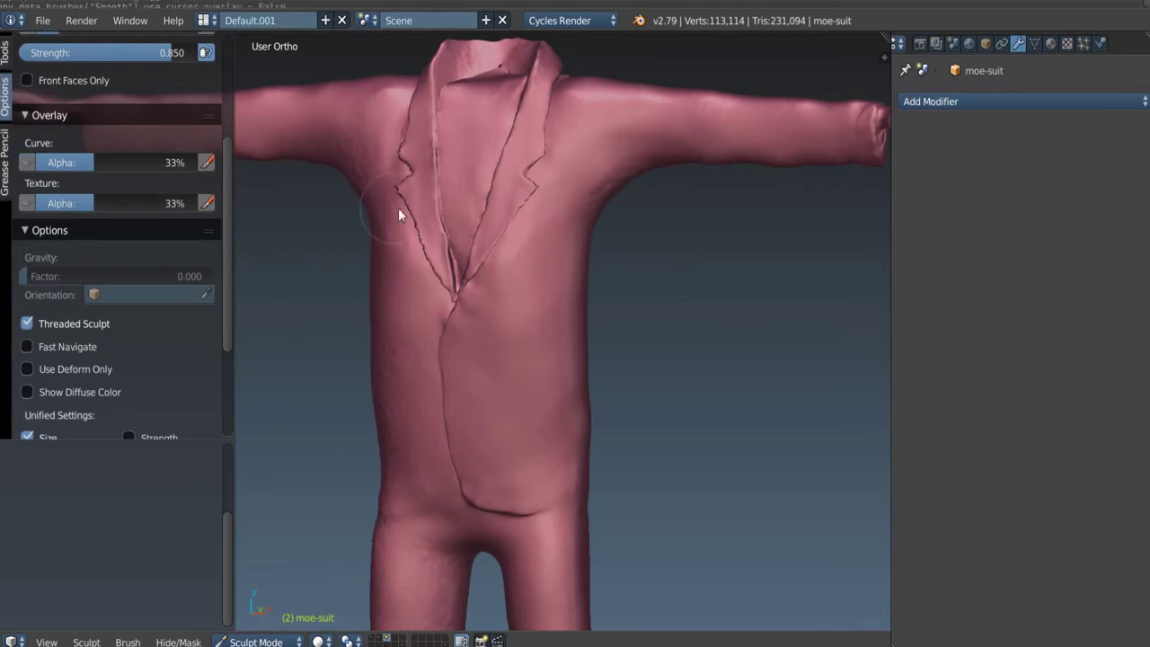
Step: Turn the Smooth brush's curve overlay on for comparison over the jacket, and turn it off again
left_click(28, 163)
middle_click_drag(542, 238, 534, 232)
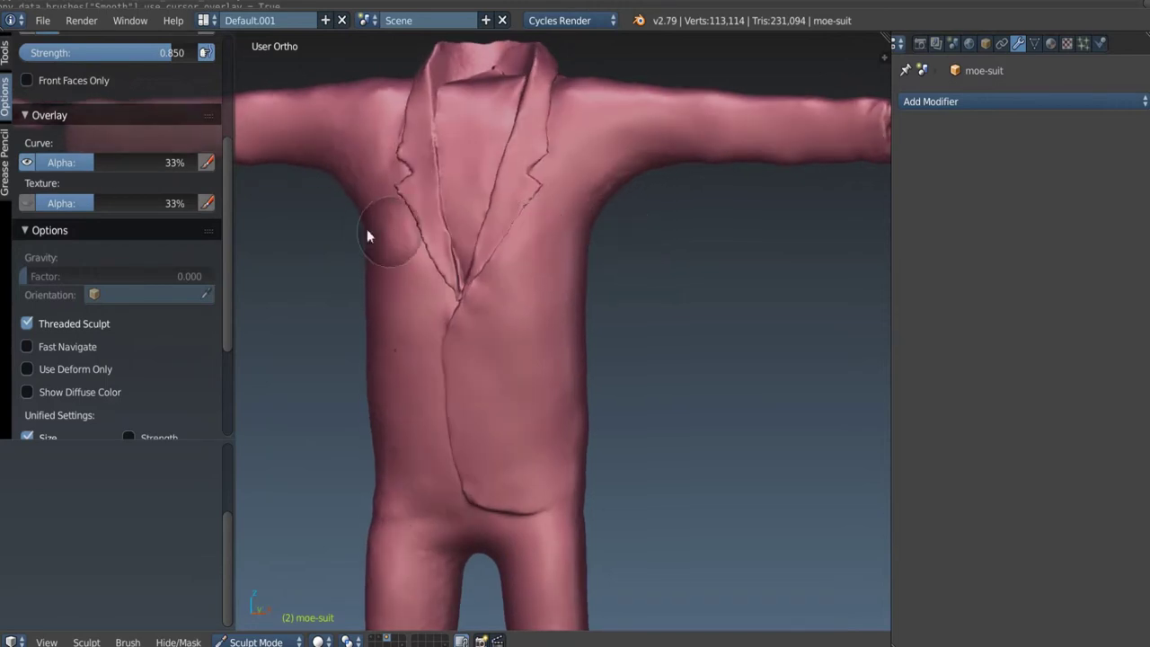
left_click(28, 163)
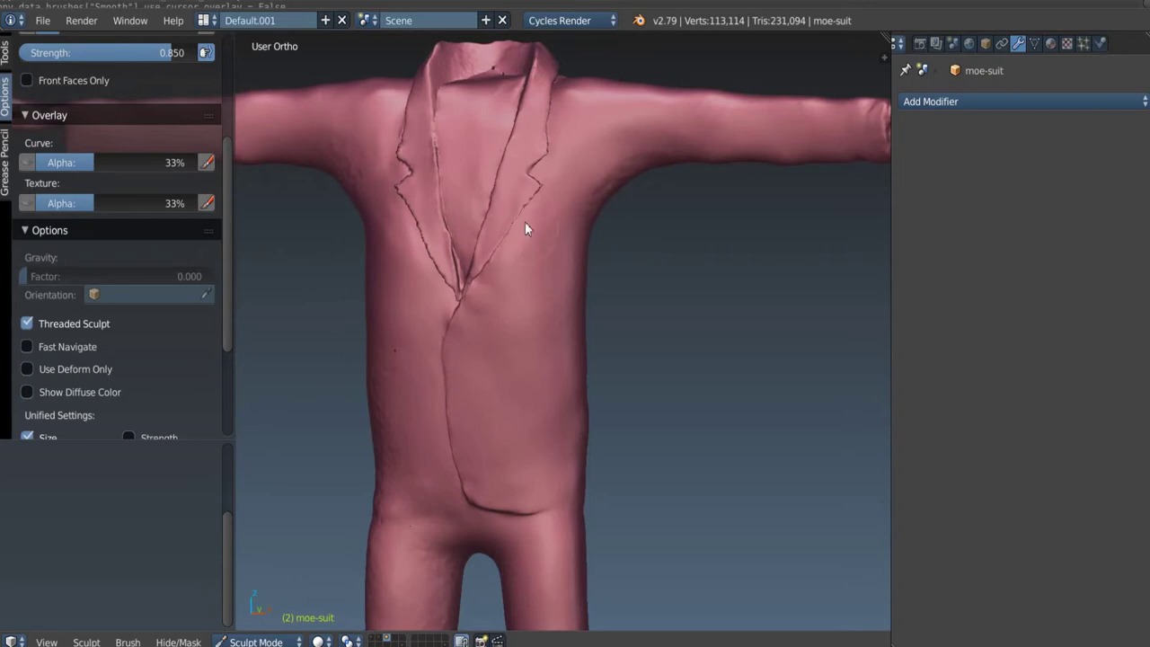
middle_click_drag(525, 222, 517, 229)
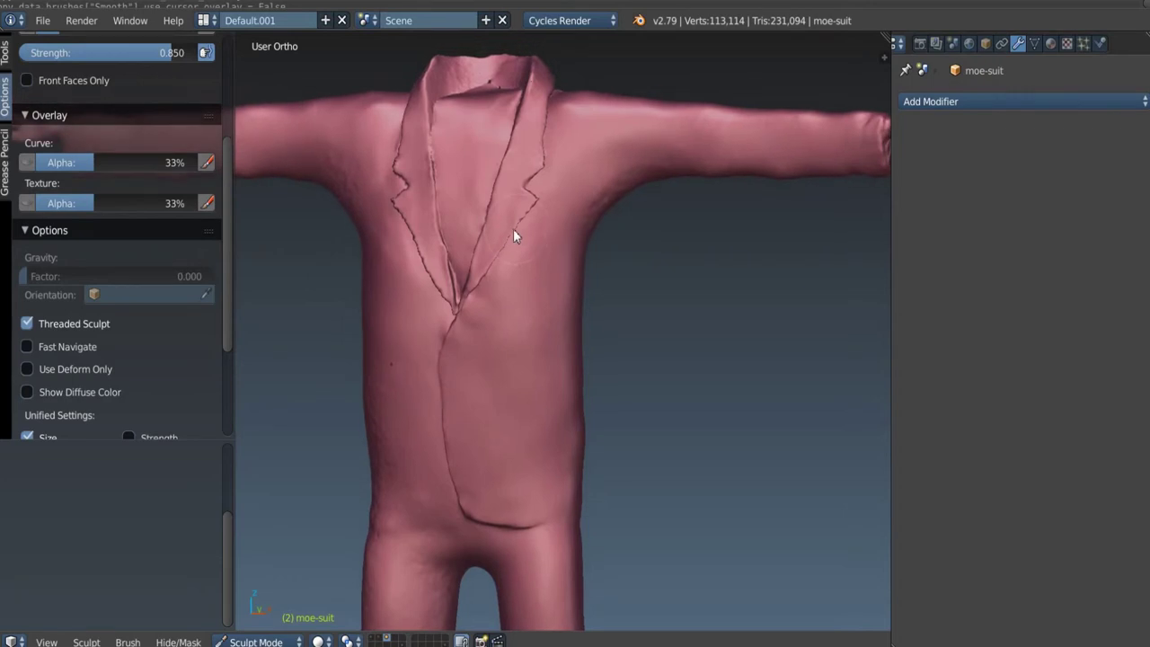
middle_click_drag(515, 231, 471, 203)
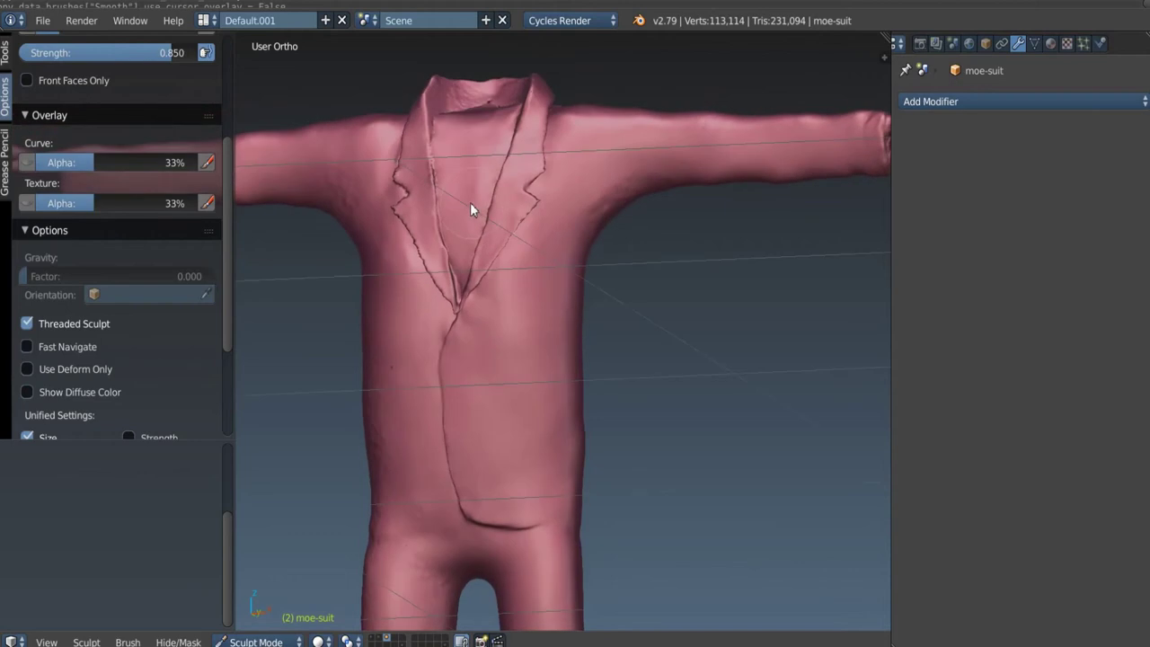
Step: Switch to the Clay Strips.001 brush and turn off its curve overlay
scroll(197, 243, "up", 5)
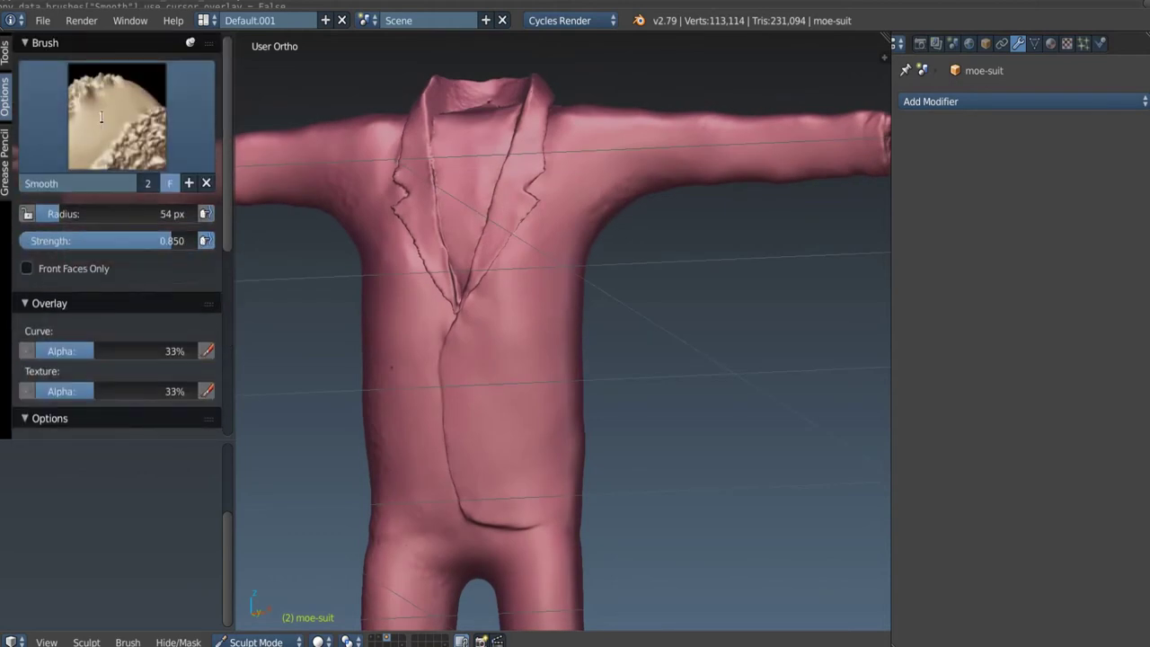
left_click(101, 117)
left_click(192, 219)
scroll(149, 184, "down", 4)
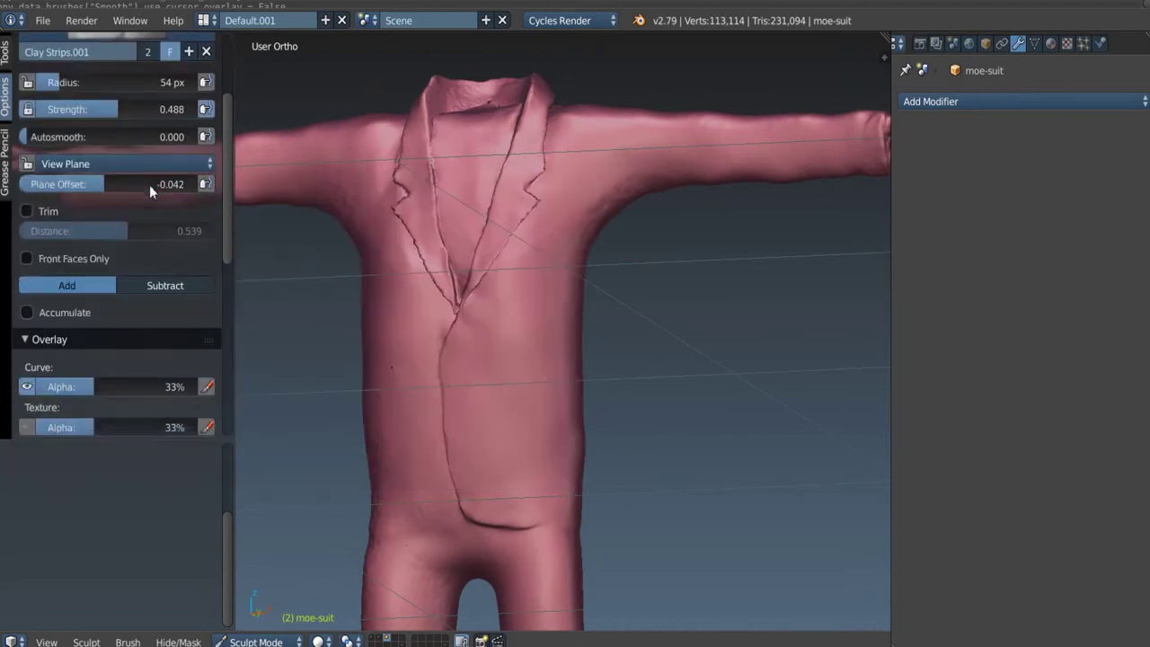
scroll(149, 184, "down", 5)
left_click(27, 281)
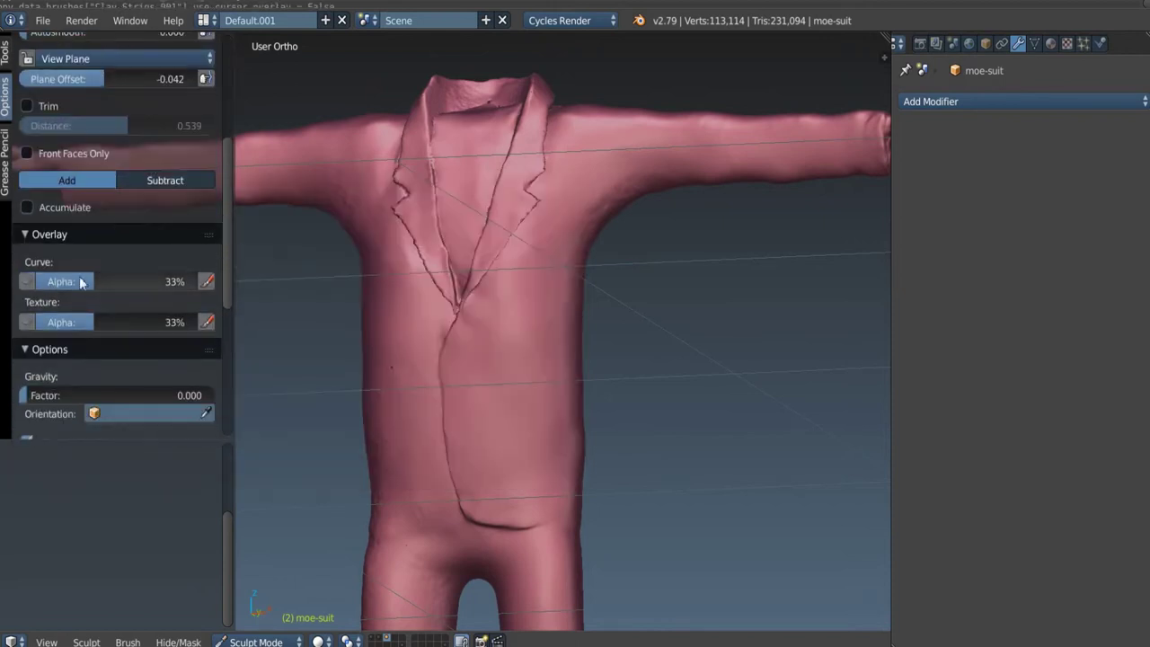
middle_click_drag(404, 270, 510, 215)
scroll(521, 237, "up", 3)
scroll(490, 230, "up", 2)
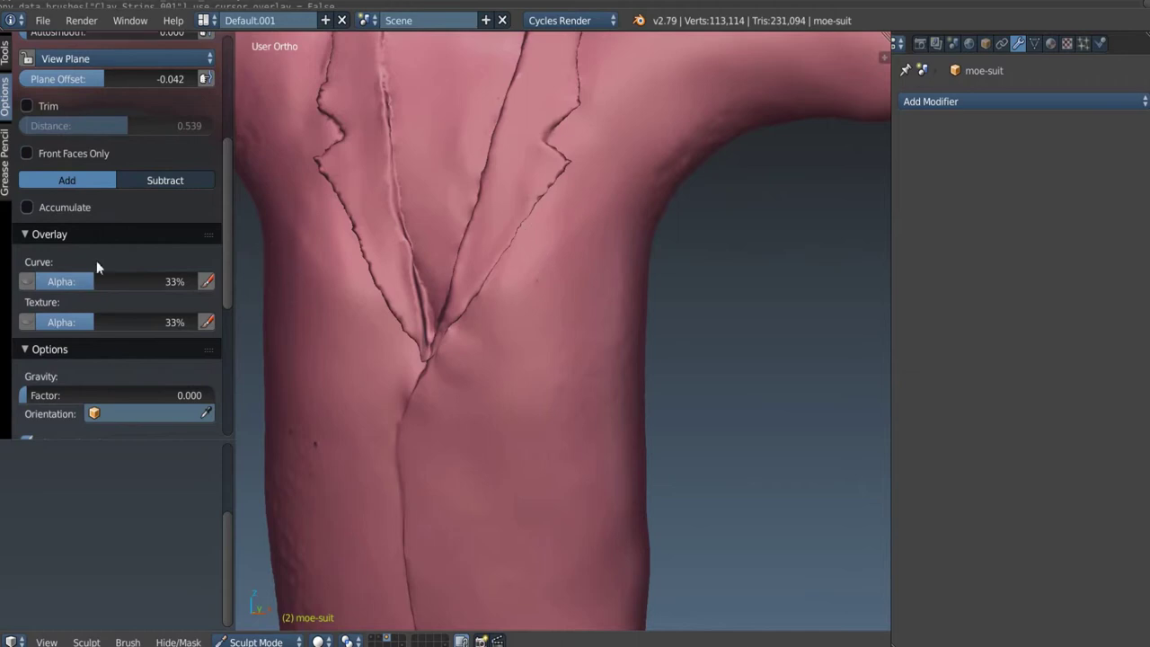
scroll(97, 246, "down", 2)
scroll(56, 186, "down", 1)
scroll(54, 184, "down", 8)
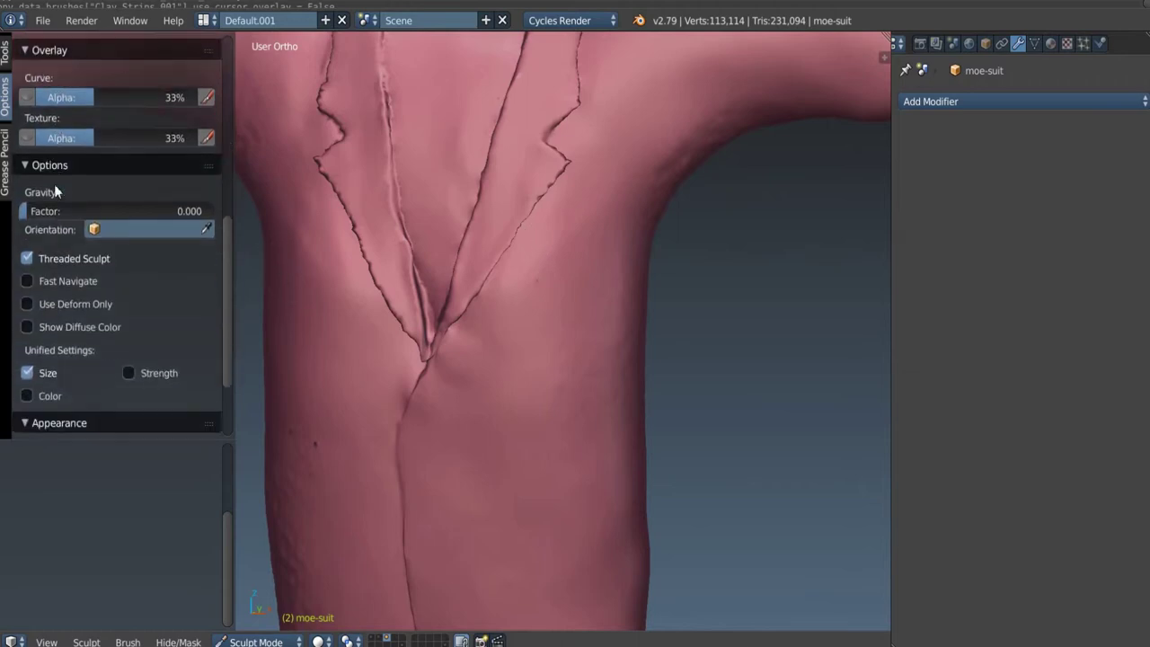
scroll(54, 184, "up", 9)
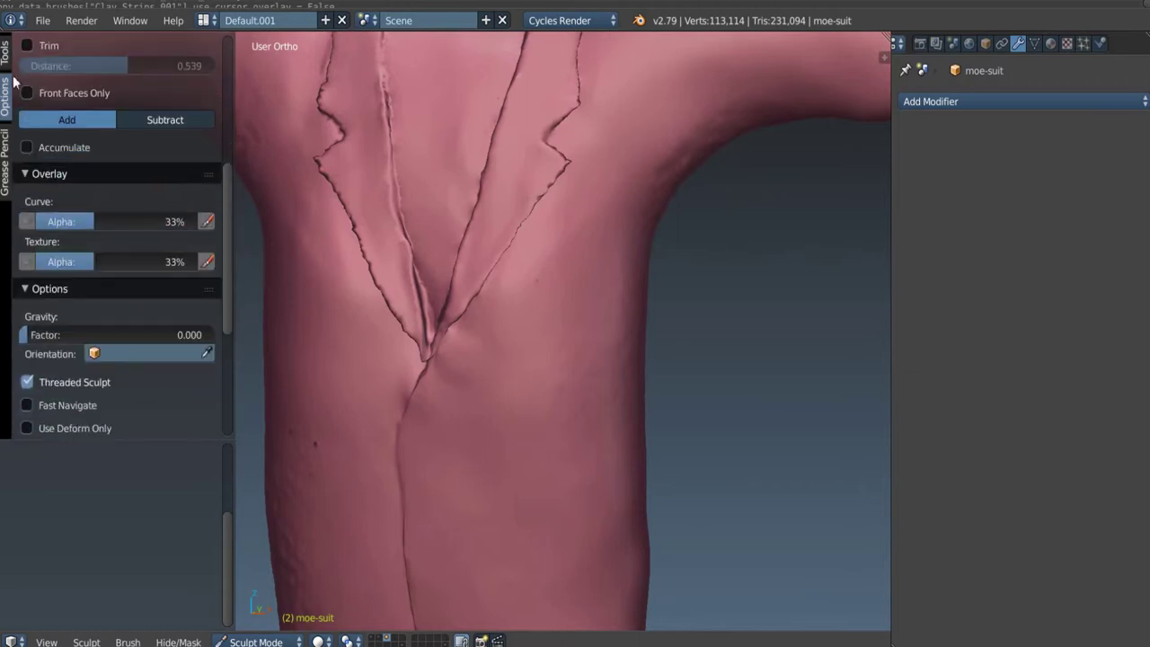
Step: Apply the Smooth falloff curve preset to the Clay Strips.001 brush
scroll(84, 138, "up", 8)
scroll(84, 140, "down", 1)
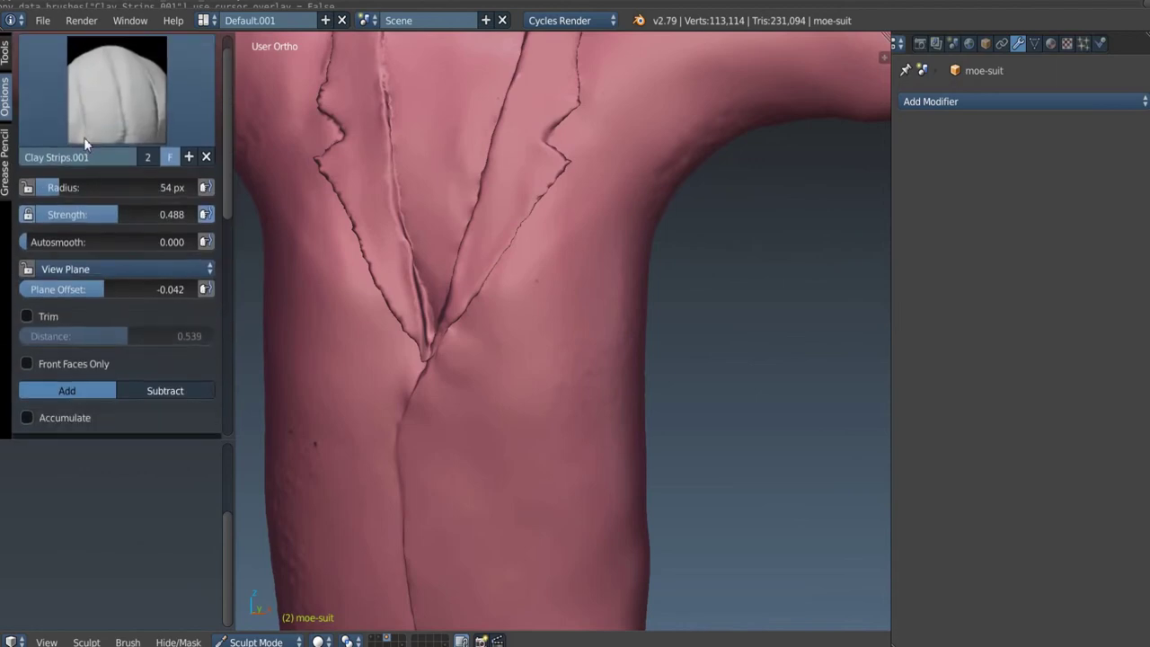
scroll(29, 84, "up", 1)
scroll(117, 184, "down", 4)
scroll(117, 184, "down", 18)
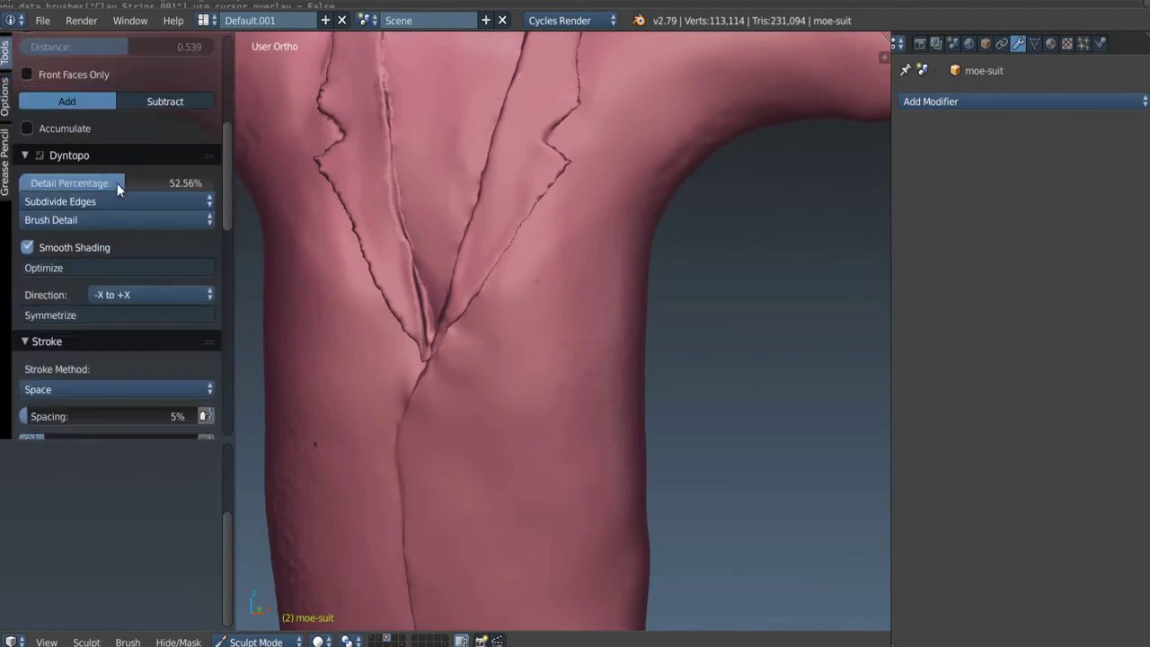
scroll(116, 190, "up", 20)
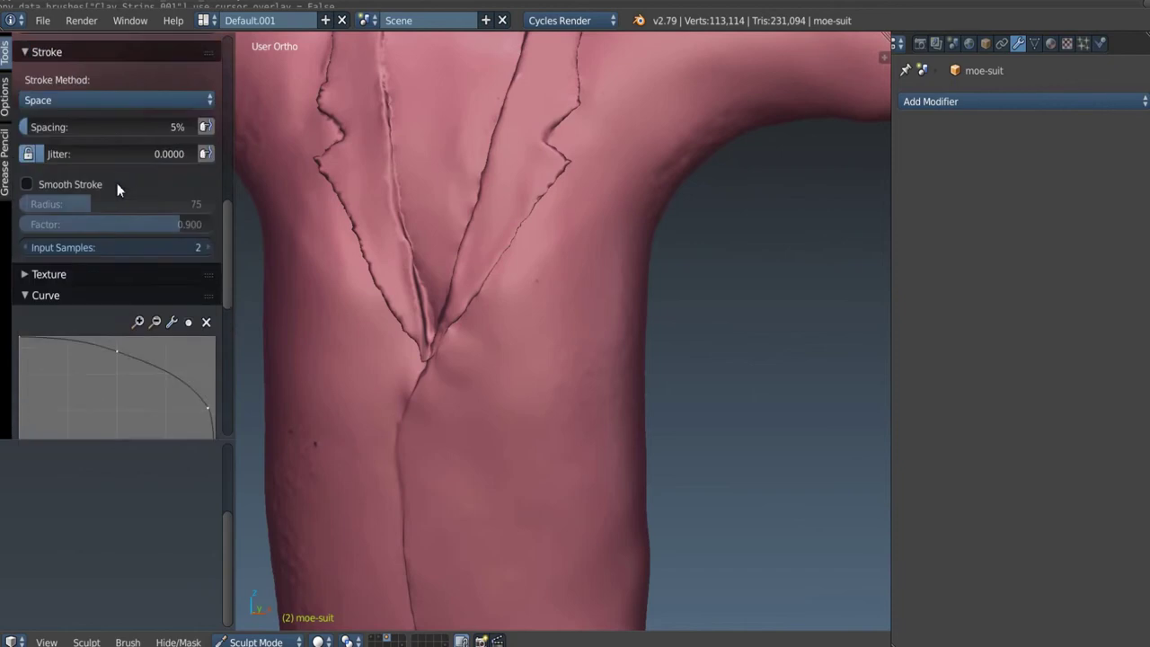
scroll(117, 187, "down", 20)
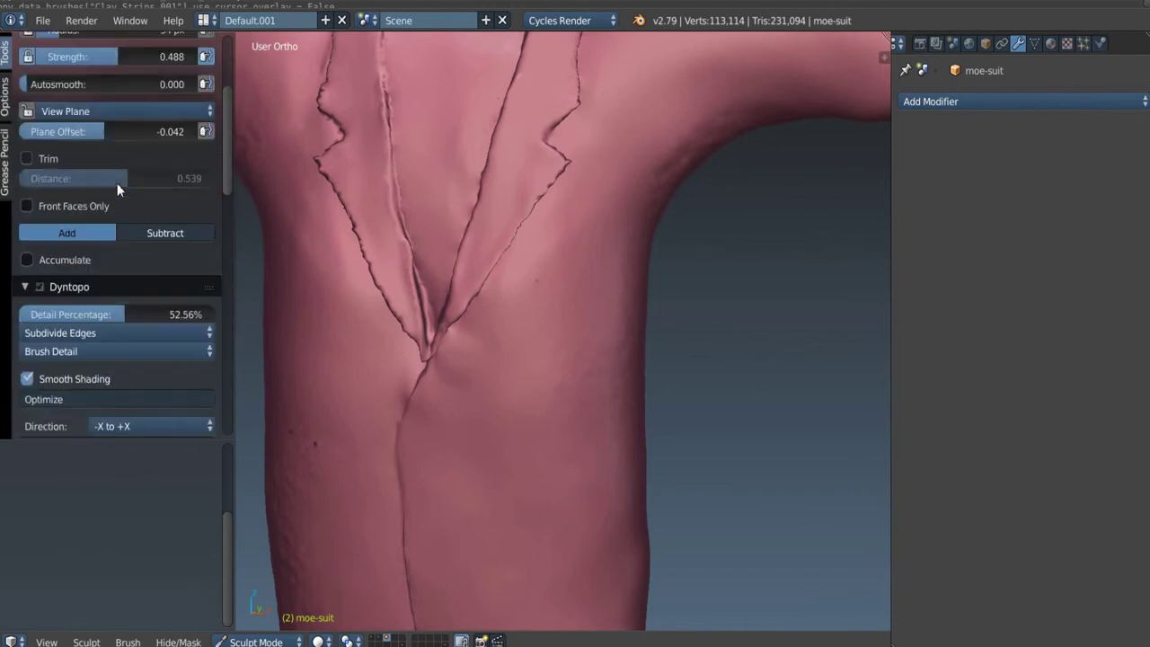
scroll(116, 191, "down", 1)
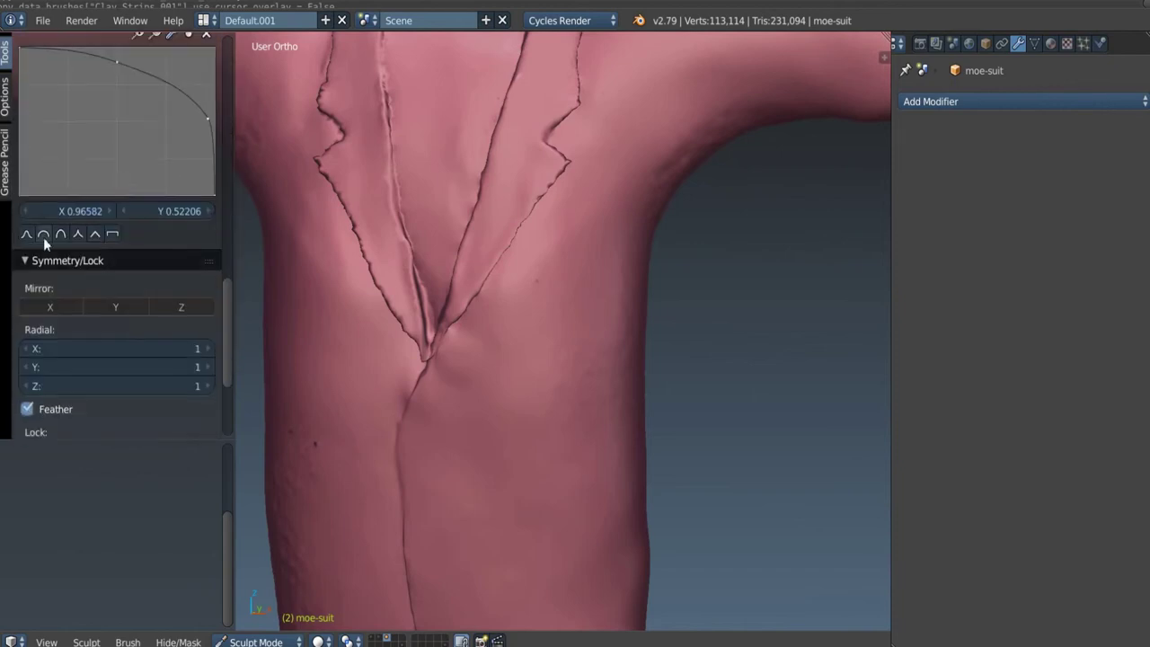
left_click(25, 234)
Step: Turn off the X axis lock in the sculpting symmetry settings
scroll(111, 262, "down", 3)
scroll(106, 268, "down", 2)
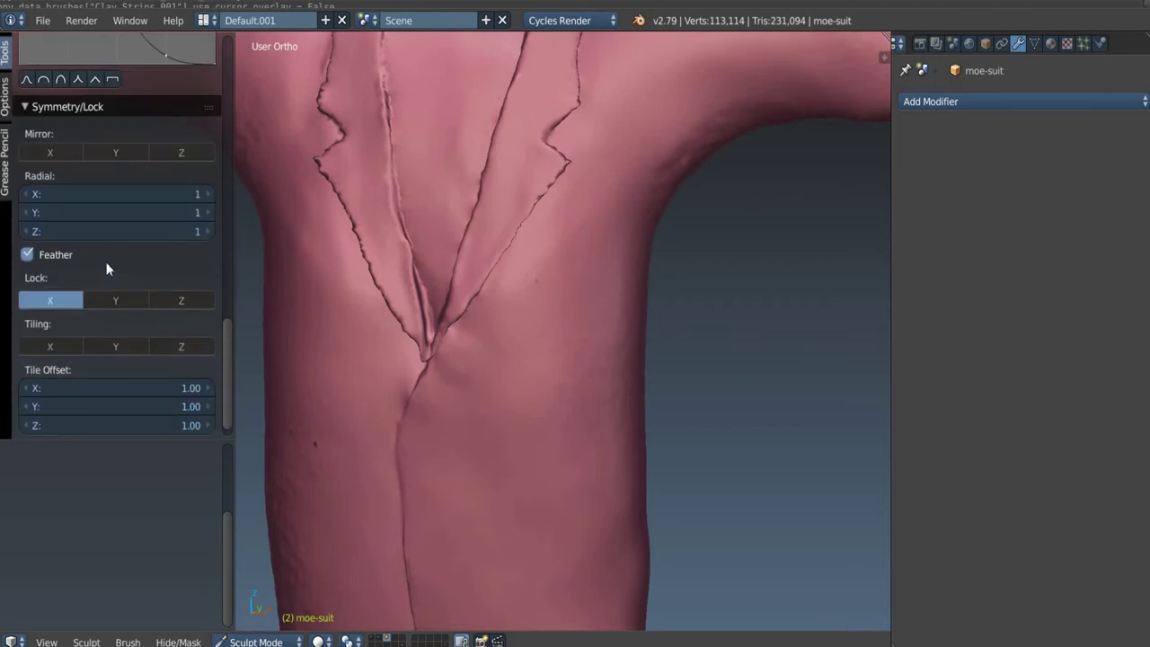
left_click(39, 300)
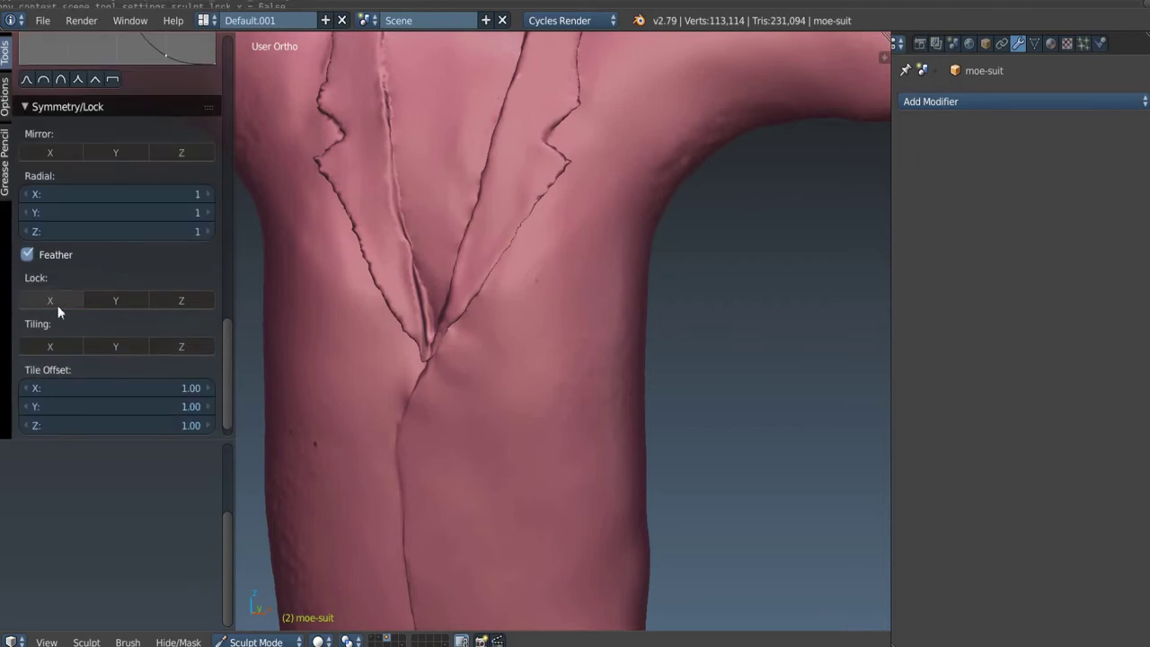
middle_click_drag(501, 266, 508, 303, "shift")
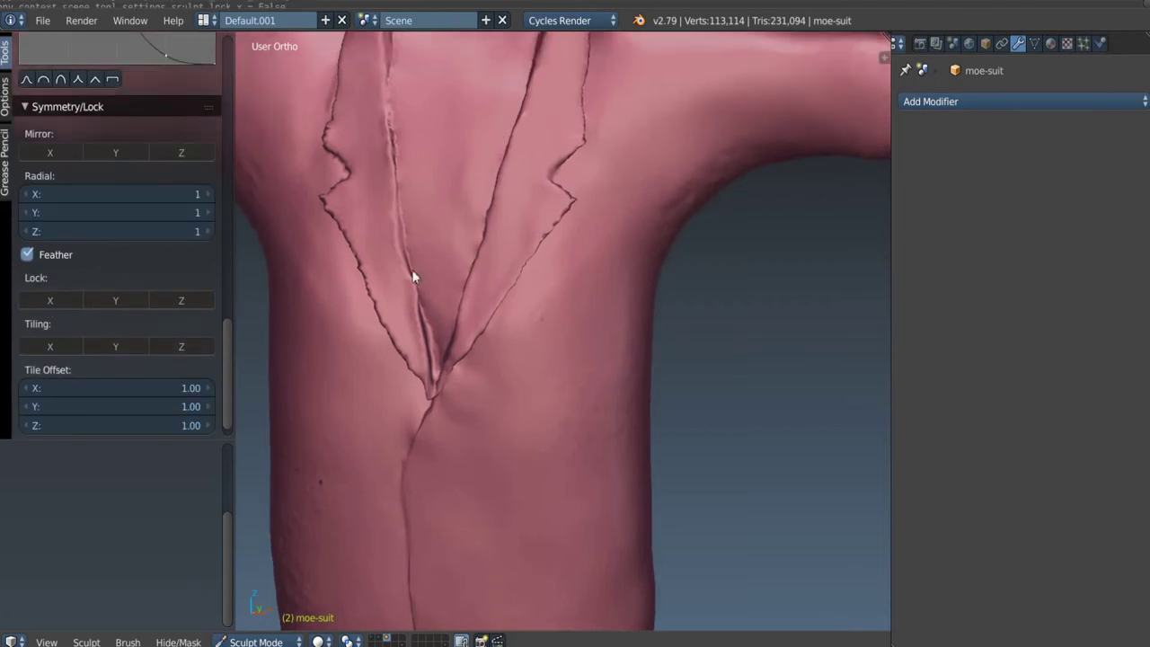
Step: Frame the wearer's left lapel up close below its notch and switch to the Mask brush
scroll(146, 245, "up", 12)
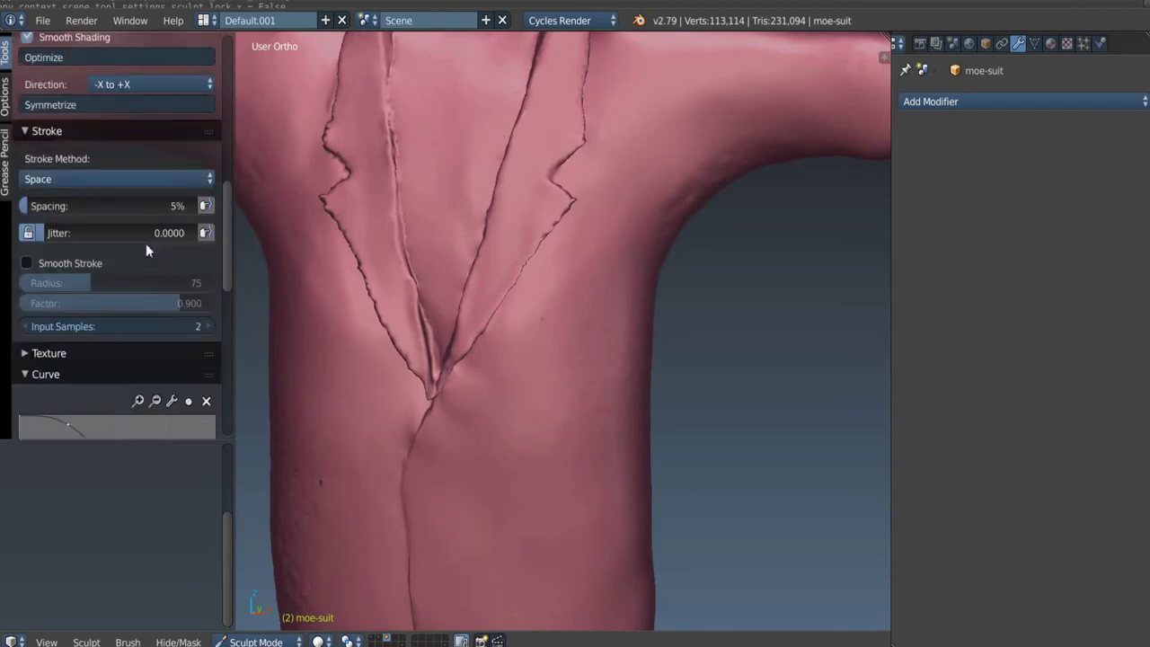
scroll(146, 243, "up", 12)
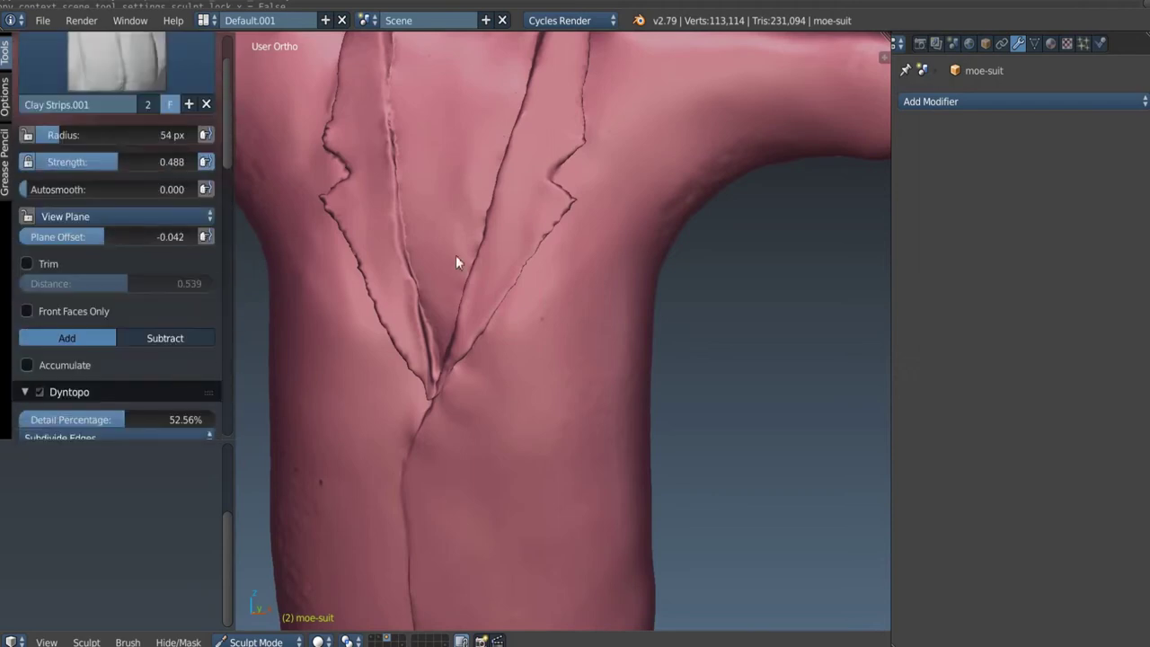
scroll(503, 247, "down", 2)
scroll(539, 238, "up", 6)
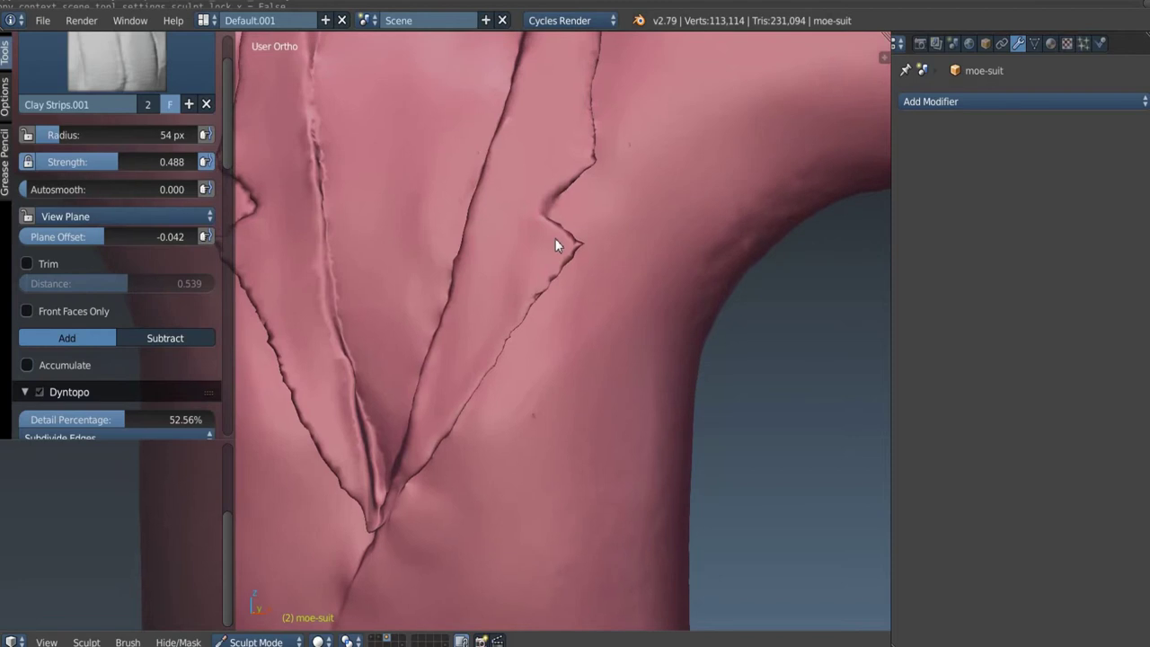
scroll(555, 245, "up", 3)
middle_click_drag(548, 259, 466, 230)
mouse_move(493, 237)
middle_mouse_down()
mouse_move(509, 245)
mouse_move(522, 287)
mouse_move(528, 280)
mouse_move(437, 257)
middle_mouse_up()
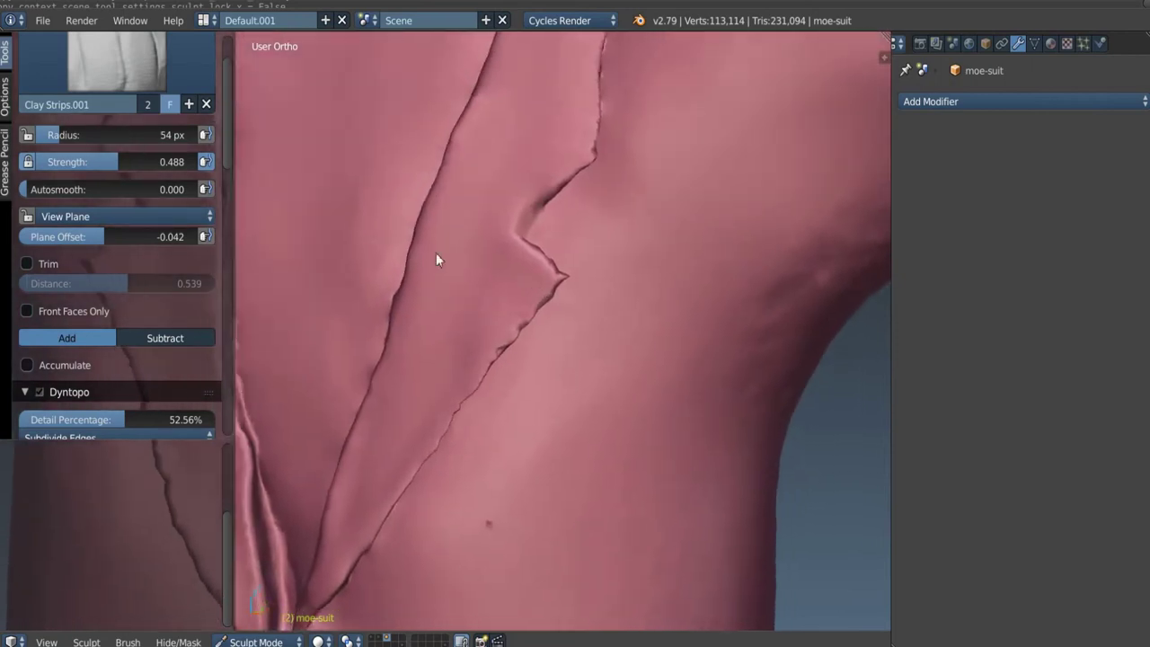
left_click(117, 61)
left_click(122, 258)
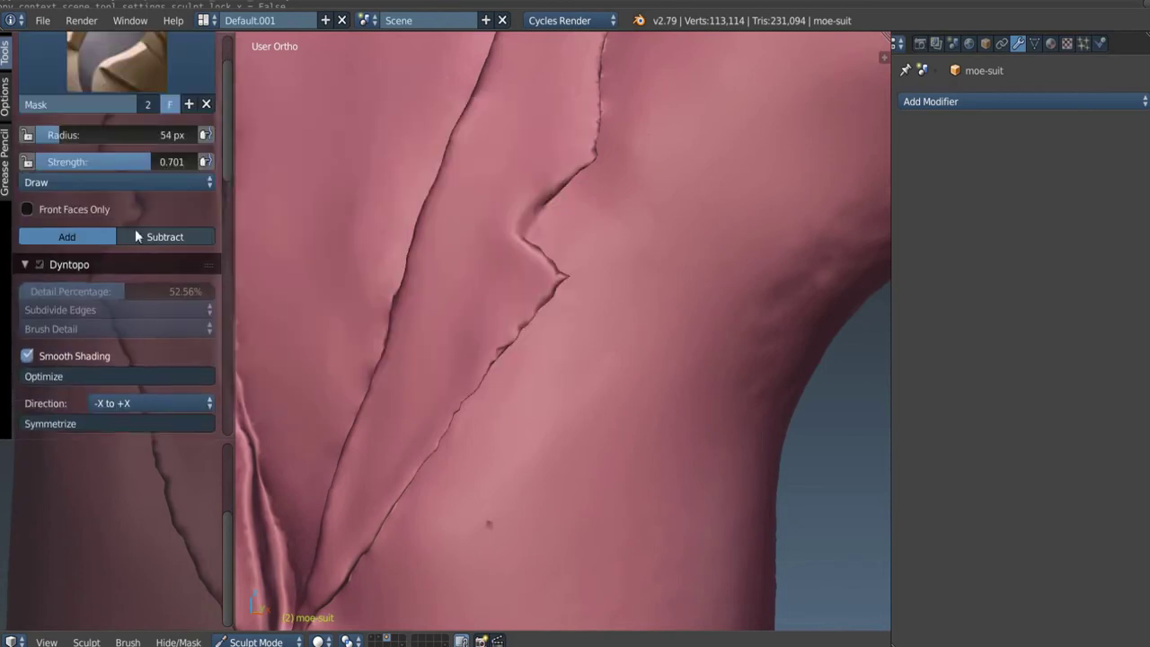
Step: Paint a mask on the jacket front along the outer edge of the wearer's left lapel, below the notch
mouse_move(441, 296)
middle_mouse_down()
mouse_move(578, 224)
mouse_move(511, 295)
mouse_move(440, 290)
mouse_move(529, 288)
mouse_move(526, 278)
middle_mouse_up()
left_click_drag(532, 212, 410, 359)
mouse_move(362, 432)
left_mouse_down()
mouse_move(504, 239)
mouse_move(424, 440)
left_mouse_up()
middle_click_drag(454, 354, 527, 255, "shift")
left_click_drag(474, 315, 393, 425)
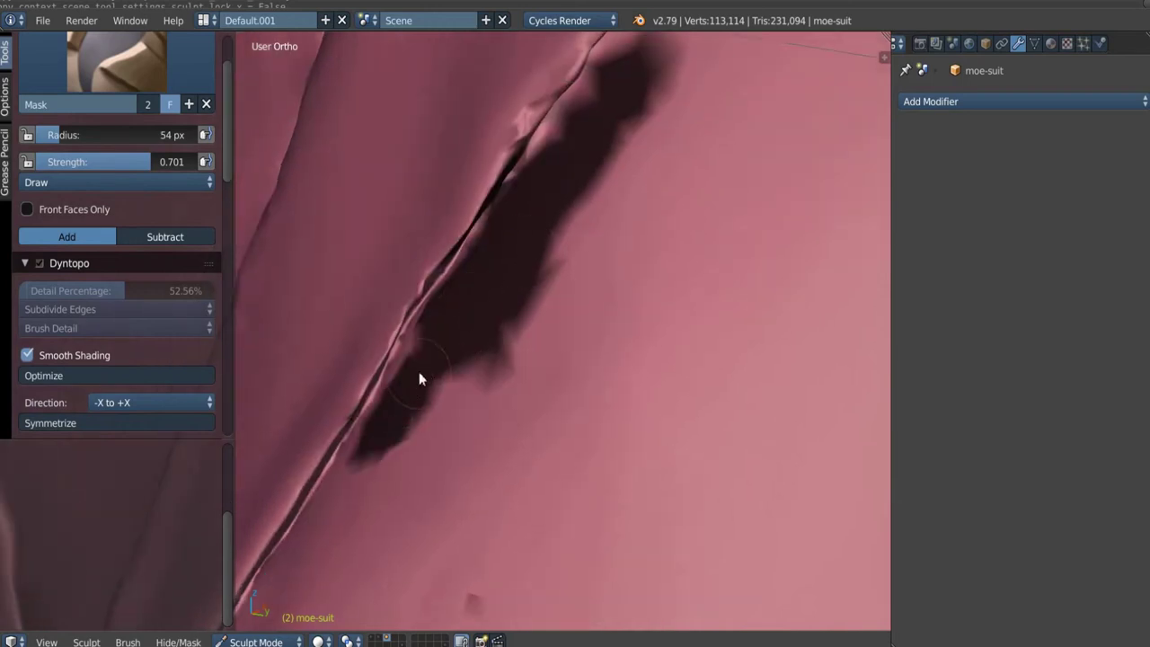
Step: Erase the mask that spilled onto the underside and rim of the lapel's edge
mouse_move(510, 337)
middle_mouse_down()
mouse_move(446, 315)
mouse_move(483, 231)
mouse_move(488, 240)
middle_mouse_up()
mouse_move(523, 110)
left_mouse_down("ctrl")
mouse_move(506, 168)
mouse_move(420, 325)
mouse_move(464, 261)
left_mouse_up("ctrl")
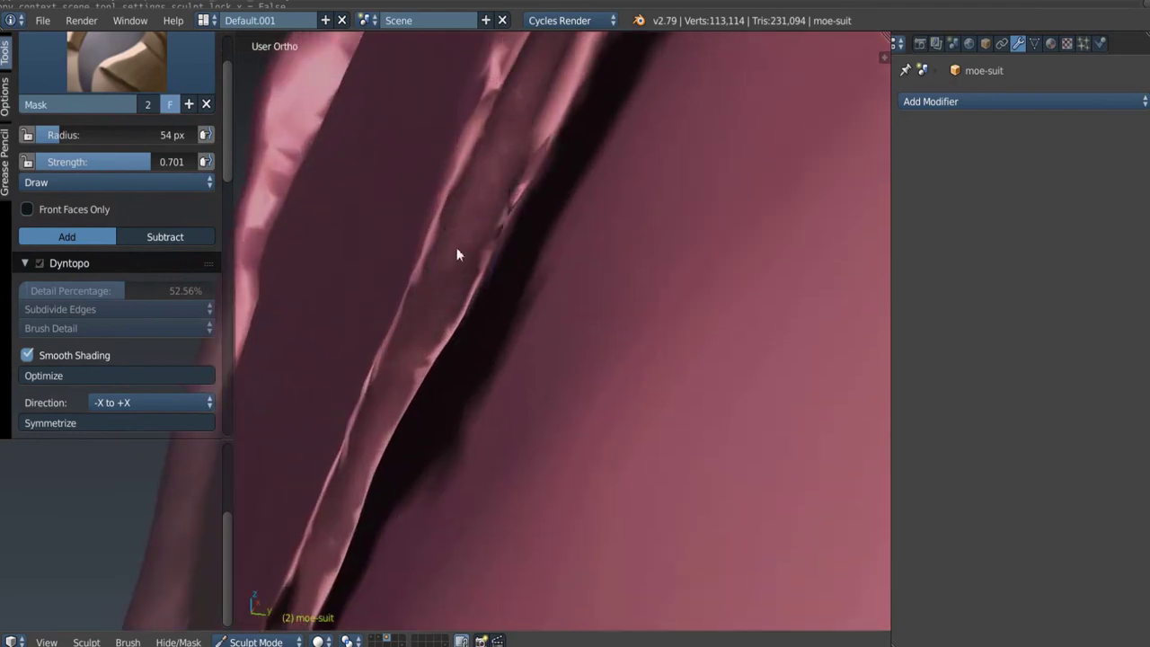
middle_click_drag(455, 261, 417, 327)
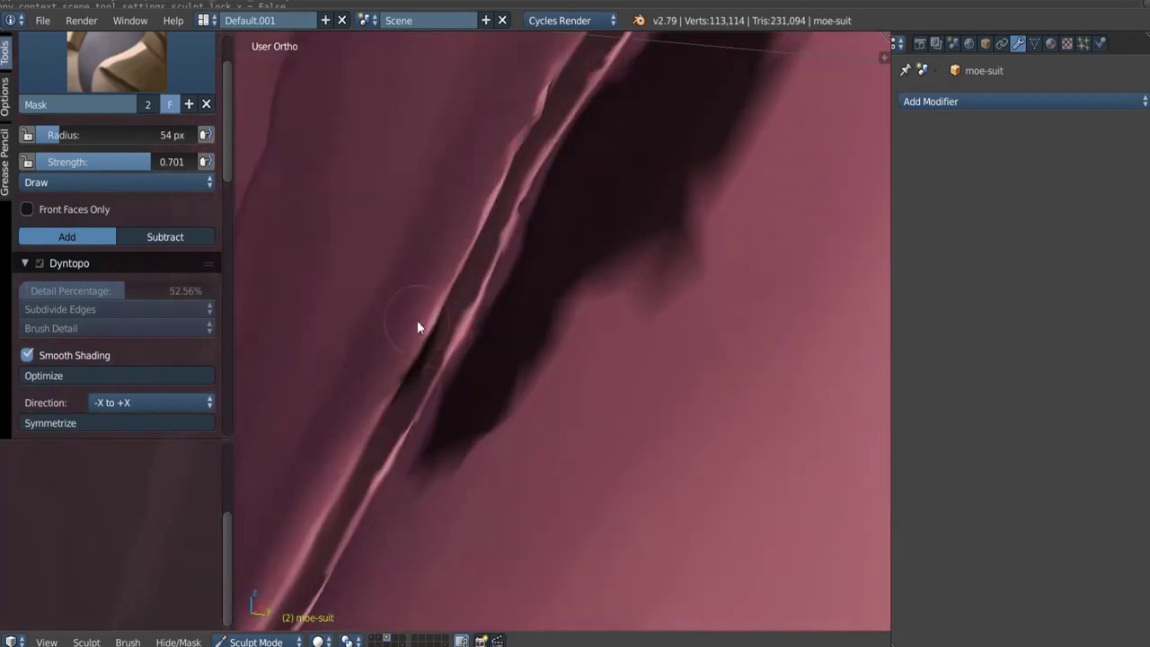
left_click_drag(426, 391, 457, 300, "ctrl")
middle_click_drag(456, 300, 455, 304)
mouse_move(454, 305)
middle_mouse_down("shift")
mouse_move(457, 280)
mouse_move(463, 296)
mouse_move(481, 274)
mouse_move(455, 270)
mouse_move(472, 286)
middle_mouse_up("shift")
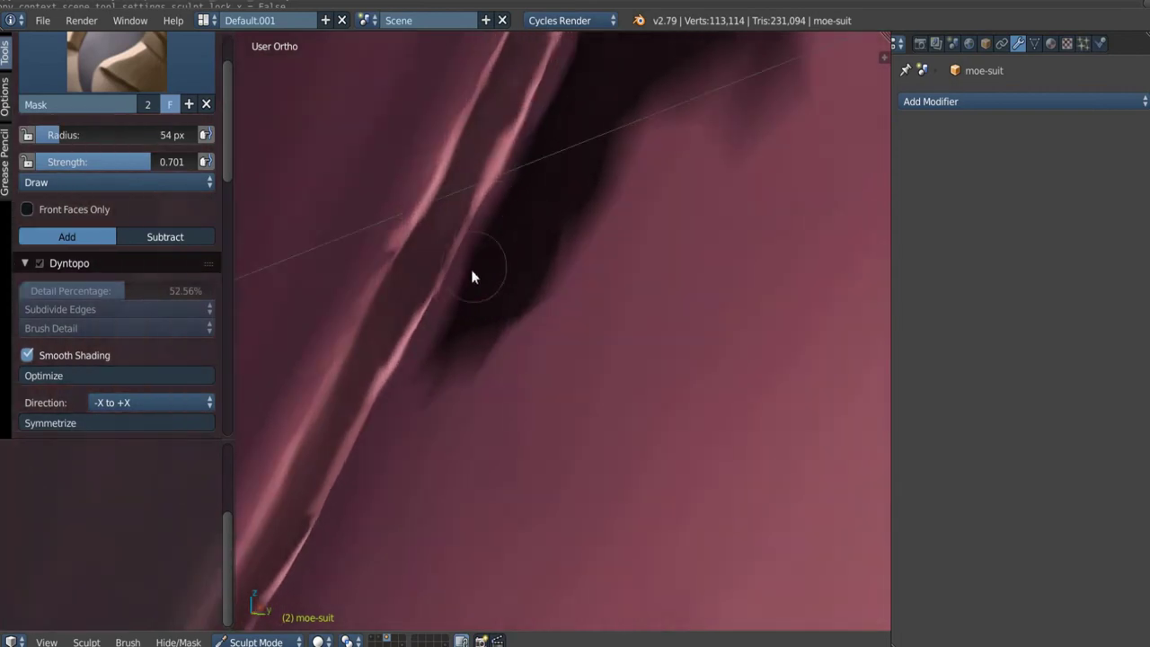
Step: Extend the lower end of the mask down the jacket surface beside the lapel's crease
mouse_move(406, 388)
left_mouse_down()
mouse_move(437, 390)
mouse_move(437, 432)
mouse_move(426, 455)
mouse_move(368, 474)
left_mouse_up()
mouse_move(396, 414)
middle_mouse_down()
mouse_move(485, 243)
mouse_move(554, 226)
mouse_move(557, 237)
middle_mouse_up()
mouse_move(410, 201)
middle_mouse_down()
mouse_move(477, 236)
mouse_move(393, 228)
middle_mouse_up()
middle_click_drag(468, 236, 452, 241)
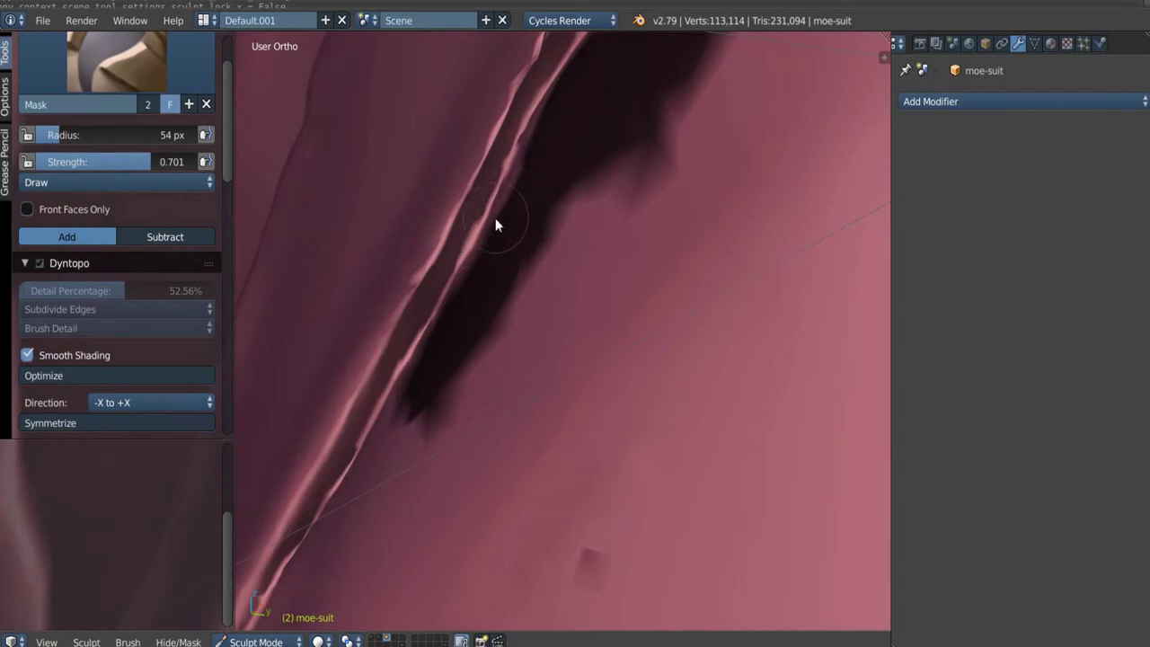
mouse_move(495, 220)
middle_mouse_down()
mouse_move(423, 255)
mouse_move(416, 241)
mouse_move(369, 269)
middle_mouse_up()
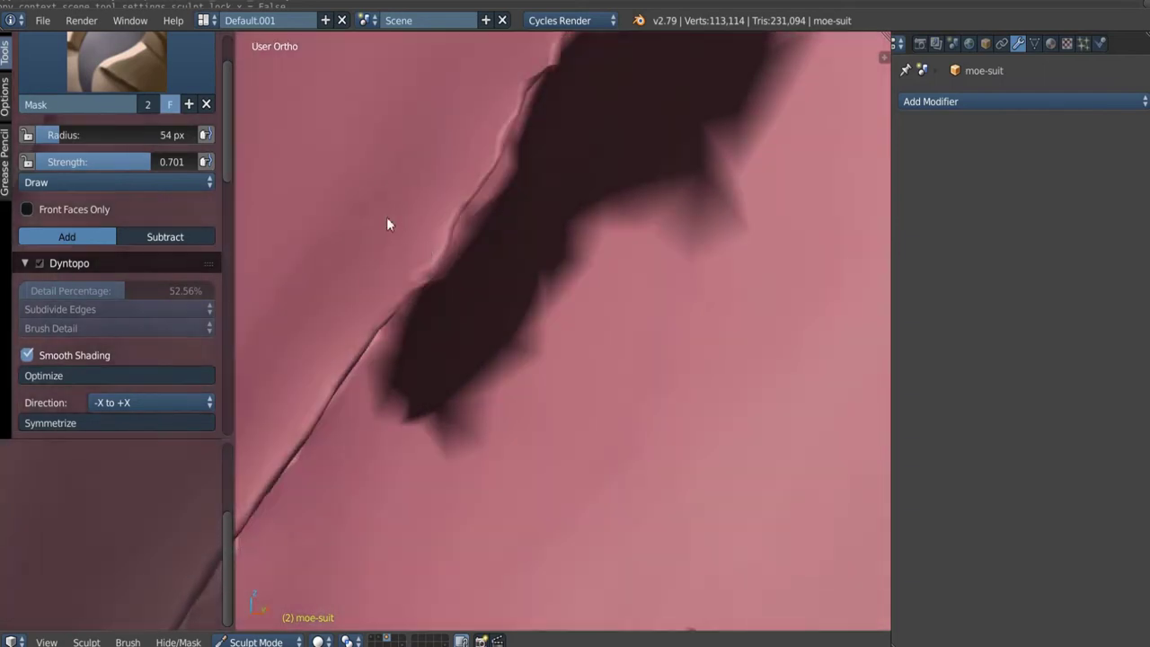
Step: Extend the mask's upper end on the jacket up toward the tip of the lapel notch
mouse_move(387, 224)
middle_mouse_down()
mouse_move(524, 180)
mouse_move(493, 275)
mouse_move(459, 201)
mouse_move(416, 262)
mouse_move(452, 252)
mouse_move(476, 218)
mouse_move(441, 334)
mouse_move(470, 285)
middle_mouse_up()
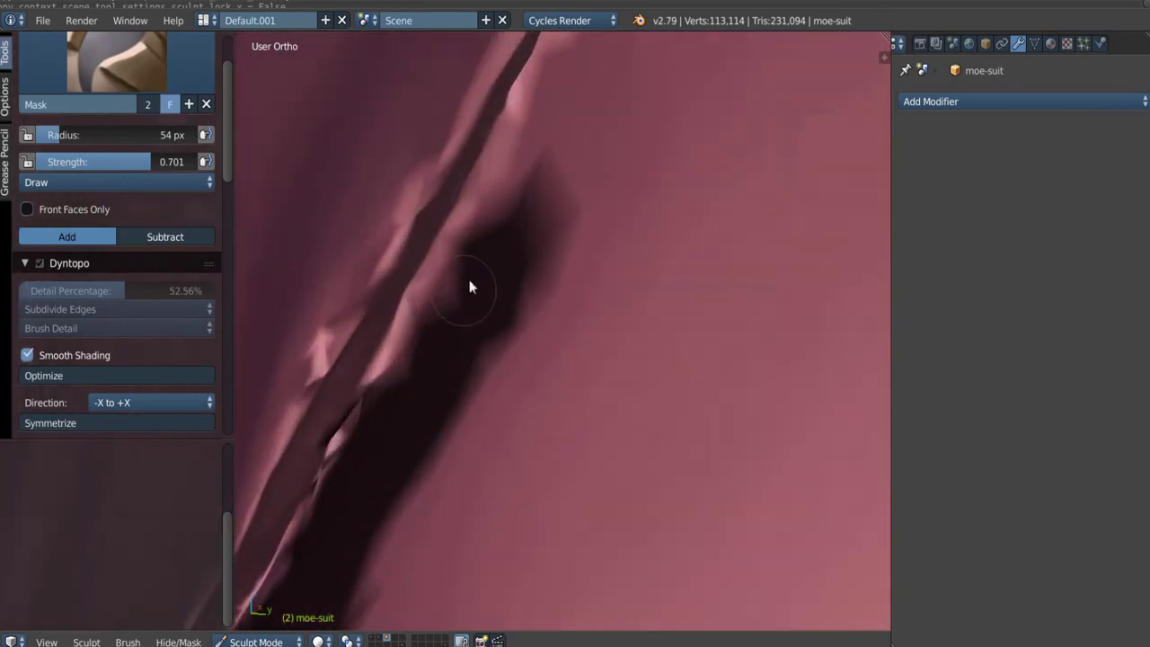
mouse_move(492, 227)
middle_mouse_down()
mouse_move(513, 170)
mouse_move(457, 324)
middle_mouse_up()
mouse_move(488, 259)
middle_mouse_down()
mouse_move(446, 295)
mouse_move(447, 308)
mouse_move(480, 249)
mouse_move(452, 335)
mouse_move(549, 121)
mouse_move(511, 313)
mouse_move(529, 225)
middle_mouse_up()
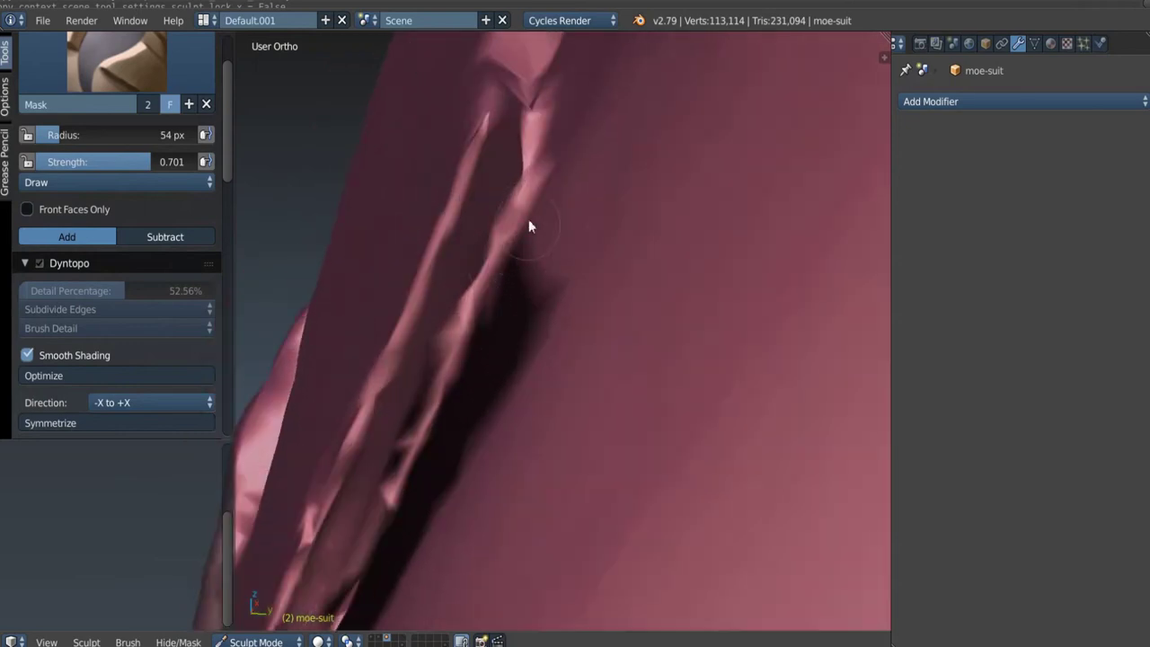
mouse_move(510, 278)
left_mouse_down()
mouse_move(565, 188)
mouse_move(539, 360)
left_mouse_up()
mouse_move(539, 359)
middle_mouse_down()
mouse_move(509, 321)
mouse_move(592, 360)
mouse_move(616, 225)
middle_mouse_up()
mouse_move(617, 225)
left_mouse_down()
mouse_move(544, 341)
mouse_move(470, 426)
mouse_move(576, 334)
left_mouse_up()
Step: Widen the mask at its lower end, covering more of the jacket front beside the lapel
middle_click_drag(576, 331, 578, 295)
left_click_drag(577, 296, 519, 329)
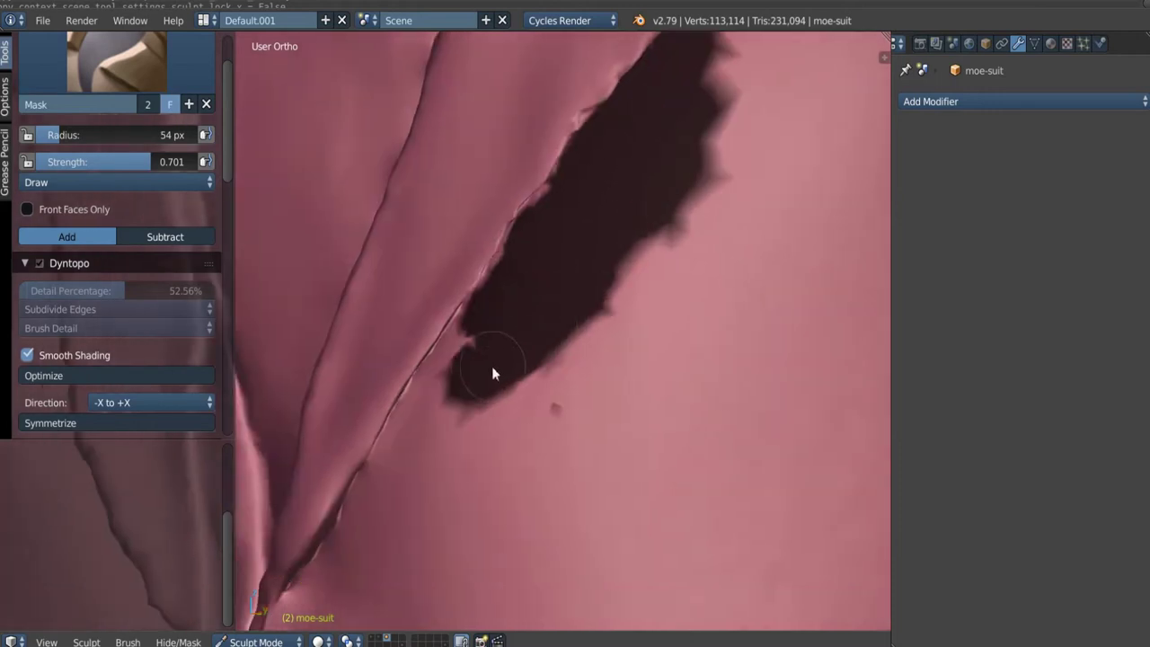
mouse_move(492, 366)
middle_mouse_down()
mouse_move(539, 278)
mouse_move(575, 291)
mouse_move(562, 209)
mouse_move(642, 231)
mouse_move(641, 261)
mouse_move(621, 265)
mouse_move(630, 206)
middle_mouse_up()
mouse_move(630, 206)
left_mouse_down()
mouse_move(614, 211)
mouse_move(477, 429)
left_mouse_up()
left_click_drag(634, 151, 597, 252)
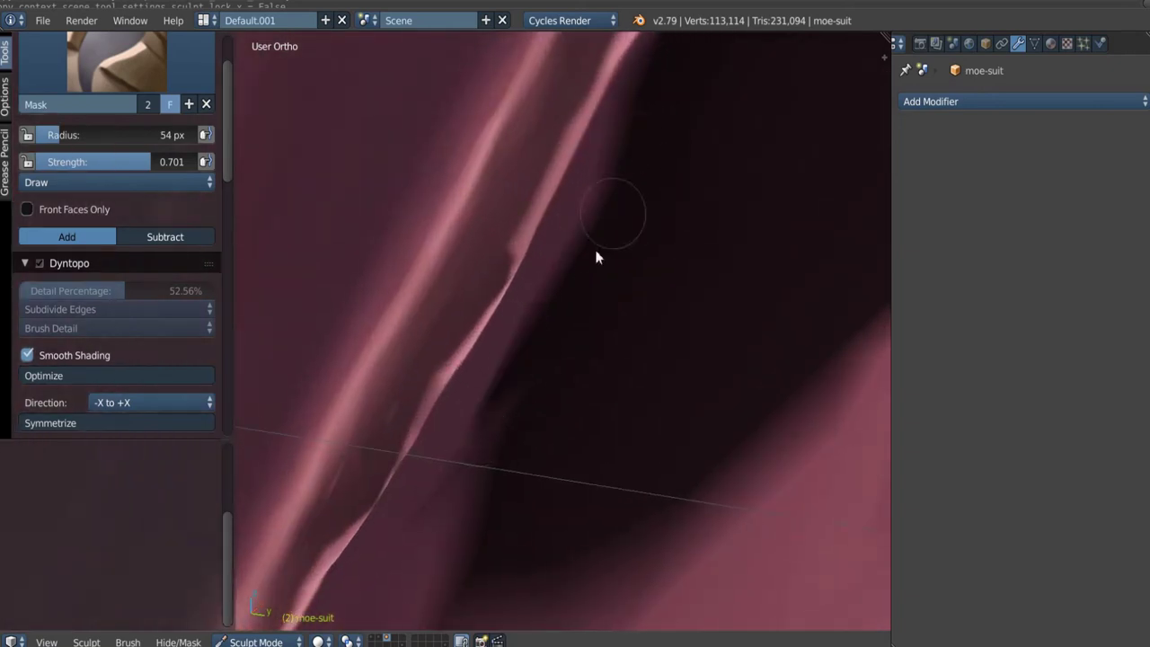
Step: Fill the unmasked strip between the painted mask and the crease under the middle of the lapel's edge
mouse_move(596, 258)
middle_mouse_down()
mouse_move(547, 326)
mouse_move(470, 493)
middle_mouse_up()
mouse_move(470, 493)
left_mouse_down()
mouse_move(519, 524)
mouse_move(592, 323)
left_mouse_up()
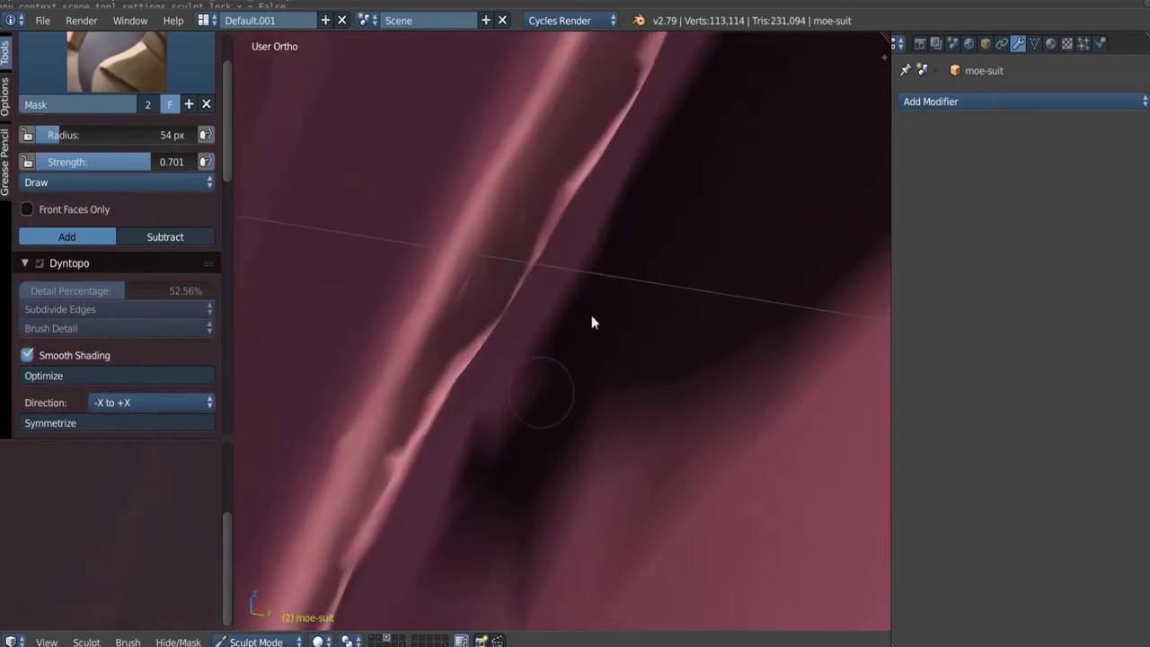
mouse_move(592, 323)
middle_mouse_down()
mouse_move(567, 377)
mouse_move(601, 300)
middle_mouse_up()
mouse_move(601, 300)
left_mouse_down()
mouse_move(623, 285)
mouse_move(601, 374)
mouse_move(745, 231)
mouse_move(760, 252)
left_mouse_up()
mouse_move(760, 252)
middle_mouse_down()
mouse_move(716, 313)
mouse_move(732, 393)
mouse_move(629, 286)
mouse_move(655, 292)
mouse_move(657, 247)
mouse_move(722, 180)
mouse_move(716, 162)
middle_mouse_up()
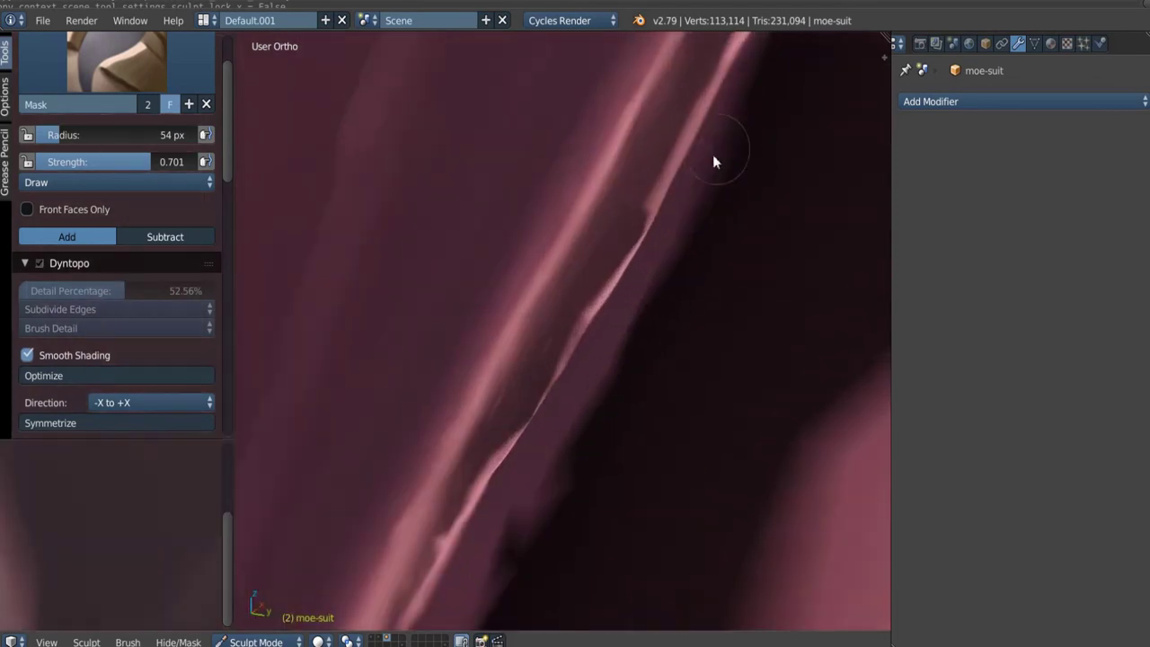
mouse_move(713, 161)
left_mouse_down()
mouse_move(691, 174)
mouse_move(631, 326)
mouse_move(619, 327)
mouse_move(534, 494)
mouse_move(485, 530)
mouse_move(652, 260)
mouse_move(577, 280)
left_mouse_up()
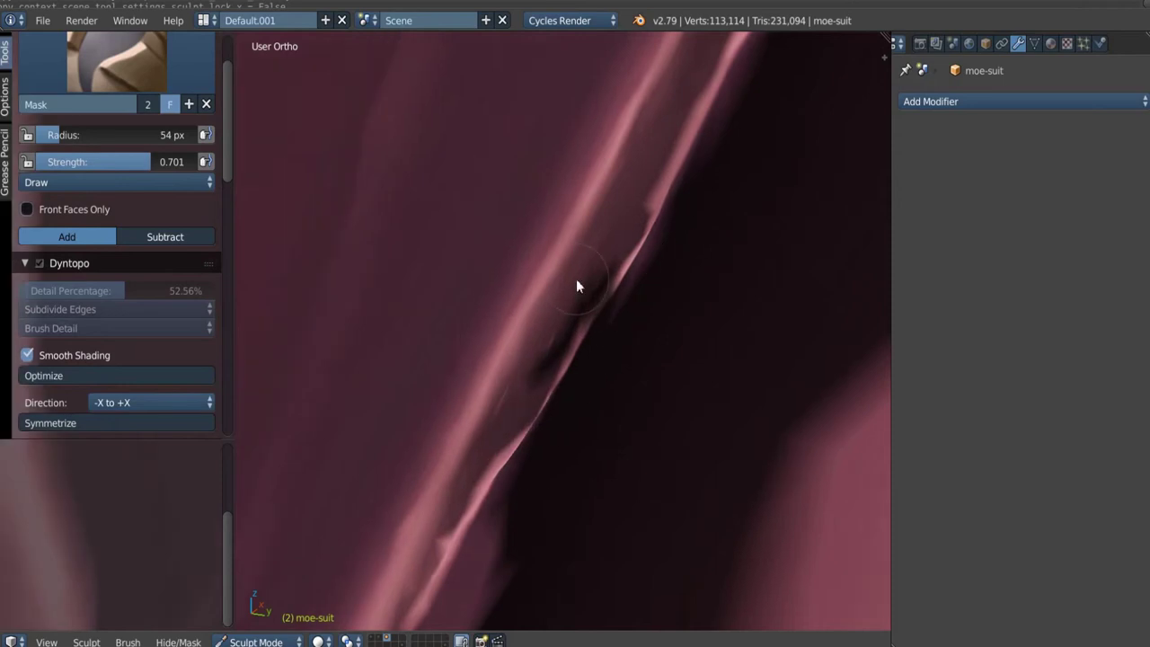
Step: Touch up the mask's border along the lapel crease from a lower viewing angle
middle_click_drag(547, 354, 670, 244)
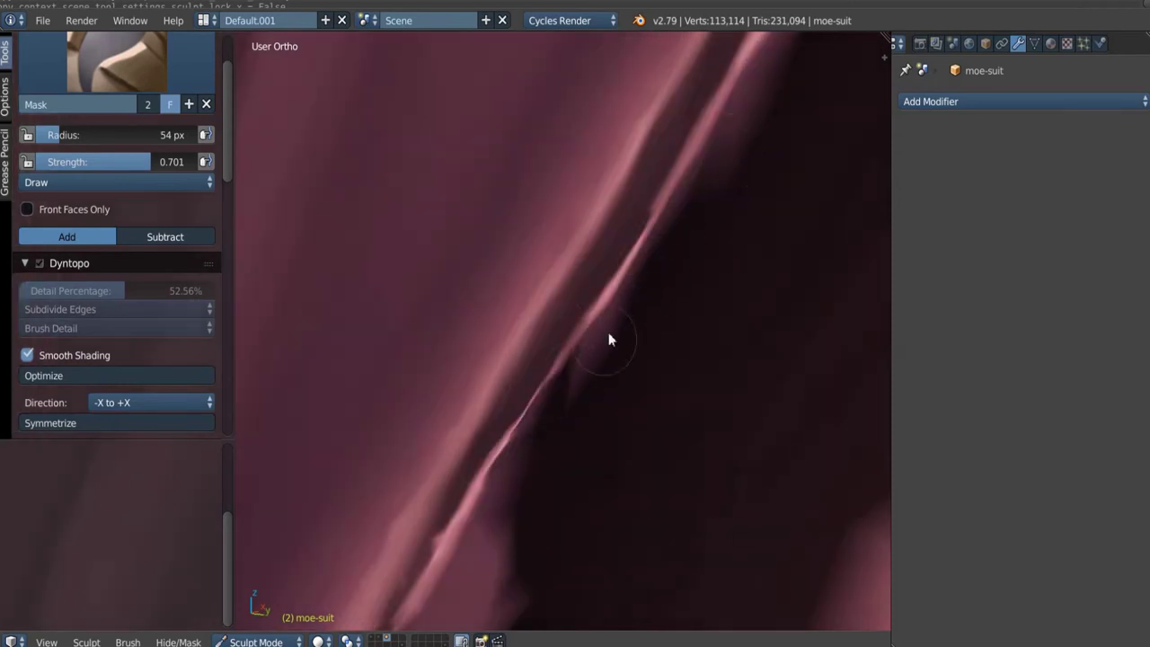
mouse_move(608, 336)
middle_mouse_down()
mouse_move(616, 324)
mouse_move(574, 322)
middle_mouse_up()
mouse_move(548, 374)
left_mouse_down()
mouse_move(595, 416)
mouse_move(655, 357)
left_mouse_up()
mouse_move(655, 357)
middle_mouse_down()
mouse_move(665, 314)
mouse_move(600, 346)
mouse_move(657, 377)
mouse_move(621, 300)
mouse_move(613, 332)
middle_mouse_up()
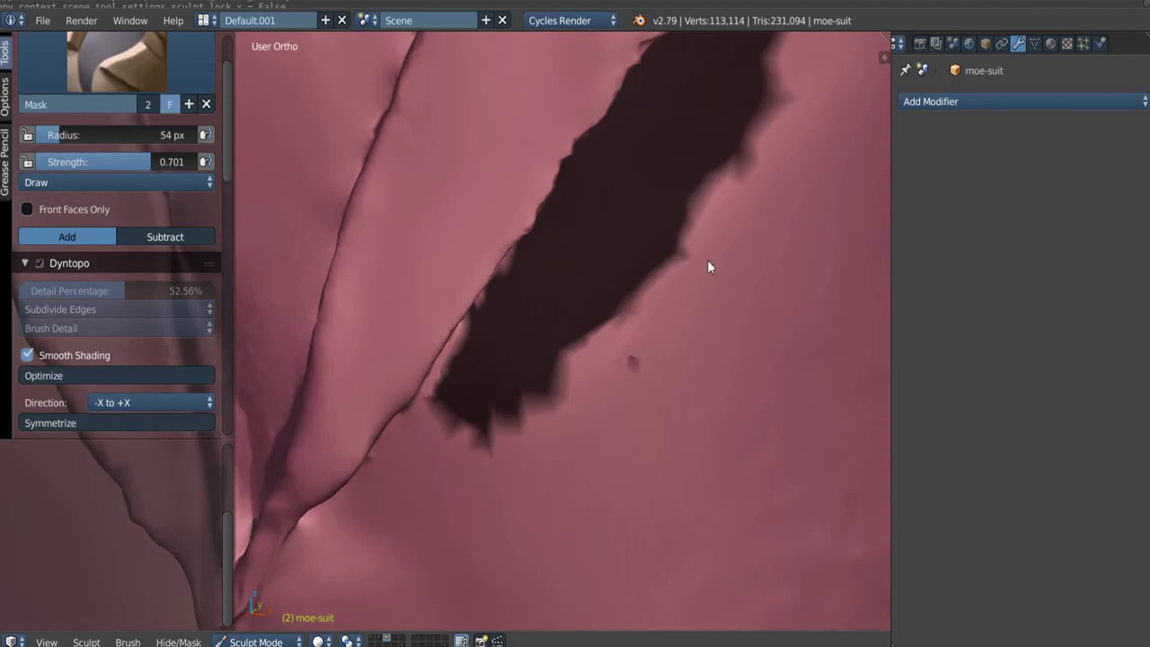
Step: Broaden the mask outward over the chest and down toward the point where the lapels meet
mouse_move(707, 267)
left_mouse_down()
mouse_move(649, 336)
mouse_move(742, 303)
mouse_move(674, 315)
left_mouse_up()
mouse_move(674, 315)
middle_mouse_down()
mouse_move(617, 280)
mouse_move(611, 306)
middle_mouse_up()
mouse_move(611, 306)
left_mouse_down()
mouse_move(662, 221)
mouse_move(646, 286)
mouse_move(673, 329)
mouse_move(726, 207)
left_mouse_up()
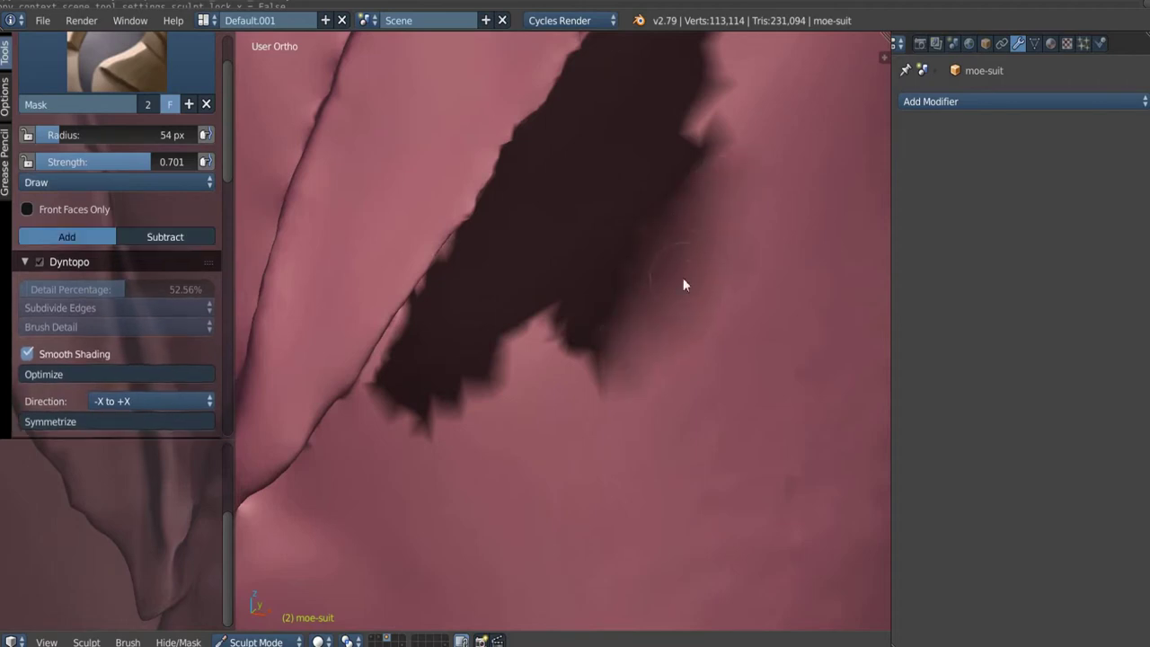
mouse_move(629, 321)
middle_mouse_down()
mouse_move(619, 306)
mouse_move(637, 285)
middle_mouse_up()
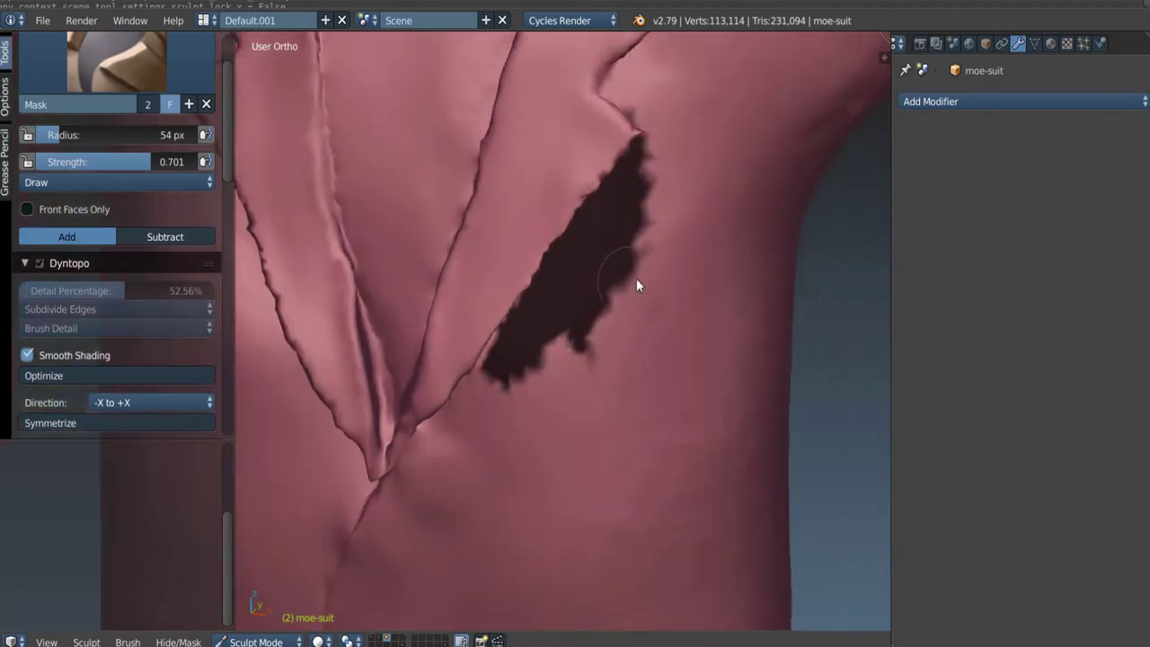
mouse_move(637, 285)
left_mouse_down()
mouse_move(573, 377)
mouse_move(507, 427)
left_mouse_up()
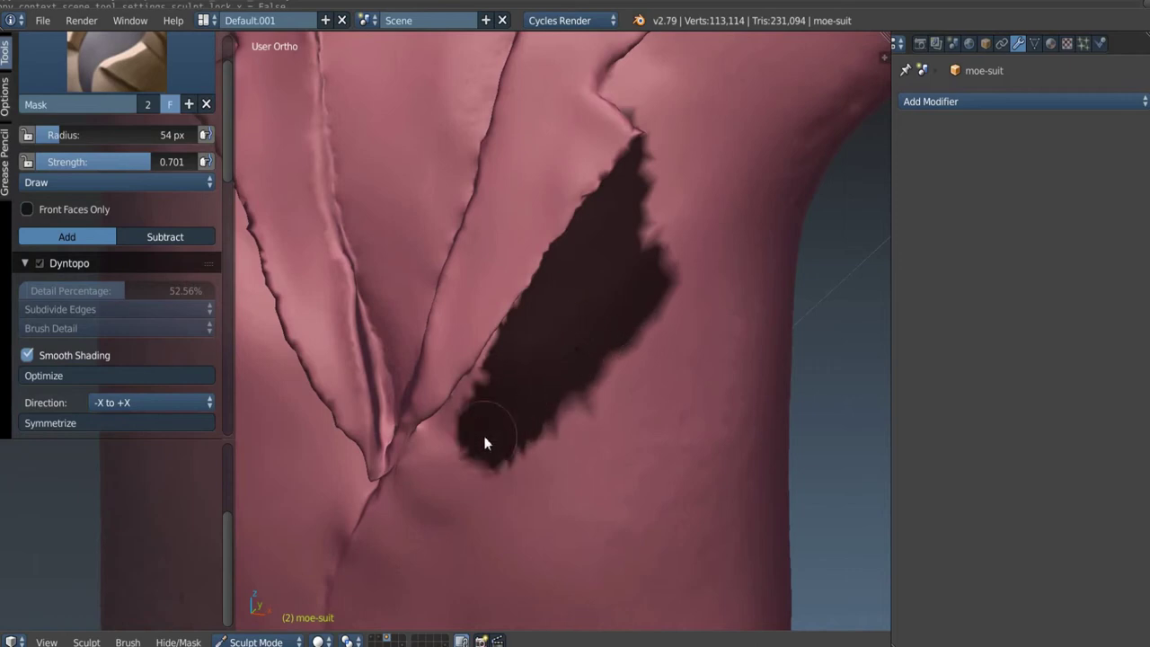
Step: Mask the jacket surface tight against the lower stretch of the lapel's outer edge
scroll(494, 373, "up", 2)
mouse_move(494, 372)
middle_mouse_down("shift")
mouse_move(550, 309)
mouse_move(554, 262)
mouse_move(628, 281)
mouse_move(578, 260)
mouse_move(639, 315)
mouse_move(601, 315)
mouse_move(580, 295)
mouse_move(599, 257)
middle_mouse_up("shift")
scroll(628, 281, "up", 2)
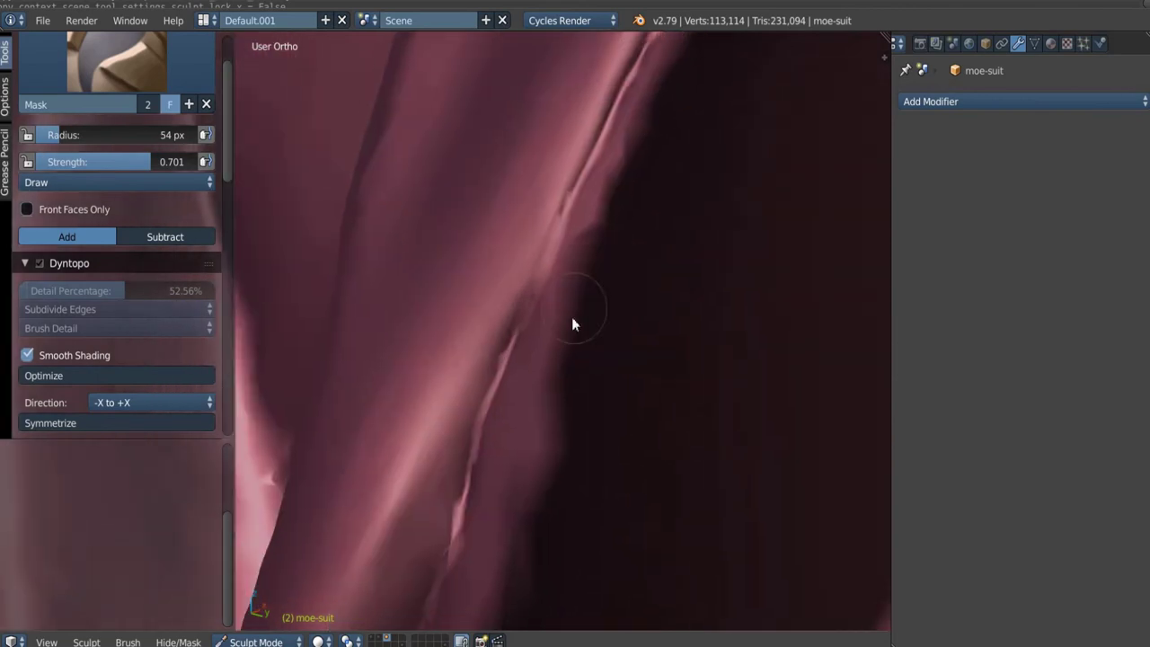
mouse_move(528, 426)
left_mouse_down()
mouse_move(567, 385)
mouse_move(485, 506)
mouse_move(596, 260)
left_mouse_up()
mouse_move(597, 266)
middle_mouse_down()
mouse_move(529, 393)
mouse_move(585, 282)
middle_mouse_up()
mouse_move(585, 282)
left_mouse_down()
mouse_move(501, 487)
mouse_move(593, 434)
mouse_move(611, 545)
left_mouse_up()
Step: Fill the unmasked strip of jacket between the painted mask and the thin crease along the lapel's outer edge
mouse_move(611, 544)
middle_mouse_down()
mouse_move(599, 418)
mouse_move(641, 394)
mouse_move(671, 404)
middle_mouse_up()
mouse_move(689, 334)
middle_mouse_down()
mouse_move(686, 311)
mouse_move(621, 267)
mouse_move(654, 190)
middle_mouse_up()
scroll(620, 262, "up", 4)
left_click_drag(621, 236, 633, 187)
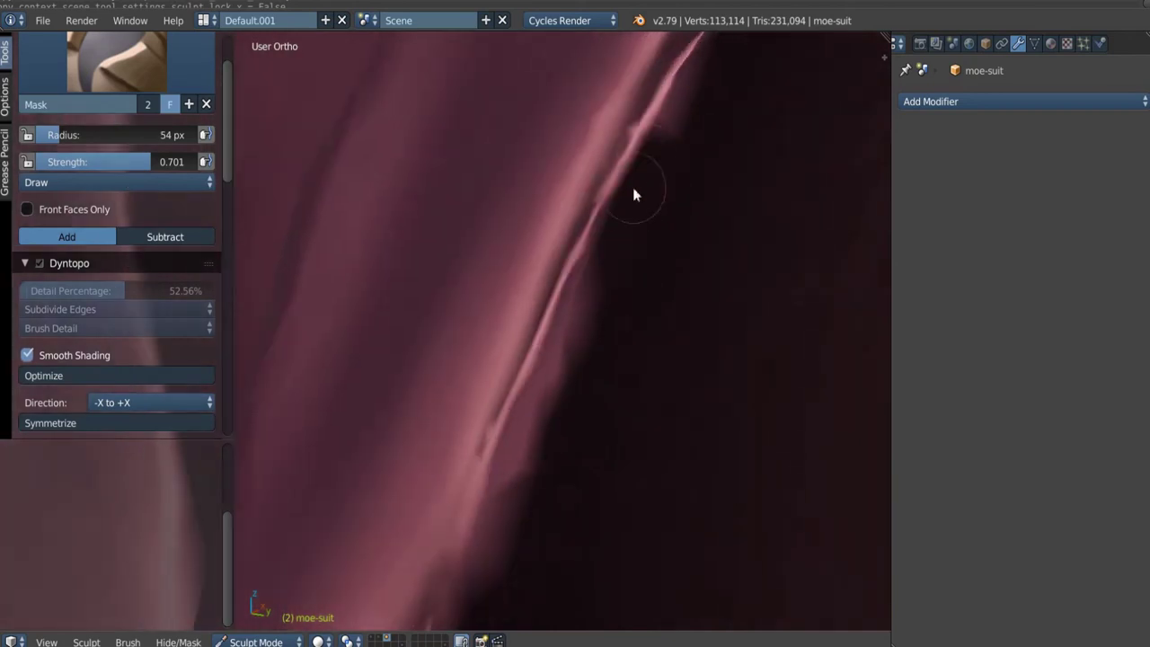
left_click_drag(579, 349, 537, 433)
left_click_drag(592, 305, 531, 487)
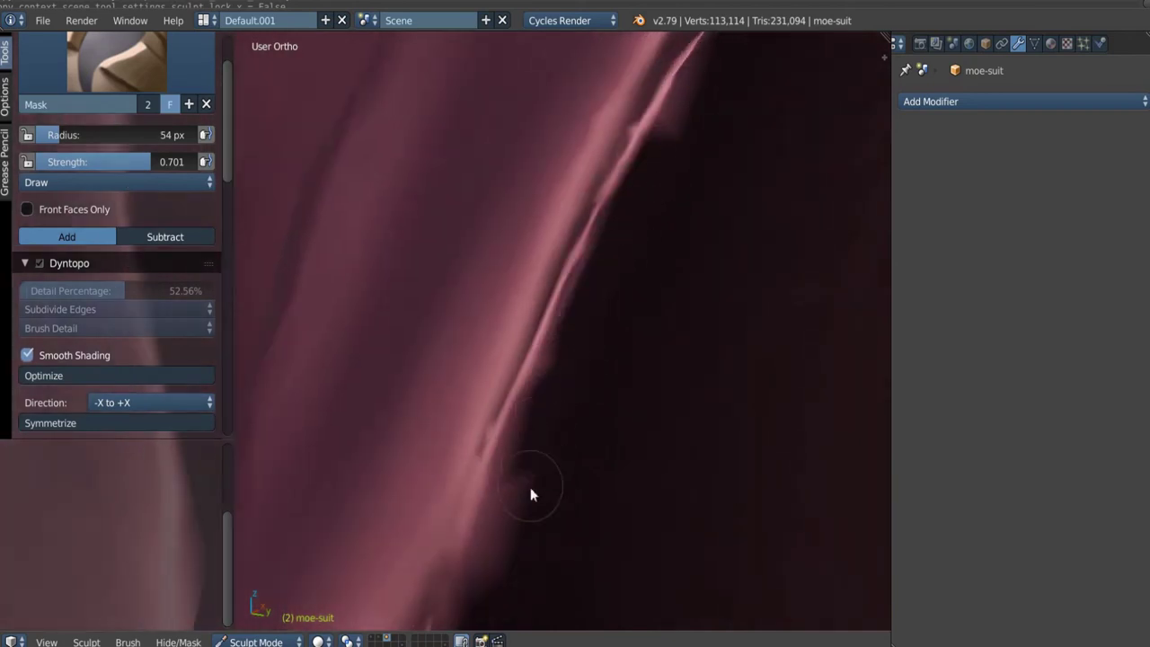
Step: Continue the tight mask border along the next stretches of the lapel crease, covering the remaining jacket gaps
mouse_move(555, 440)
middle_mouse_down()
mouse_move(608, 334)
mouse_move(668, 369)
mouse_move(731, 380)
mouse_move(686, 362)
mouse_move(613, 279)
mouse_move(616, 198)
mouse_move(649, 264)
mouse_move(641, 239)
mouse_move(652, 243)
mouse_move(614, 254)
mouse_move(630, 229)
middle_mouse_up()
mouse_move(630, 223)
left_mouse_down()
mouse_move(629, 236)
mouse_move(721, 136)
left_mouse_up()
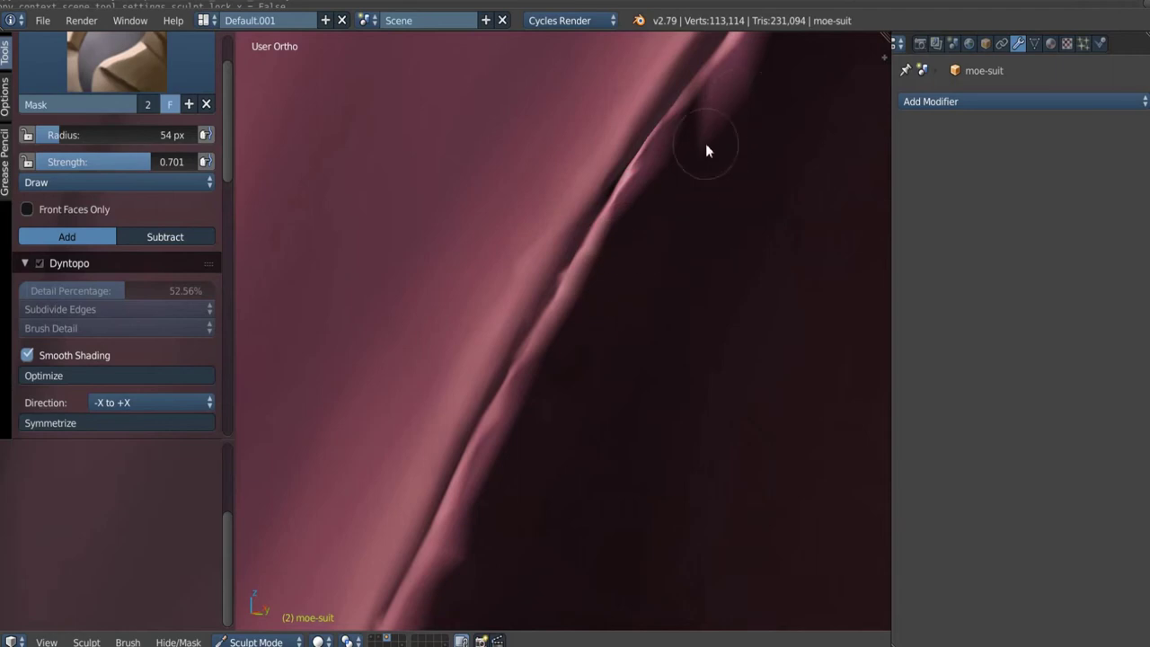
middle_click_drag(539, 405, 616, 286, "shift")
mouse_move(616, 286)
left_mouse_down()
mouse_move(521, 449)
mouse_move(486, 551)
left_mouse_up()
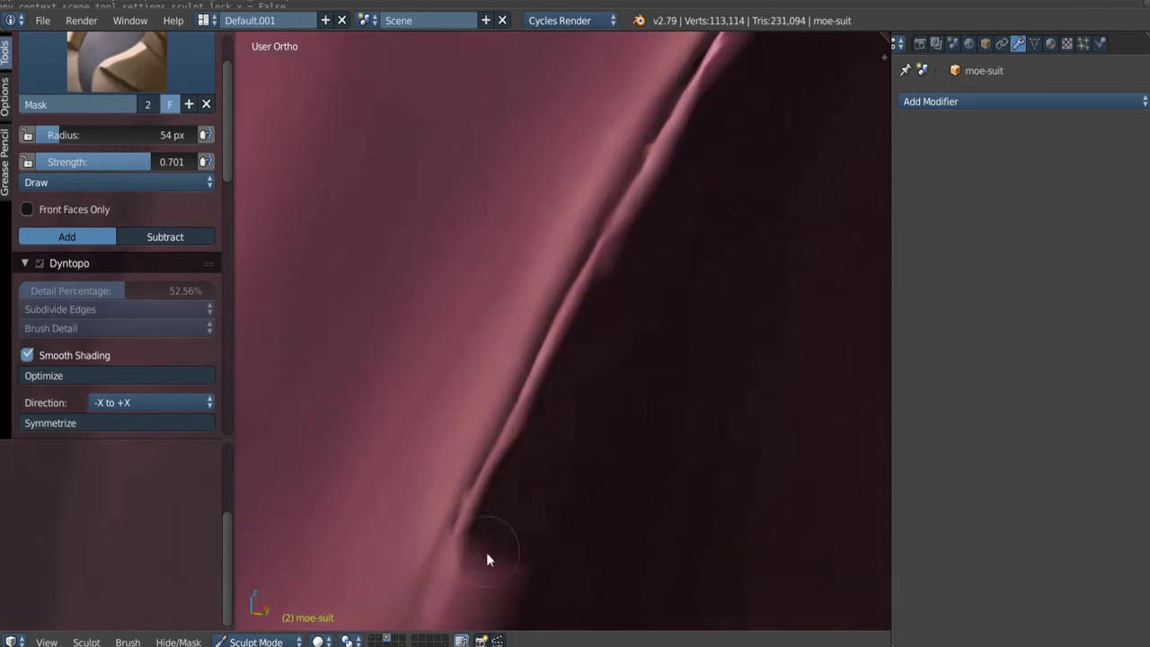
mouse_move(538, 413)
middle_mouse_down()
mouse_move(605, 313)
mouse_move(549, 359)
mouse_move(551, 380)
middle_mouse_up()
mouse_move(619, 269)
middle_mouse_down()
mouse_move(506, 419)
mouse_move(506, 392)
mouse_move(521, 417)
mouse_move(513, 383)
middle_mouse_up()
mouse_move(586, 289)
middle_mouse_down()
mouse_move(580, 321)
mouse_move(524, 383)
mouse_move(567, 288)
middle_mouse_up()
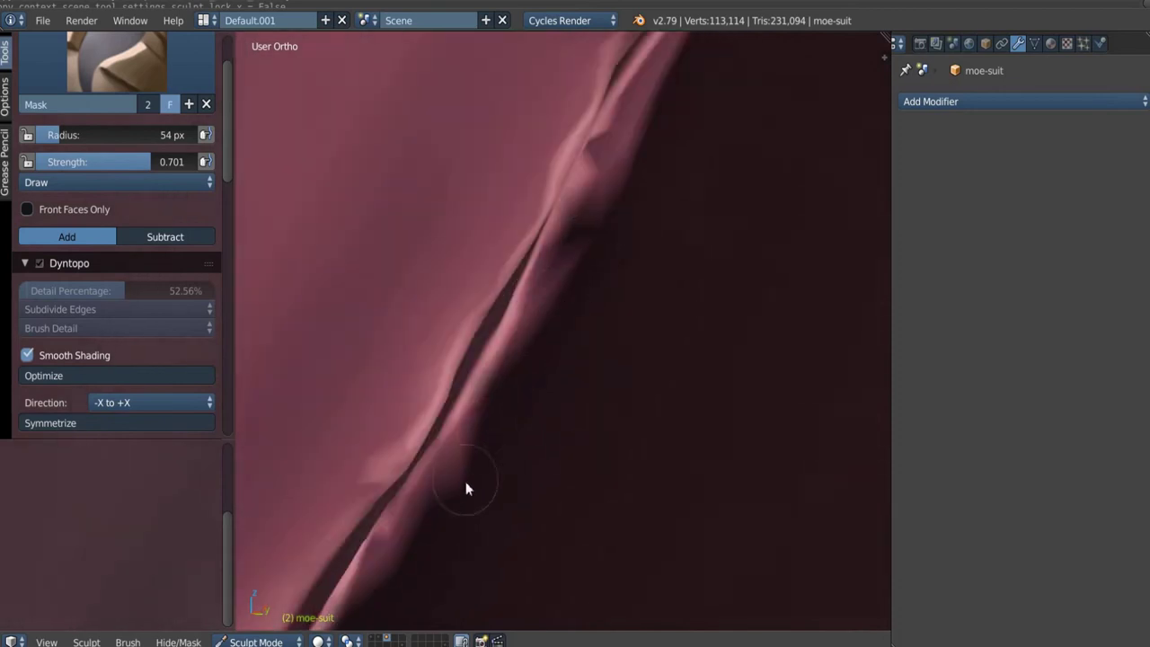
mouse_move(465, 488)
middle_mouse_down()
mouse_move(575, 329)
mouse_move(560, 320)
mouse_move(637, 344)
mouse_move(495, 416)
mouse_move(551, 333)
mouse_move(547, 308)
mouse_move(570, 308)
mouse_move(531, 308)
middle_mouse_up()
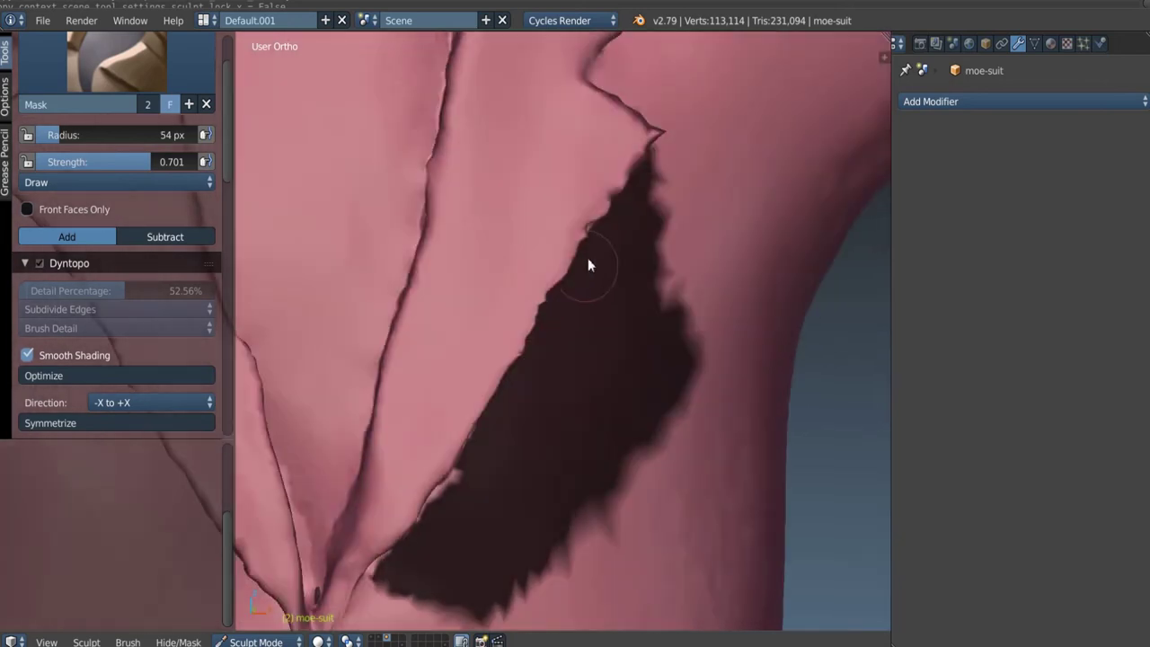
Step: Extend the mask around the lapel's pointed tip and along the mask's upper outer border
middle_click_drag(450, 430, 636, 226)
scroll(624, 249, "up", 4)
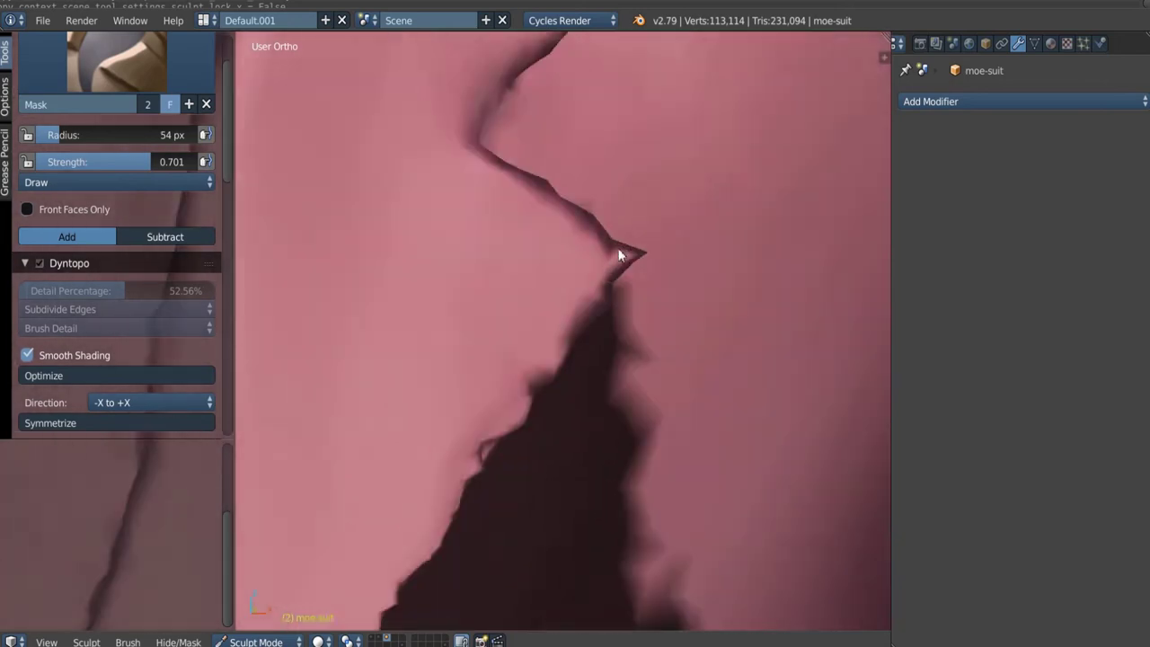
mouse_move(605, 279)
middle_mouse_down()
mouse_move(640, 270)
mouse_move(684, 283)
mouse_move(645, 218)
middle_mouse_up()
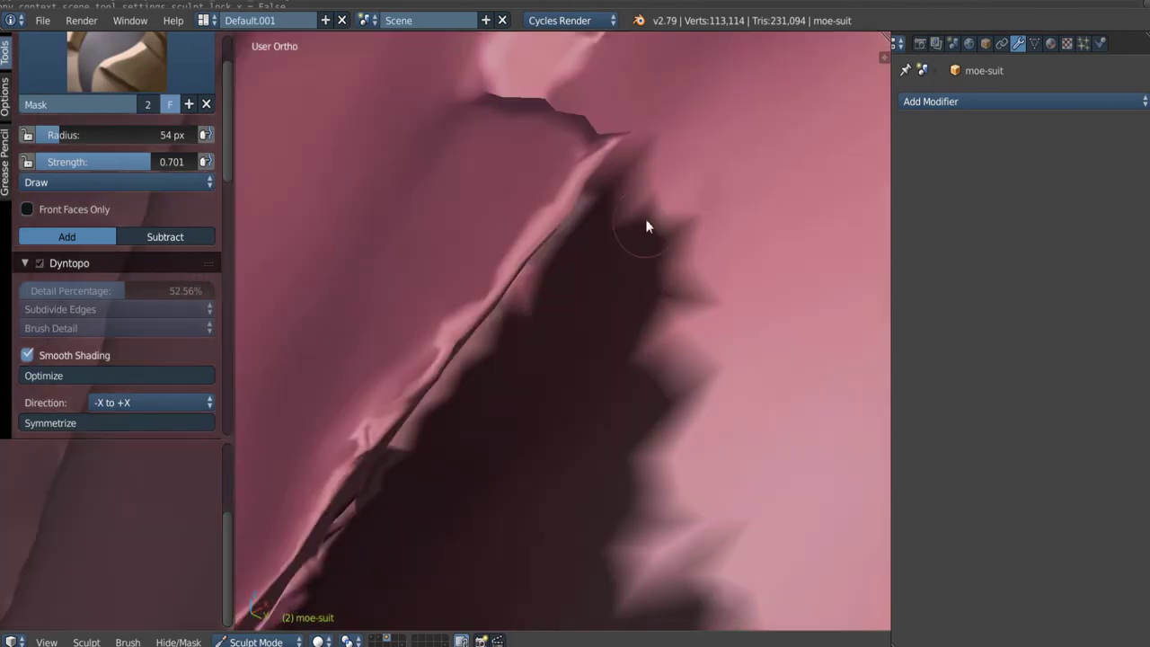
mouse_move(691, 186)
left_mouse_down()
mouse_move(710, 274)
mouse_move(665, 407)
left_mouse_up()
mouse_move(665, 407)
middle_mouse_down()
mouse_move(643, 324)
mouse_move(657, 400)
mouse_move(634, 386)
mouse_move(677, 392)
mouse_move(641, 348)
mouse_move(649, 333)
mouse_move(635, 341)
middle_mouse_up()
Step: Switch to the Inflate/Deflate brush and turn off its cursor curve overlay
key("i")
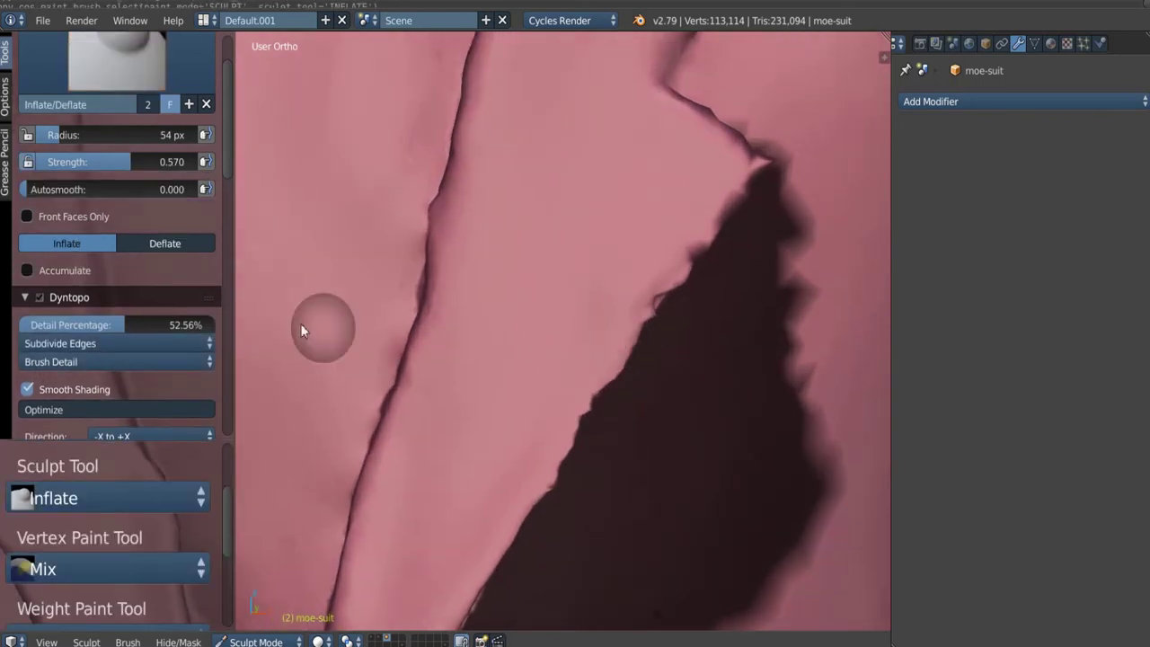
left_click(5, 106)
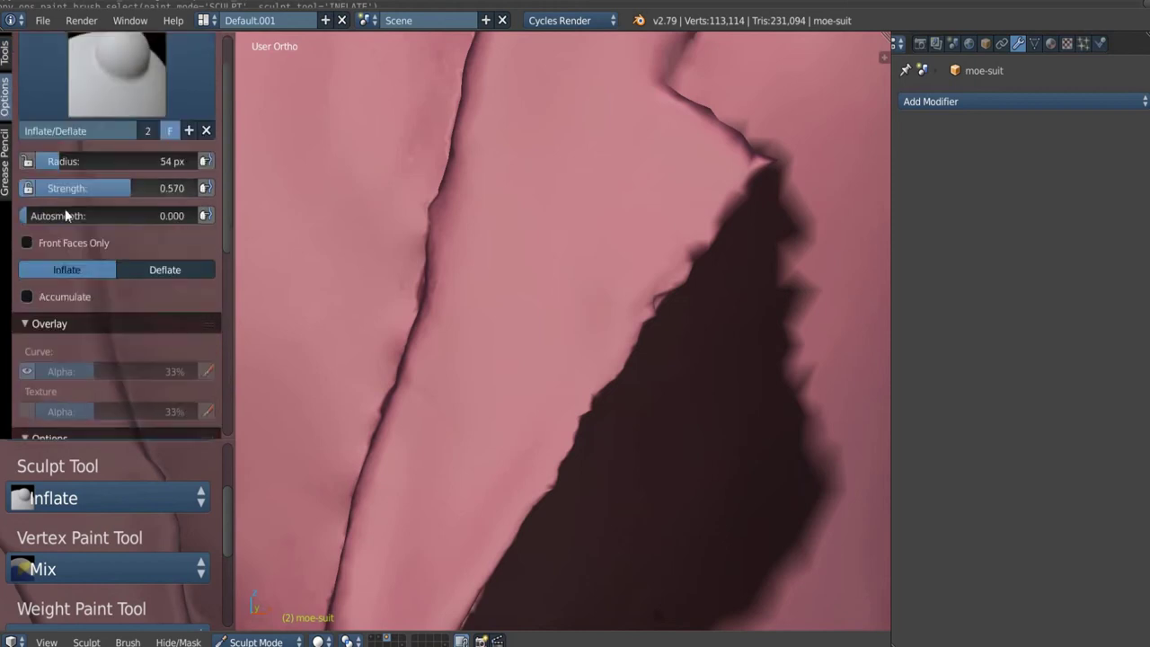
scroll(58, 220, "down", 5)
left_click(27, 187)
scroll(97, 207, "up", 6)
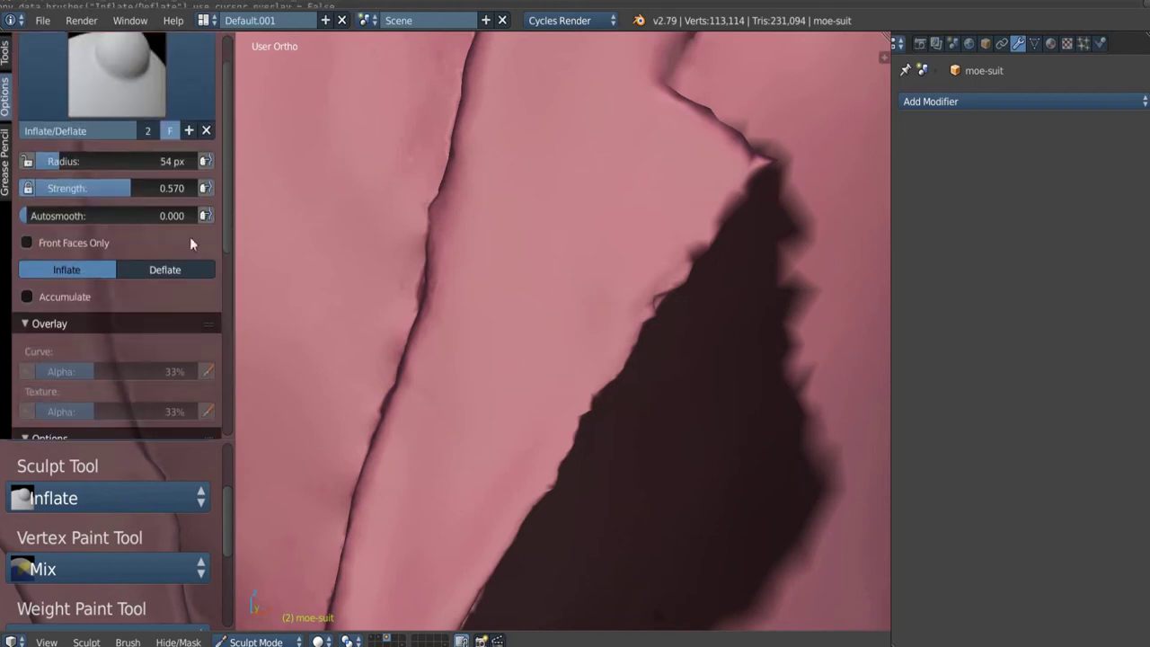
scroll(133, 219, "down", 8)
scroll(133, 219, "down", 5)
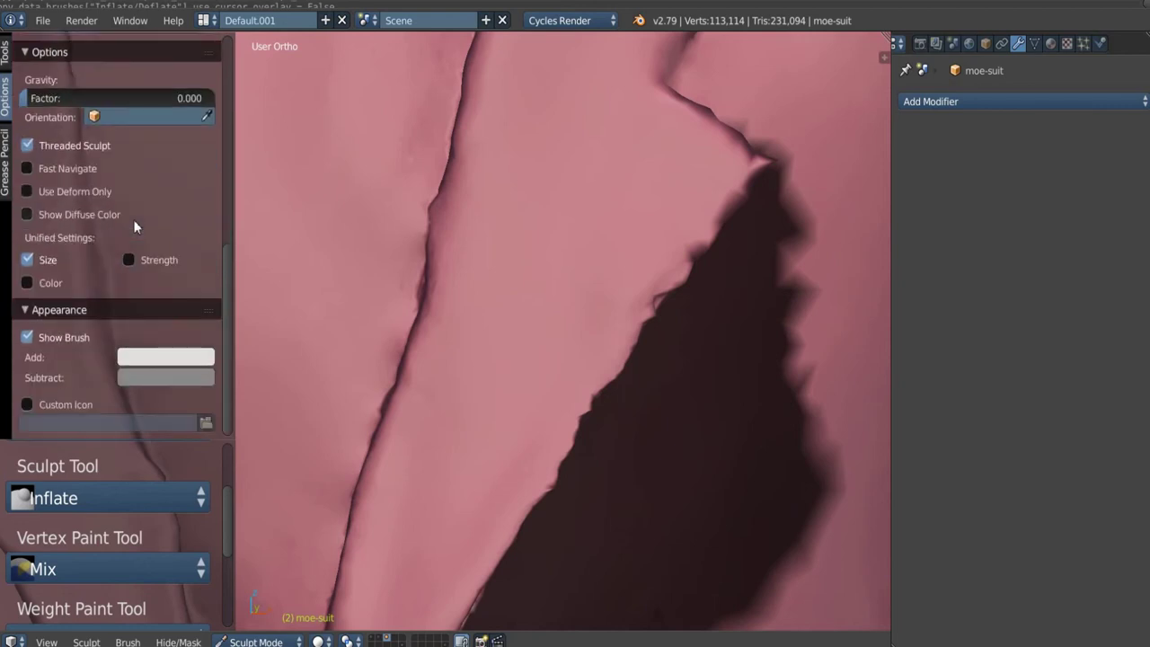
scroll(29, 135, "up", 2)
Step: Collapse the unneeded brush settings, then set Dyntopo detail to 12% with the Subdivide Collapse refine method
left_click(7, 55)
key("a")
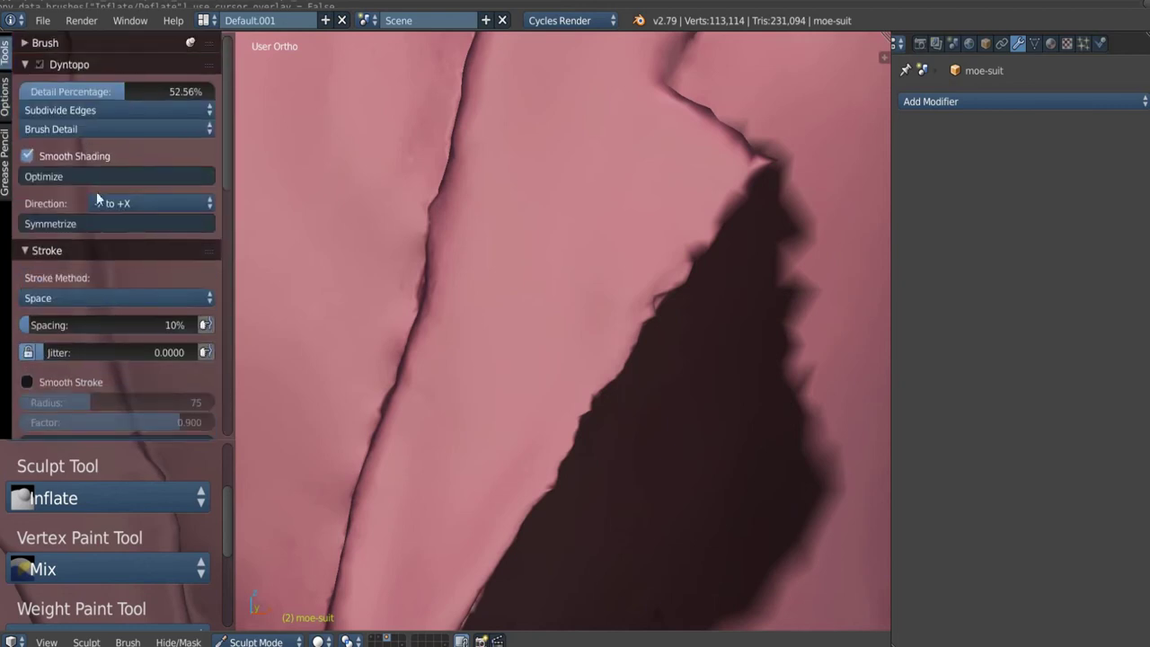
key("a")
left_click(79, 79)
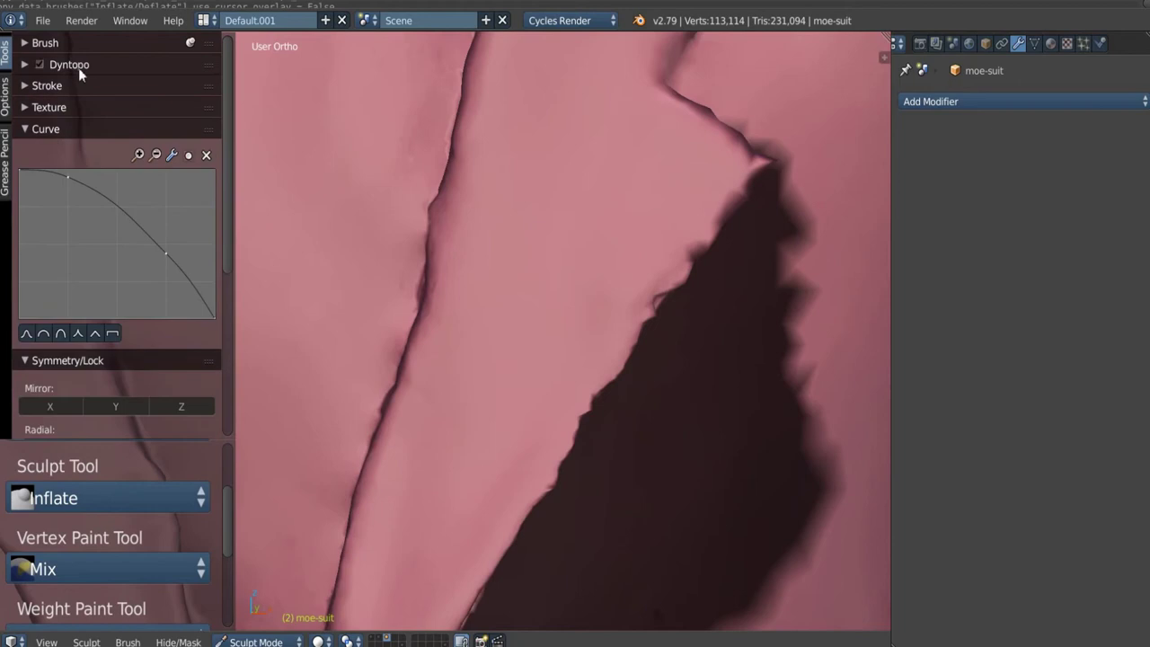
left_click(70, 129)
left_click(77, 65)
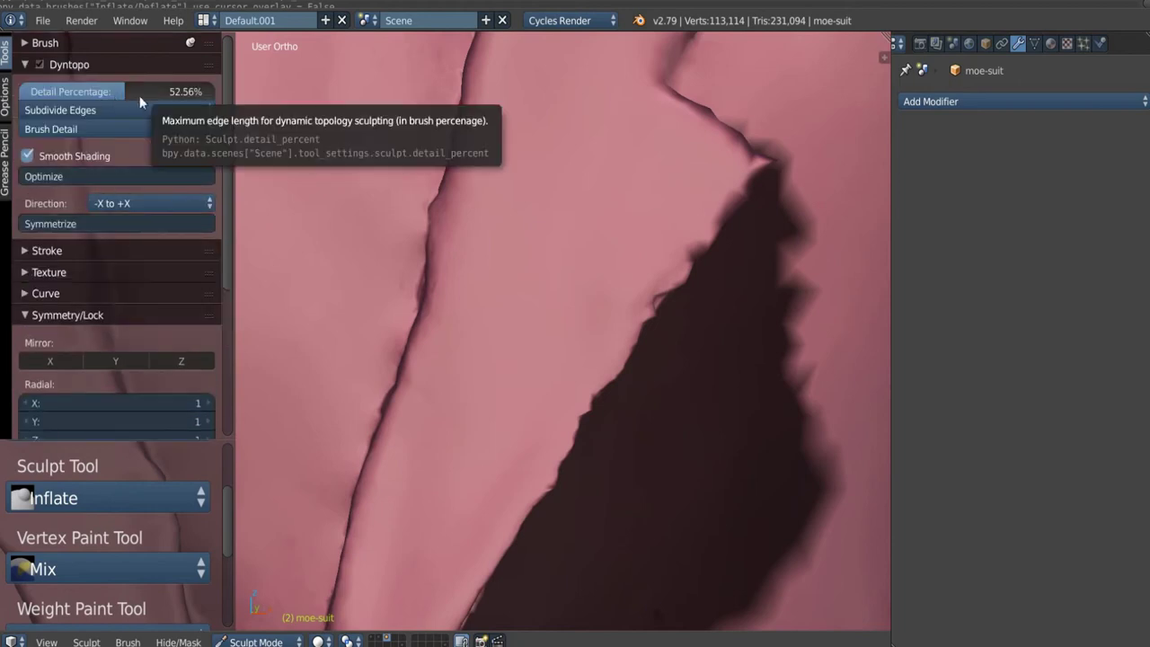
left_click(108, 92)
type("12")
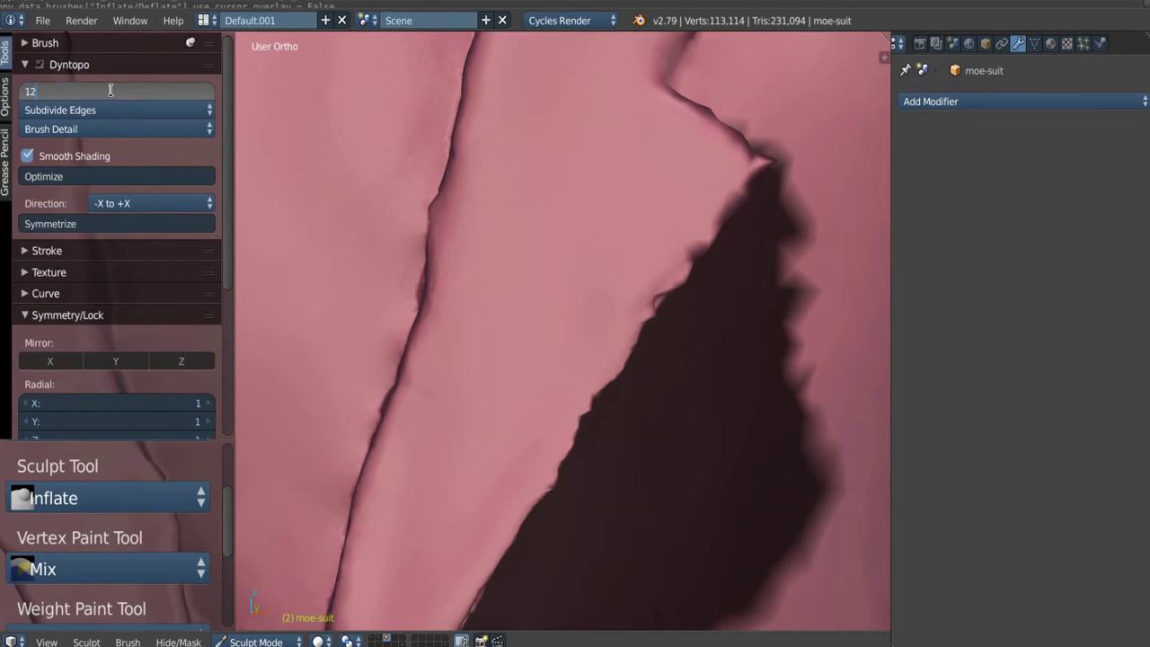
key("Return")
left_click(91, 110)
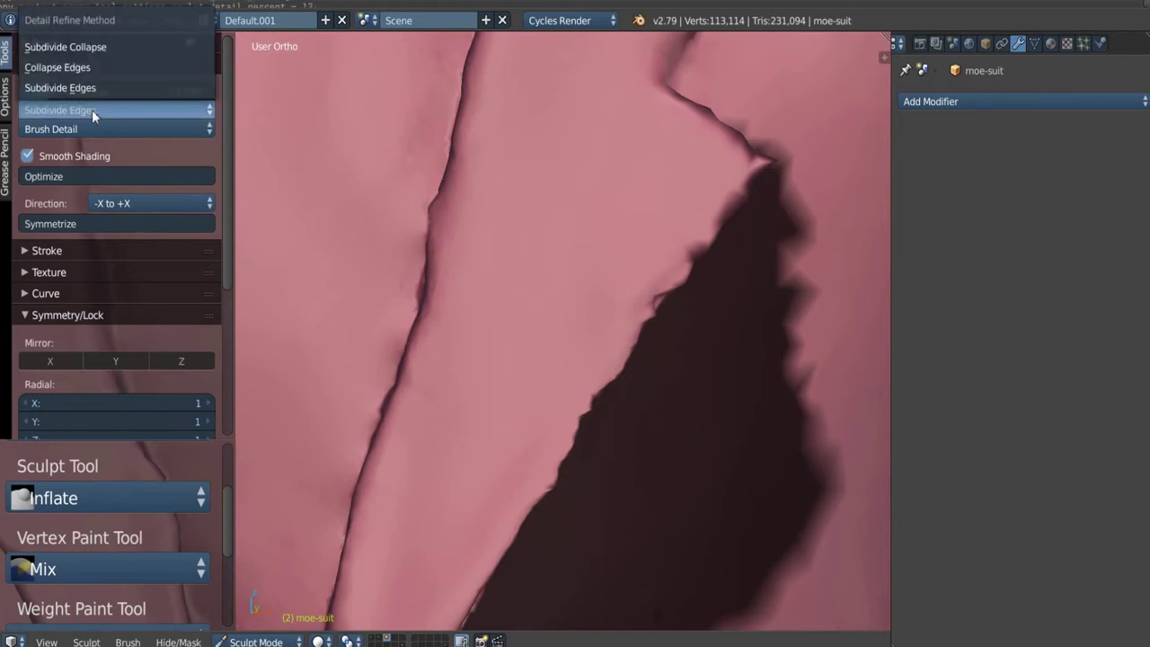
left_click(86, 48)
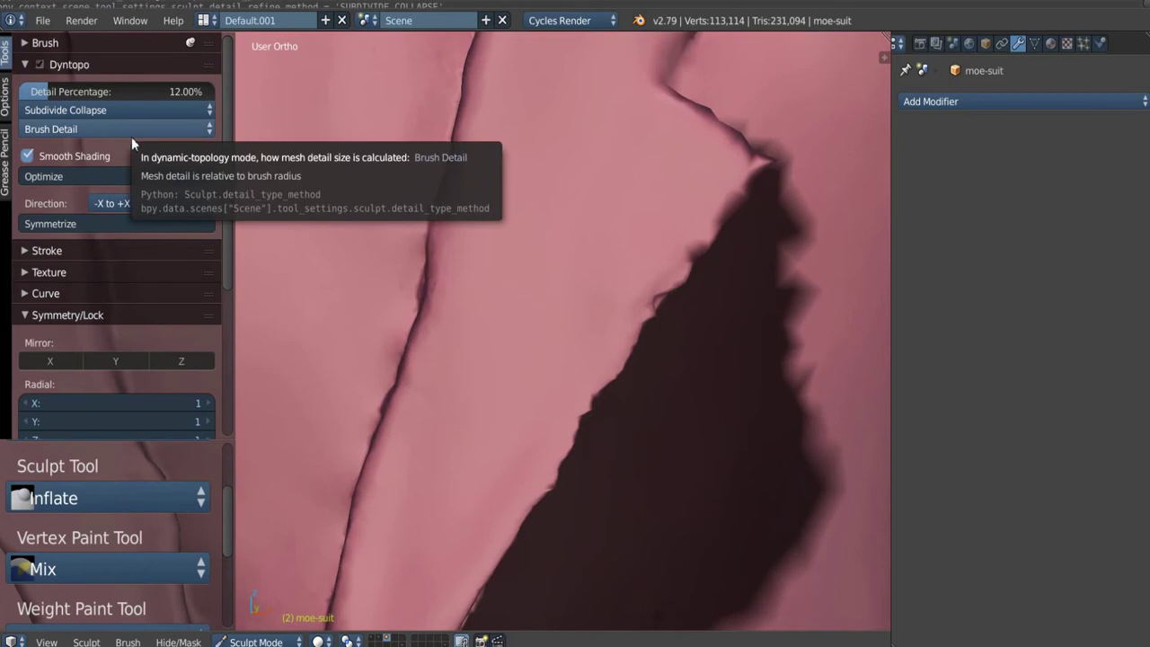
Step: Compare smooth and flat shading on the suit, leaving Smooth Shading turned off
left_click(27, 156)
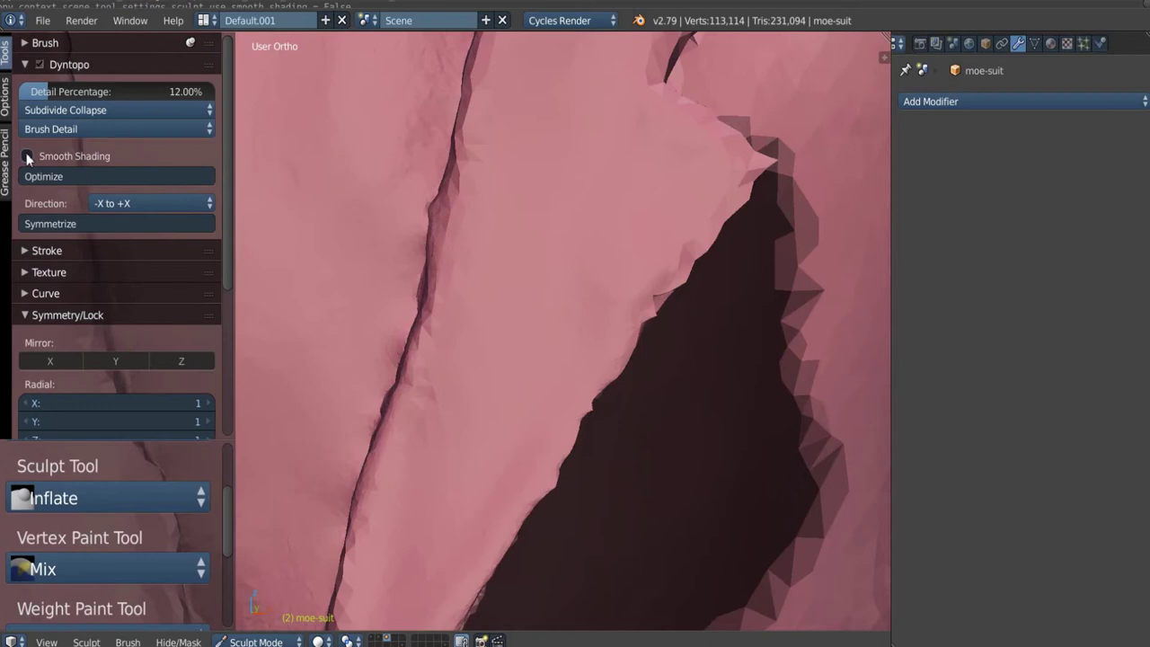
mouse_move(649, 251)
middle_mouse_down()
mouse_move(562, 215)
mouse_move(642, 240)
mouse_move(560, 249)
mouse_move(530, 225)
mouse_move(644, 241)
mouse_move(623, 246)
mouse_move(661, 288)
mouse_move(696, 278)
mouse_move(720, 321)
mouse_move(624, 234)
middle_mouse_up()
scroll(641, 272, "up", 4)
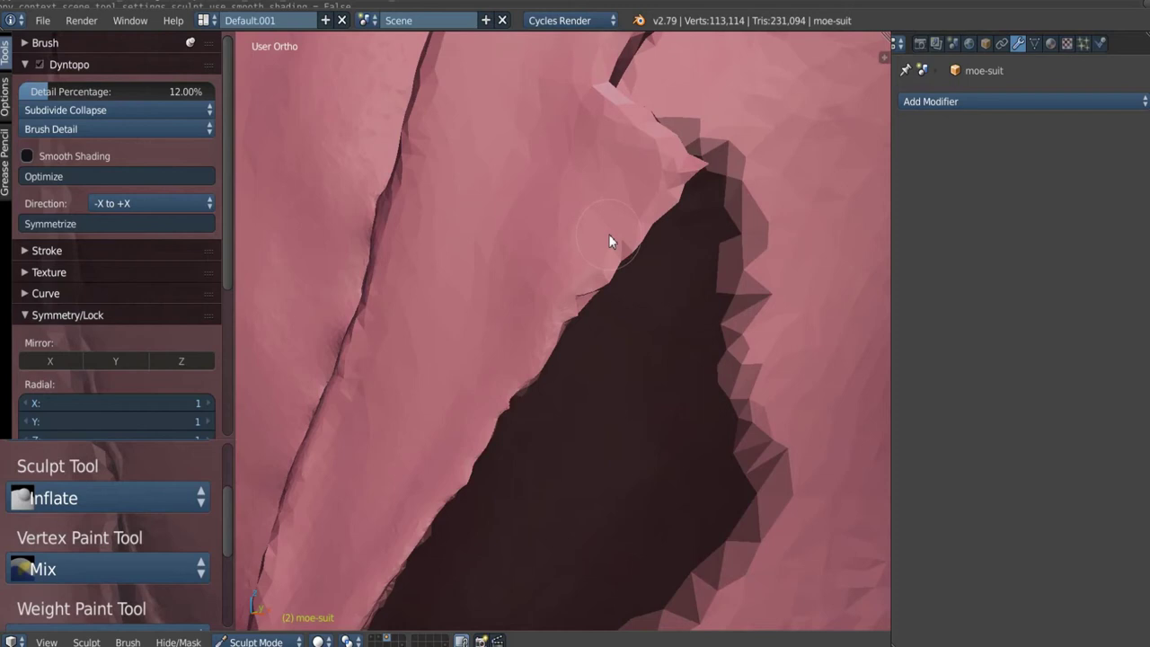
left_click(27, 157)
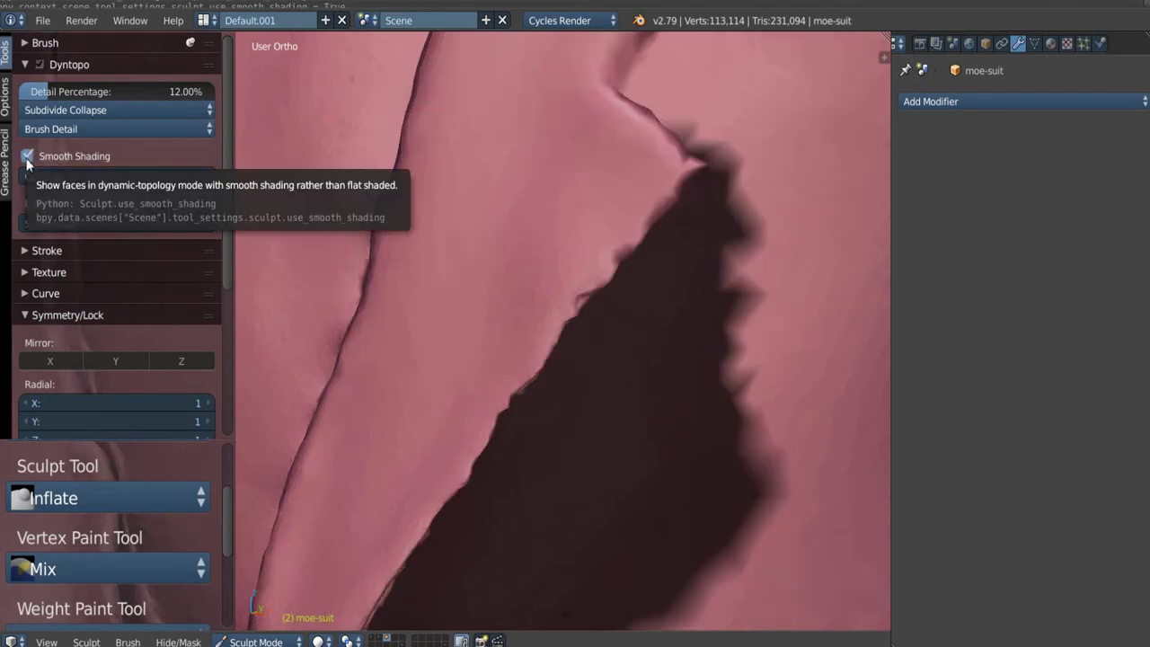
left_click(27, 157)
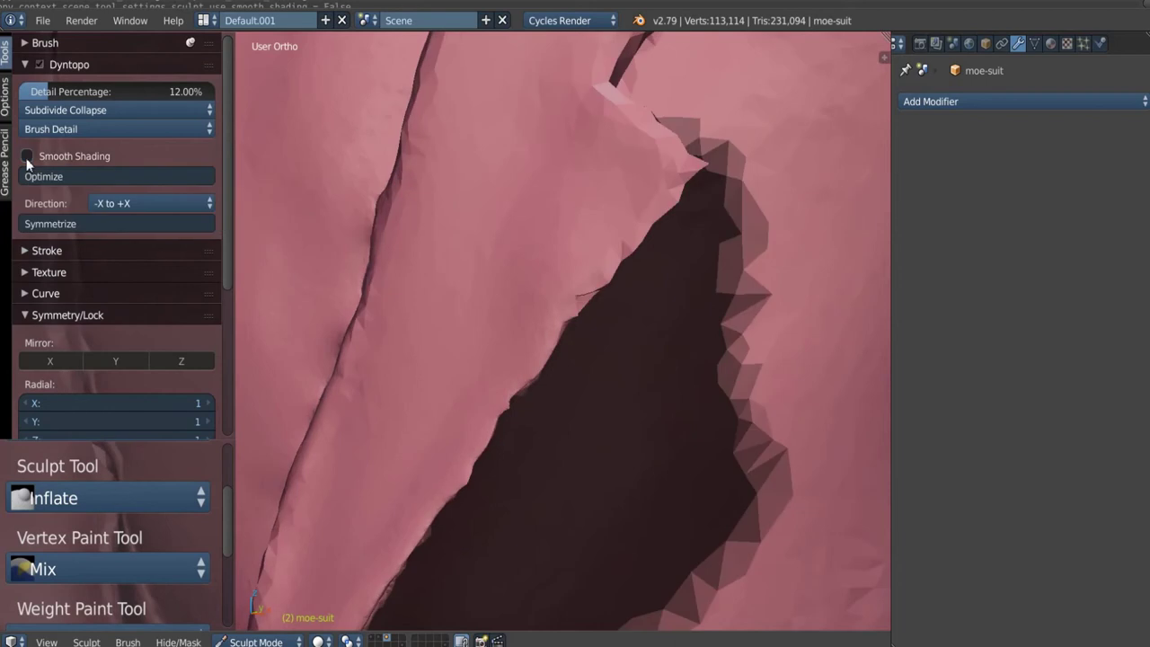
scroll(566, 286, "up", 4)
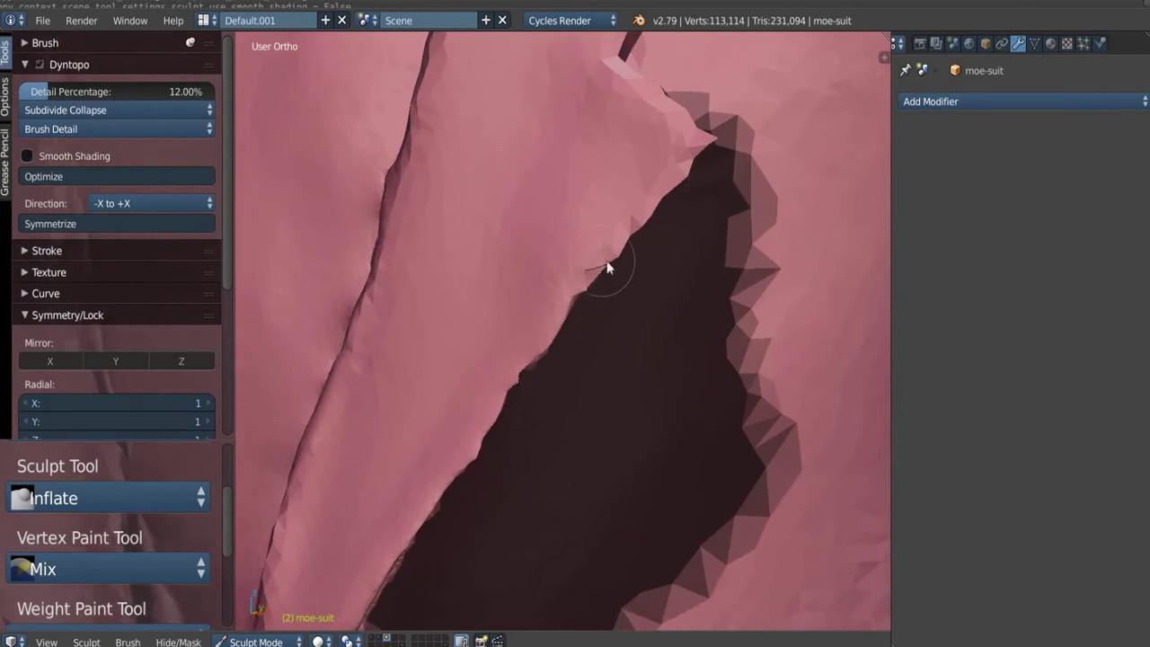
Step: Inflate the jagged lapel edge beside the mask, a short way below the lapel's tip
mouse_move(608, 243)
middle_mouse_down()
mouse_move(580, 258)
mouse_move(615, 237)
middle_mouse_up()
scroll(584, 255, "up", 1)
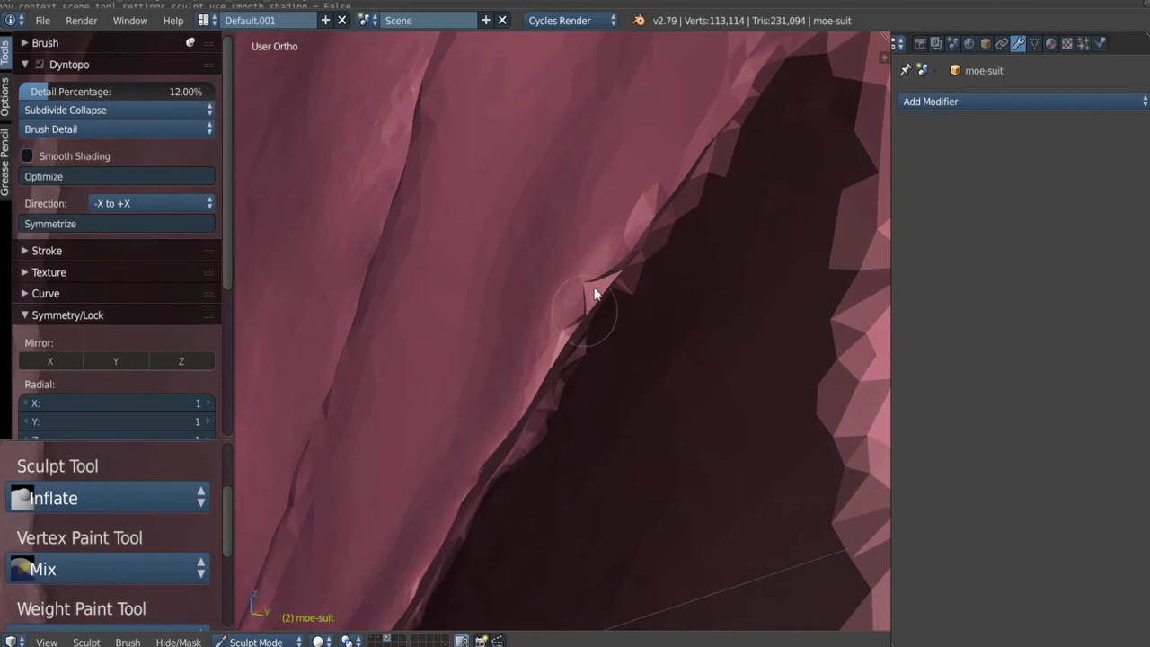
mouse_move(583, 315)
left_mouse_down()
mouse_move(597, 286)
mouse_move(561, 349)
mouse_move(610, 258)
mouse_move(557, 347)
left_mouse_up()
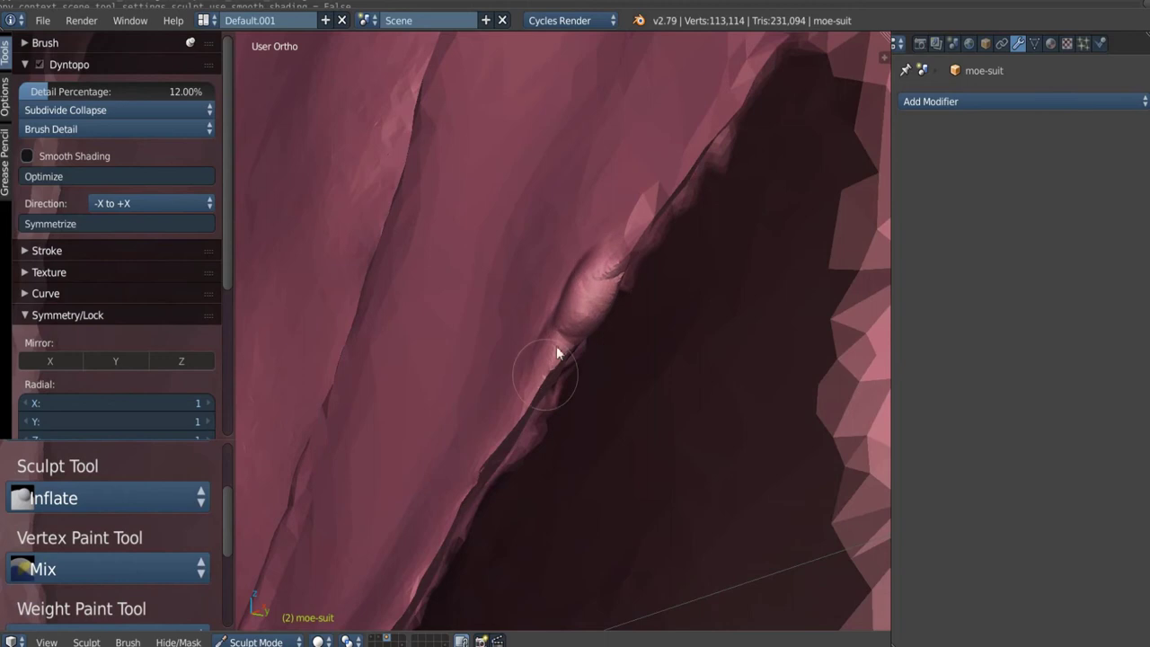
mouse_move(559, 346)
middle_mouse_down()
mouse_move(669, 346)
mouse_move(590, 334)
middle_mouse_up()
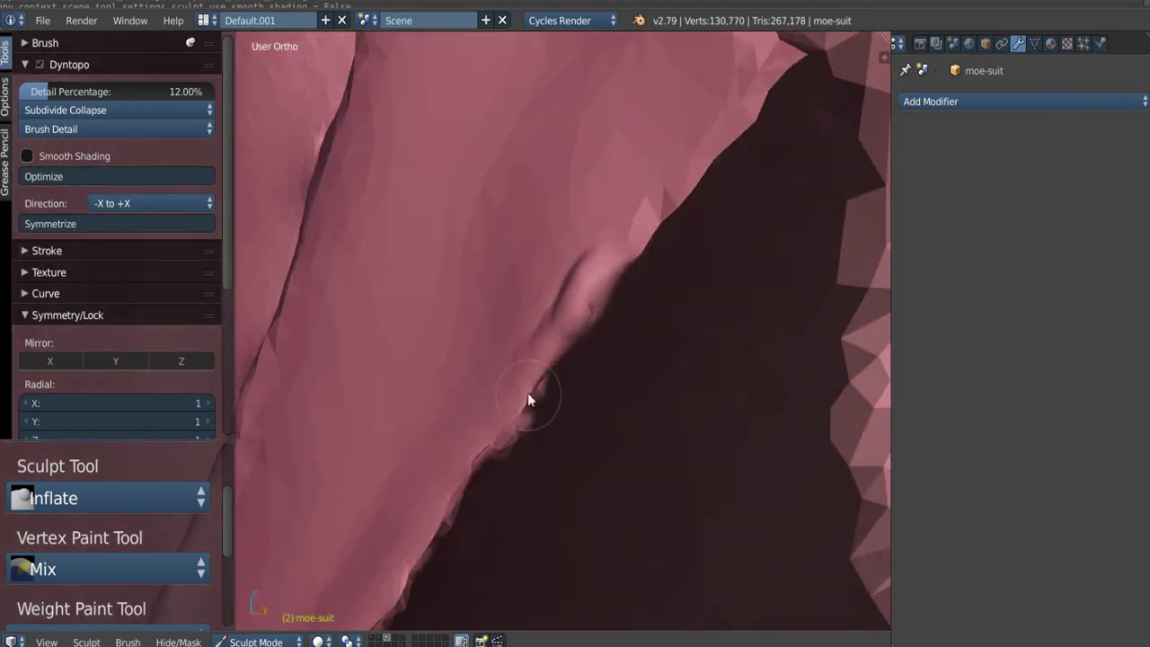
mouse_move(527, 398)
middle_mouse_down()
mouse_move(619, 367)
mouse_move(513, 346)
mouse_move(594, 287)
mouse_move(568, 351)
middle_mouse_up()
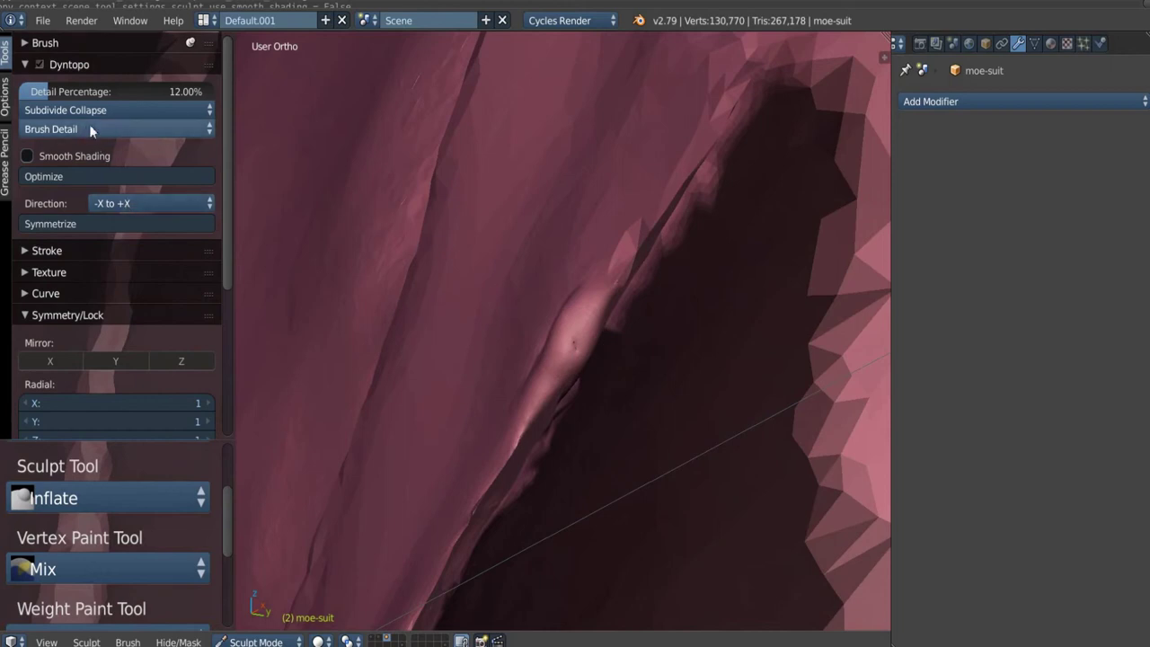
Step: Enlarge the Inflate brush to an 80 px radius and thicken the lapel edge up to its tip
left_click(25, 67)
left_click(47, 43)
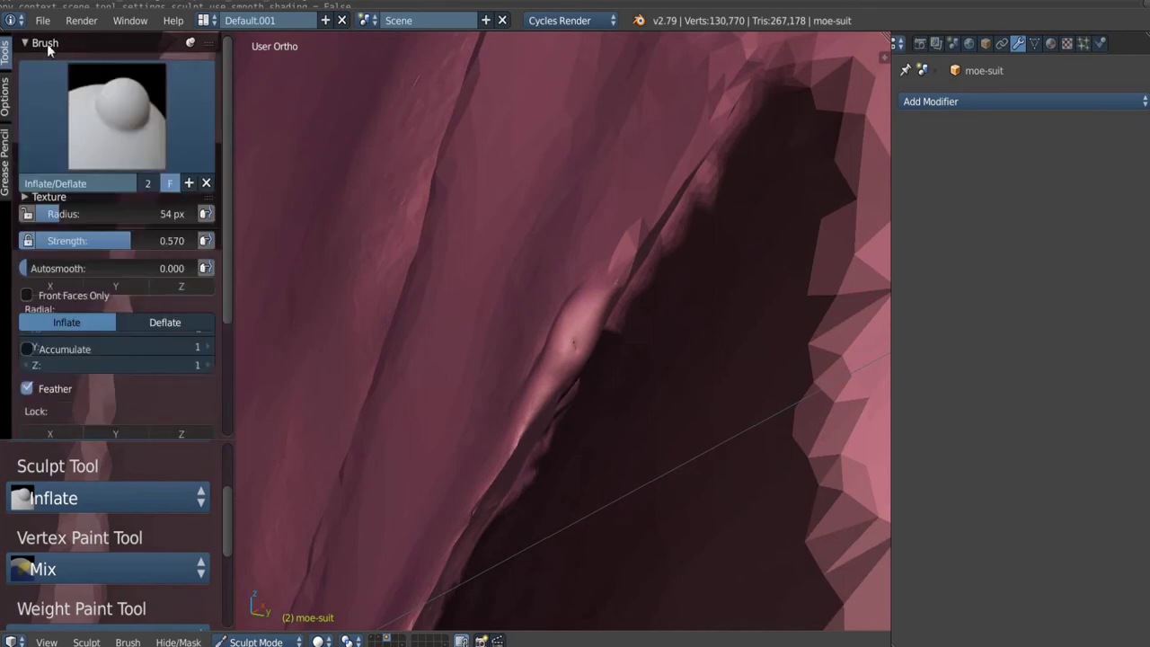
mouse_move(599, 246)
middle_mouse_down()
mouse_move(611, 236)
mouse_move(673, 254)
mouse_move(592, 271)
middle_mouse_up()
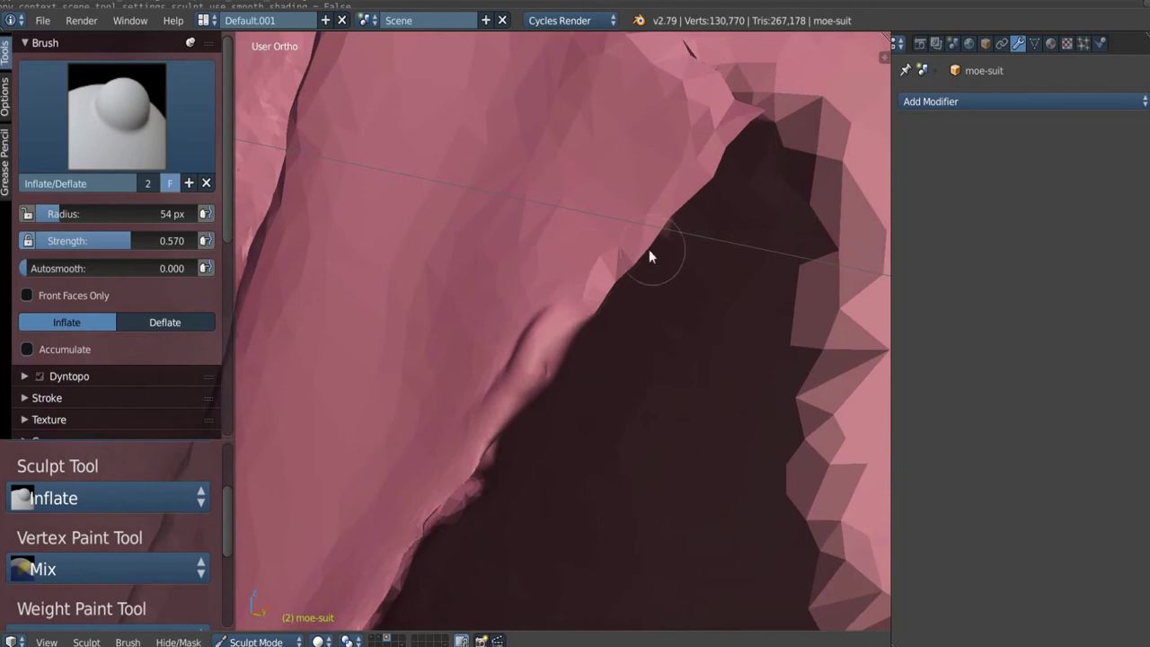
mouse_move(649, 248)
middle_mouse_down()
mouse_move(575, 260)
mouse_move(550, 301)
middle_mouse_up()
key("f")
left_click(625, 261)
mouse_move(546, 294)
left_mouse_down()
mouse_move(569, 268)
mouse_move(537, 311)
mouse_move(602, 221)
mouse_move(536, 319)
mouse_move(683, 153)
left_mouse_up()
Step: Smooth the thickened upper lapel edge, adding small inflate strokes and softening the bulge around its tip
middle_click_drag(683, 154, 580, 244)
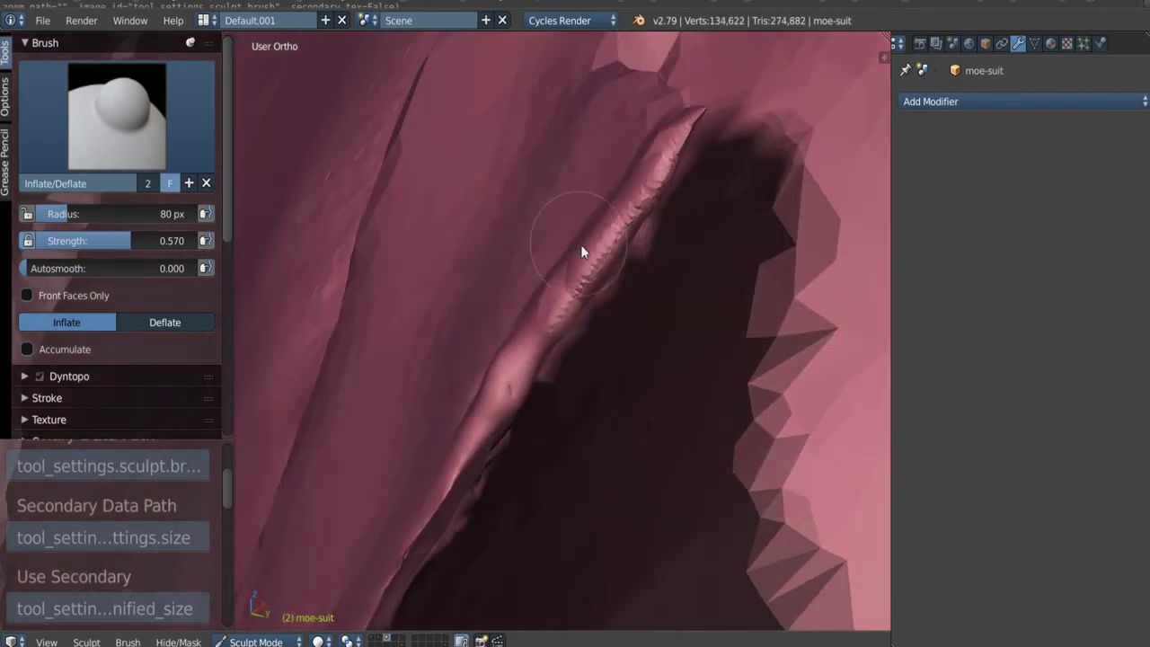
mouse_move(581, 245)
left_mouse_down("shift")
mouse_move(588, 271)
mouse_move(543, 346)
left_mouse_up("shift")
middle_click_drag(653, 177, 618, 227)
left_click_drag(618, 227, 597, 262)
mouse_move(597, 263)
left_mouse_down("shift")
mouse_move(620, 229)
mouse_move(589, 273)
left_mouse_up("shift")
mouse_move(584, 261)
middle_mouse_down()
mouse_move(664, 250)
mouse_move(643, 262)
mouse_move(638, 202)
mouse_move(611, 289)
mouse_move(620, 231)
mouse_move(603, 261)
middle_mouse_up()
mouse_move(603, 263)
left_mouse_down()
mouse_move(636, 141)
mouse_move(612, 299)
mouse_move(619, 268)
mouse_move(607, 275)
left_mouse_up()
middle_click_drag(608, 275, 640, 234)
mouse_move(640, 234)
left_mouse_down("shift")
mouse_move(633, 178)
mouse_move(635, 216)
left_mouse_up("shift")
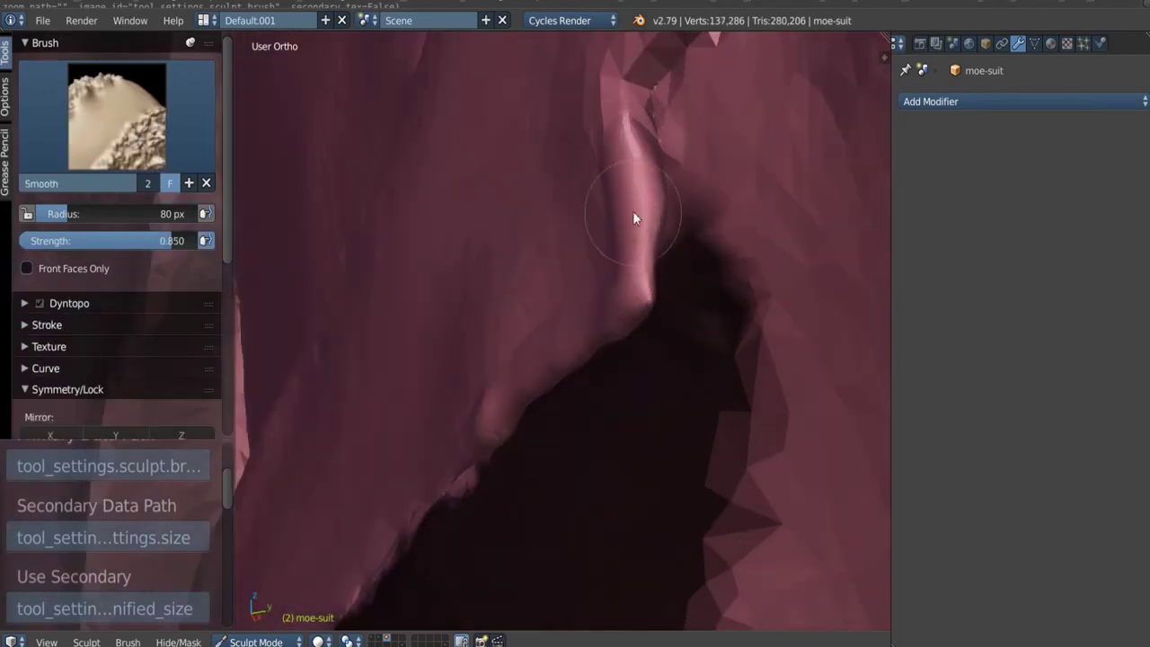
Step: Reshape the lapel's pointed tip and upper edge using the Grab brush at a 142 px radius
mouse_move(635, 216)
middle_mouse_down()
mouse_move(655, 257)
mouse_move(674, 164)
mouse_move(639, 250)
middle_mouse_up()
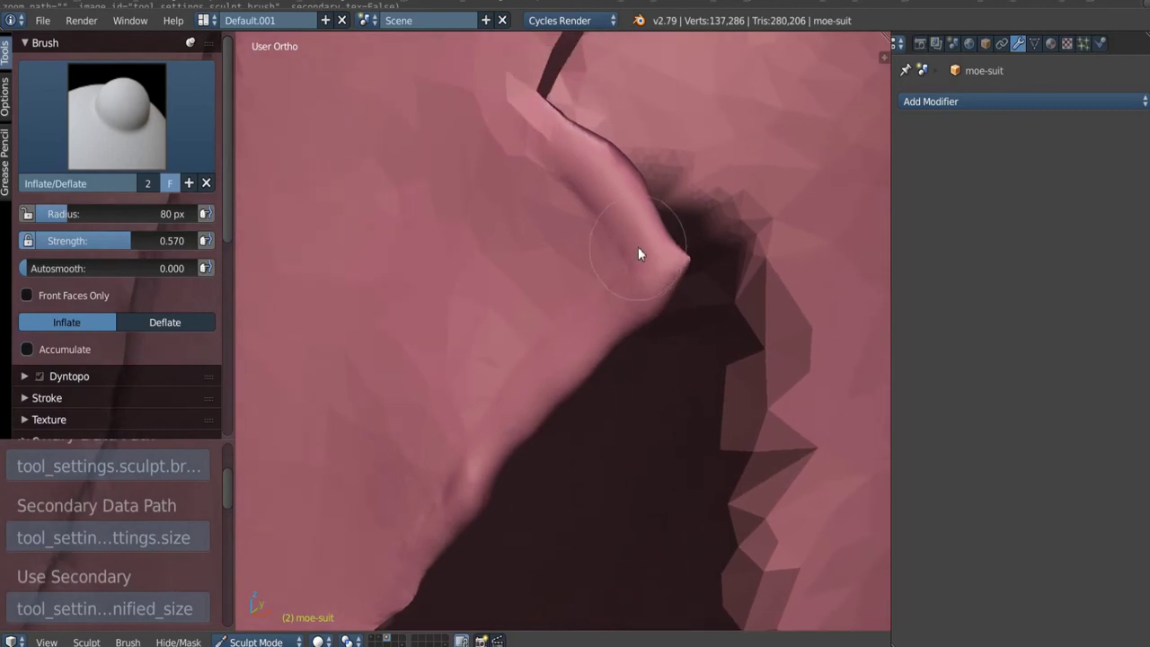
key("g")
key("f")
left_click(655, 245)
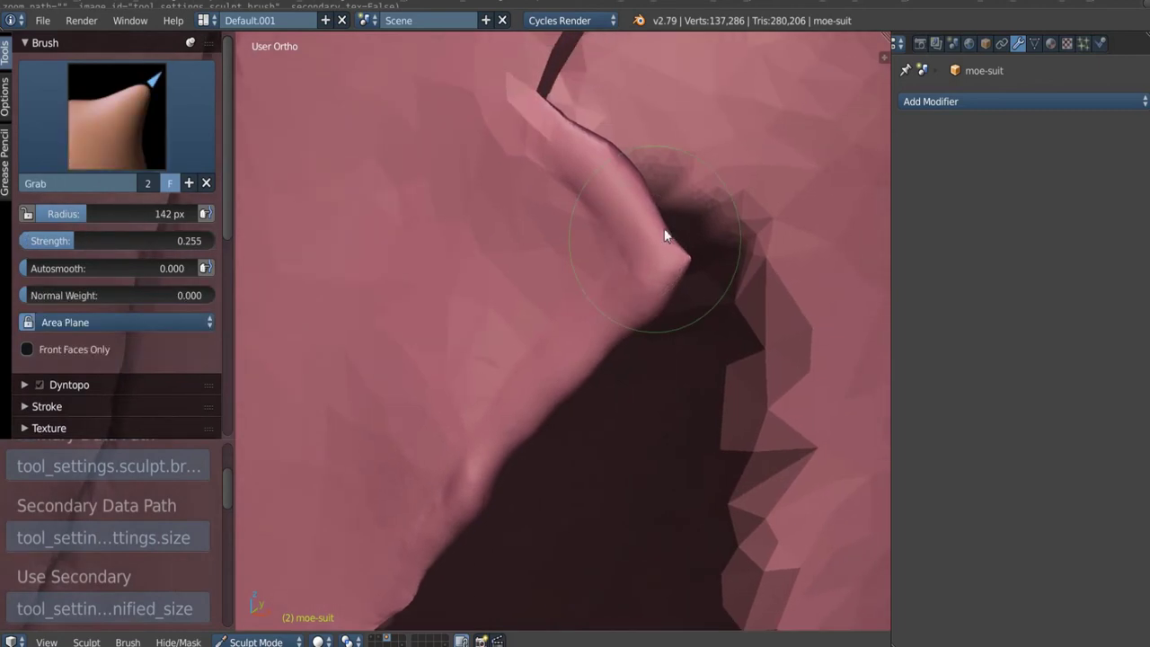
left_click_drag(665, 229, 679, 207)
left_click_drag(666, 229, 673, 212)
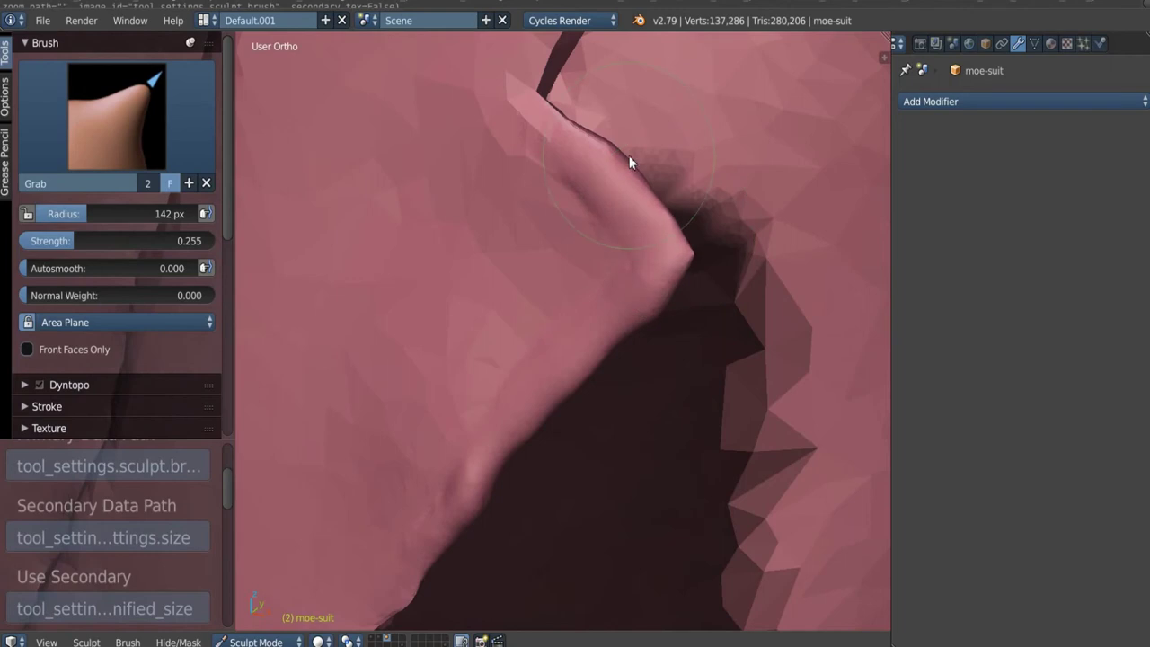
left_click_drag(629, 155, 619, 162)
Step: Build up the lapel's surface along its masked edge below the tip with a Clay Strips stroke
scroll(628, 231, "down", 4)
mouse_move(628, 231)
middle_mouse_down()
mouse_move(623, 253)
mouse_move(637, 232)
mouse_move(671, 225)
mouse_move(634, 291)
mouse_move(639, 243)
mouse_move(585, 239)
mouse_move(581, 273)
middle_mouse_up()
scroll(633, 234, "up", 4)
key("c")
left_click_drag(580, 273, 539, 392)
mouse_move(539, 393)
middle_mouse_down()
mouse_move(569, 242)
mouse_move(549, 244)
mouse_move(615, 264)
middle_mouse_up()
scroll(66, 260, "down", 5)
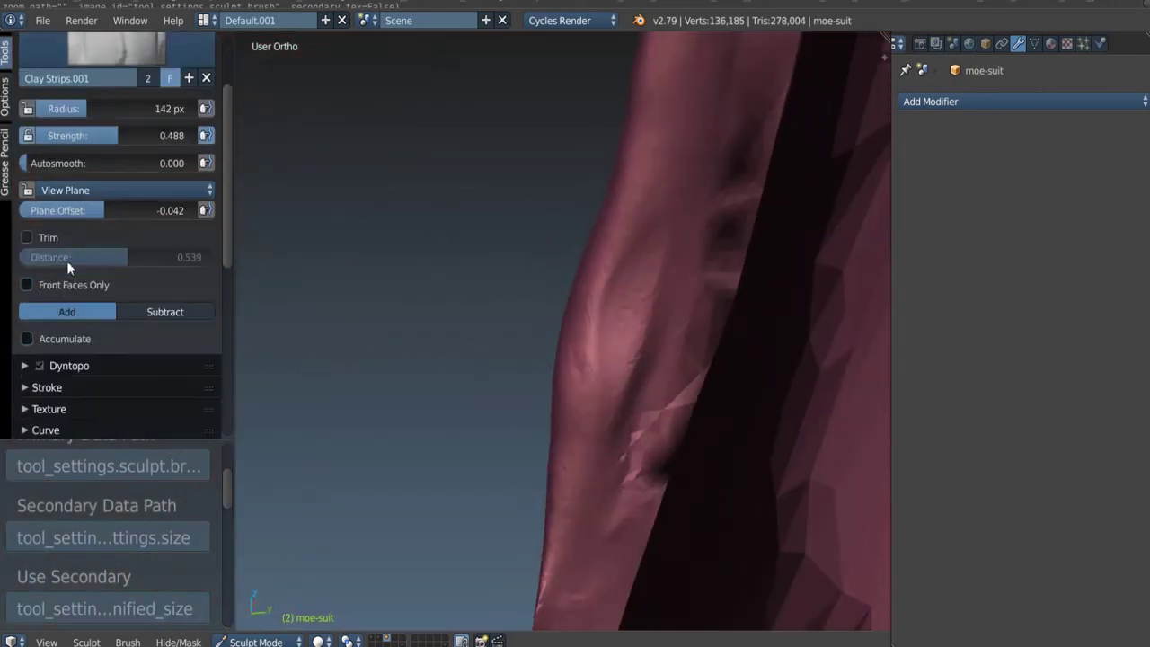
Step: Restrict the Clay Strips brush to front faces only and smooth the bulge along the lapel edge
left_click(27, 258)
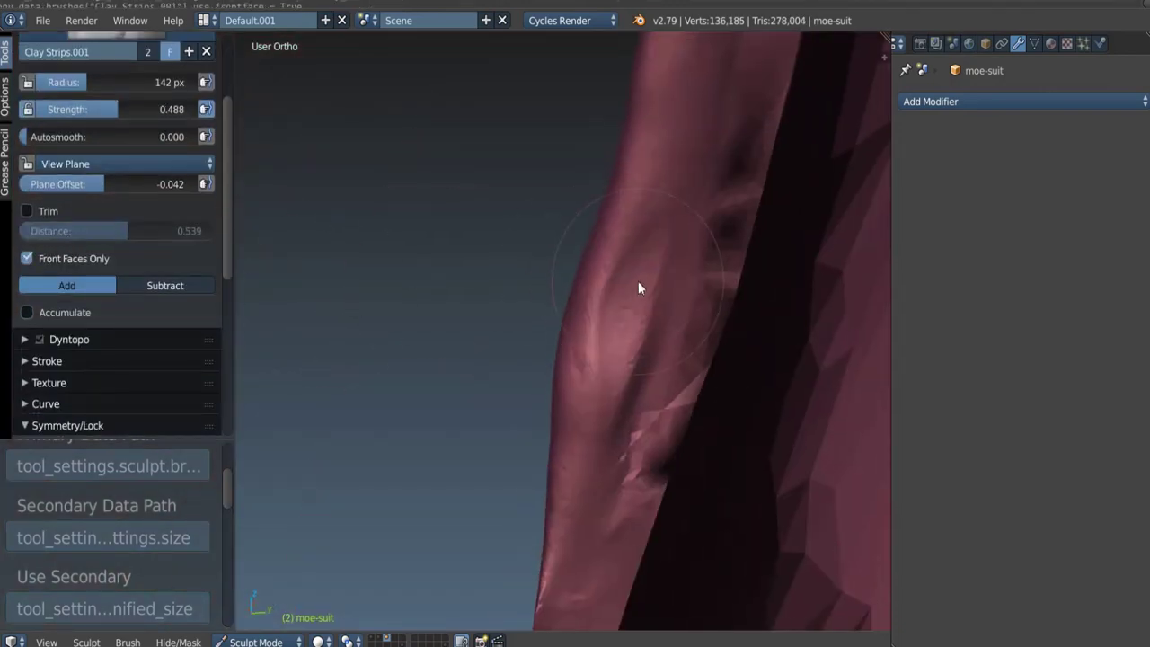
middle_click_drag(638, 280, 629, 224)
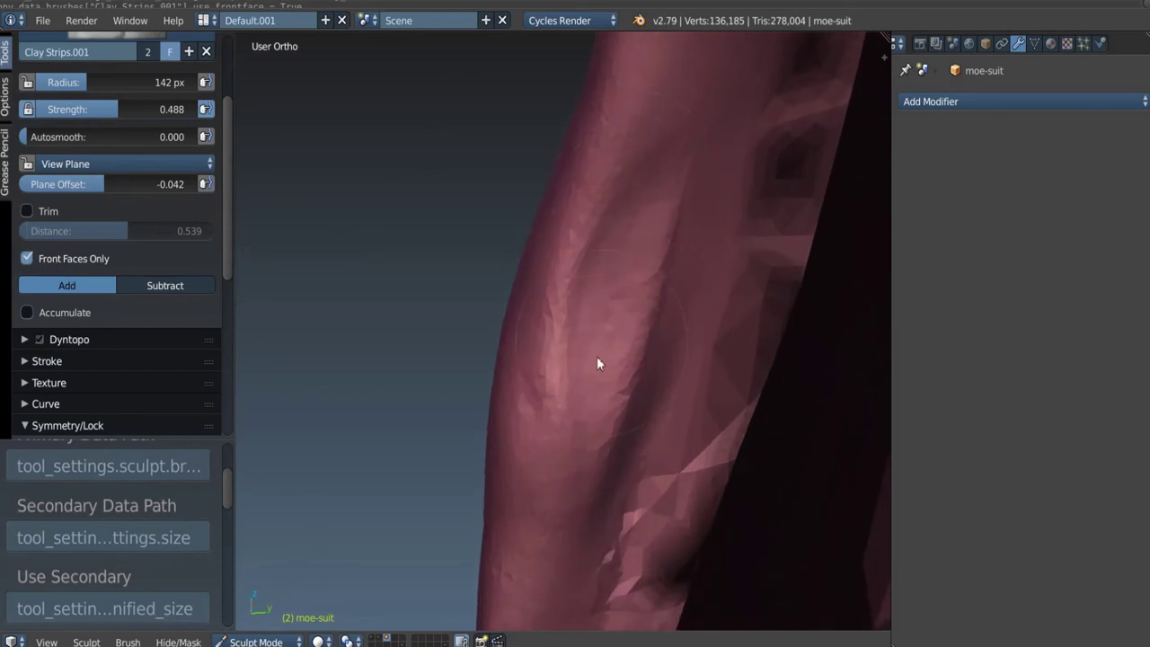
mouse_move(599, 326)
left_mouse_down("shift")
mouse_move(584, 391)
mouse_move(565, 410)
left_mouse_up("shift")
mouse_move(564, 410)
middle_mouse_down()
mouse_move(623, 339)
mouse_move(566, 278)
mouse_move(587, 303)
mouse_move(545, 311)
middle_mouse_up()
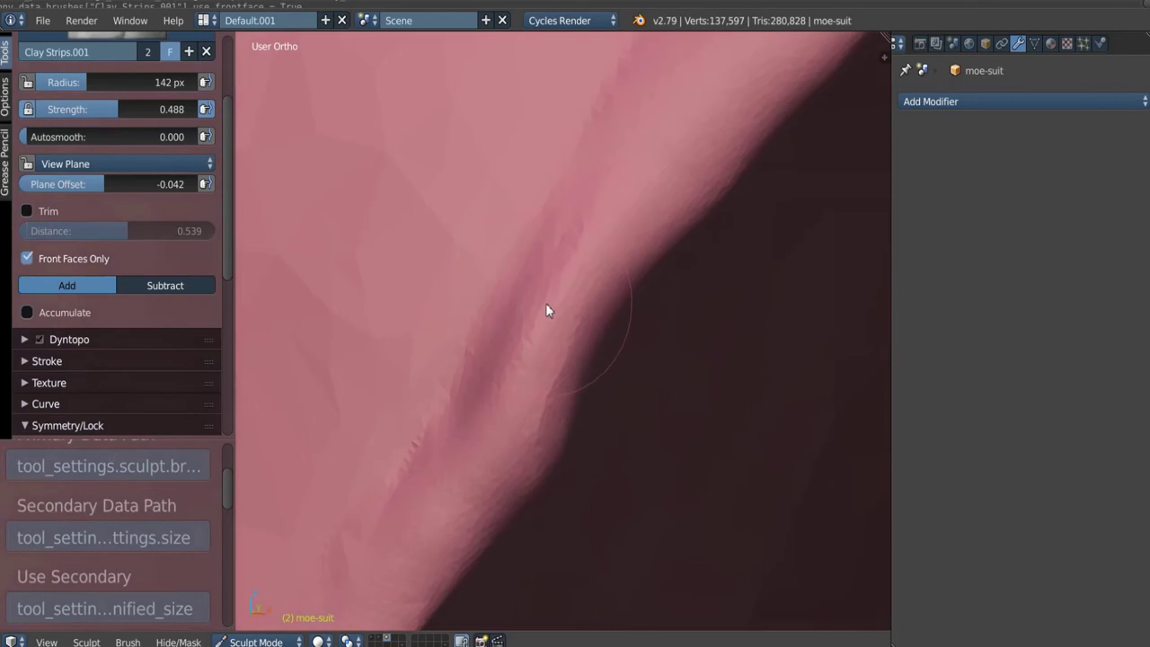
Step: Lower the Smooth brush's strength to 0.335
key("s")
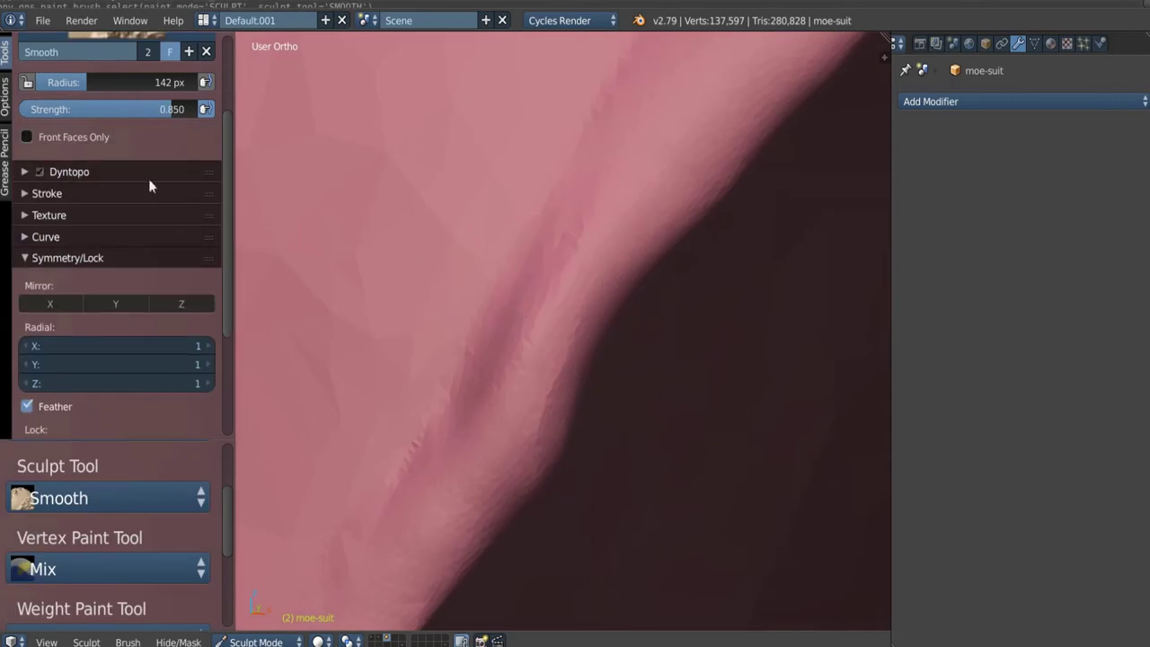
scroll(143, 178, "up", 5)
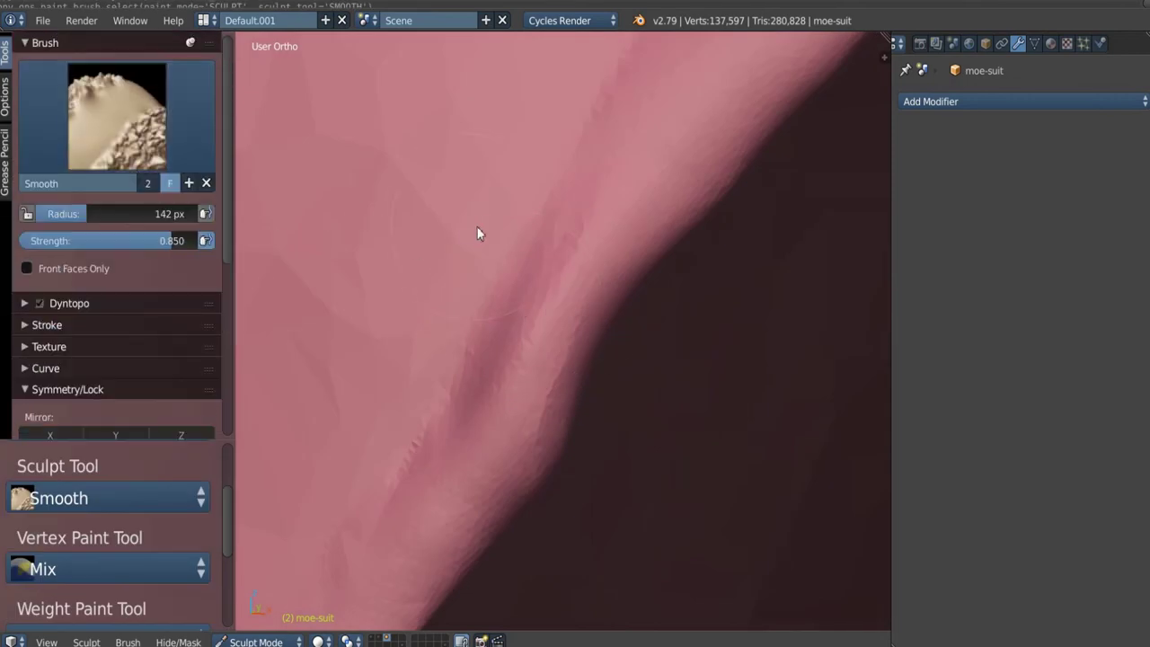
key("shift+f")
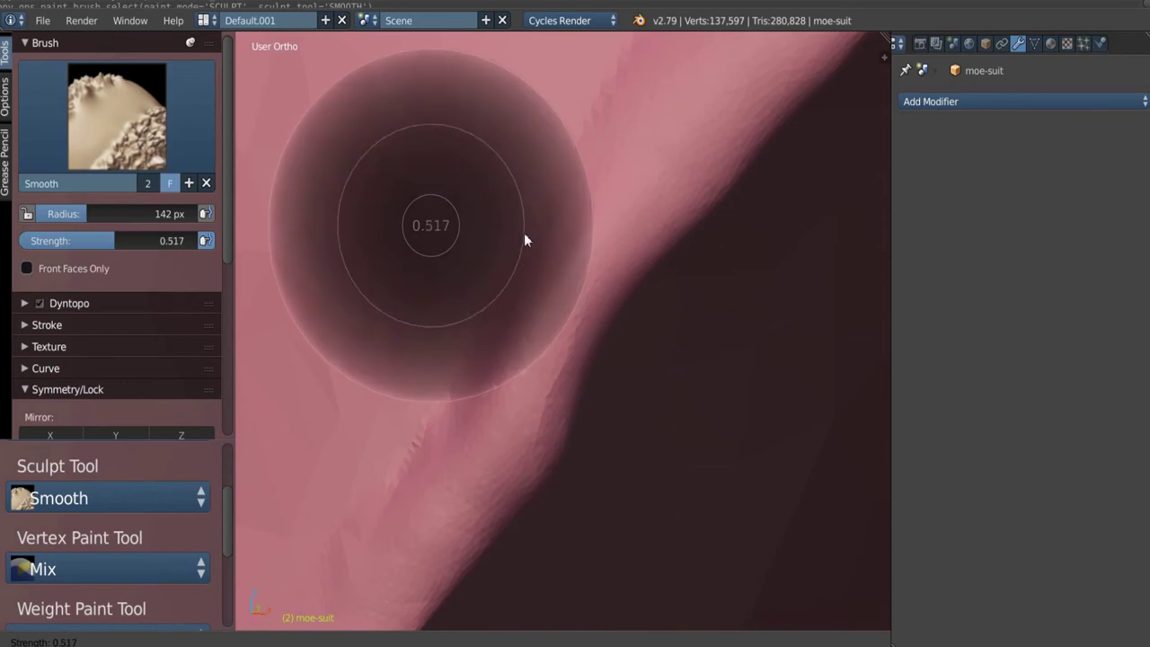
left_click(548, 239)
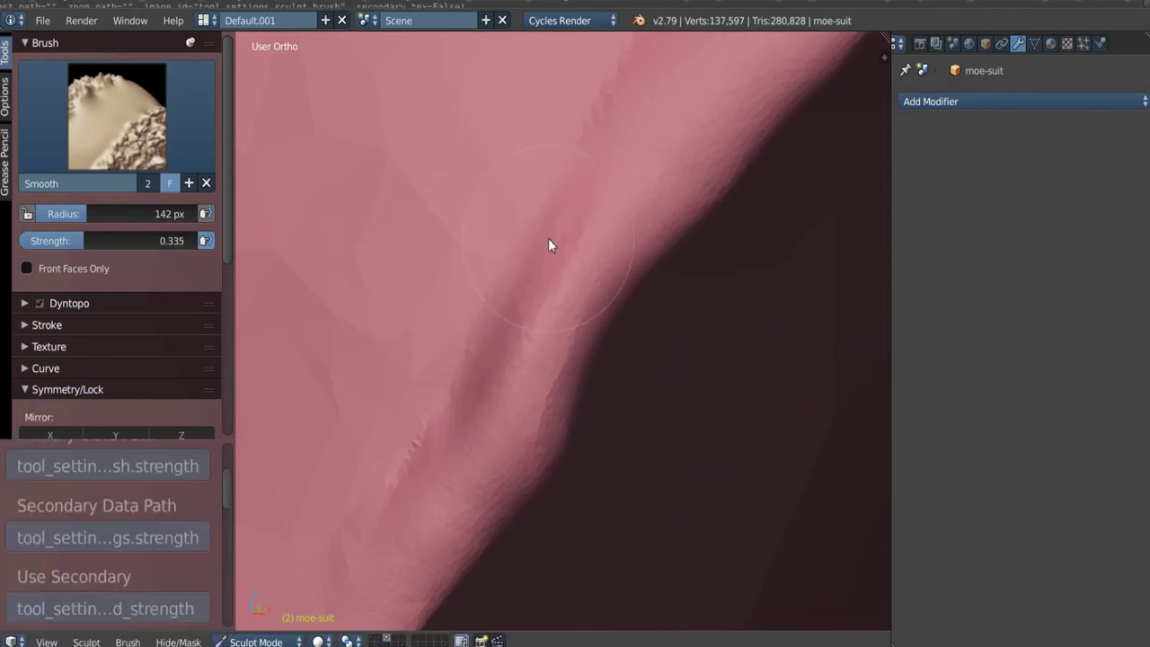
Step: Enlarge the Grab brush to a 210 px radius and pull out the dent in the lapel's contour
key("g")
key("f")
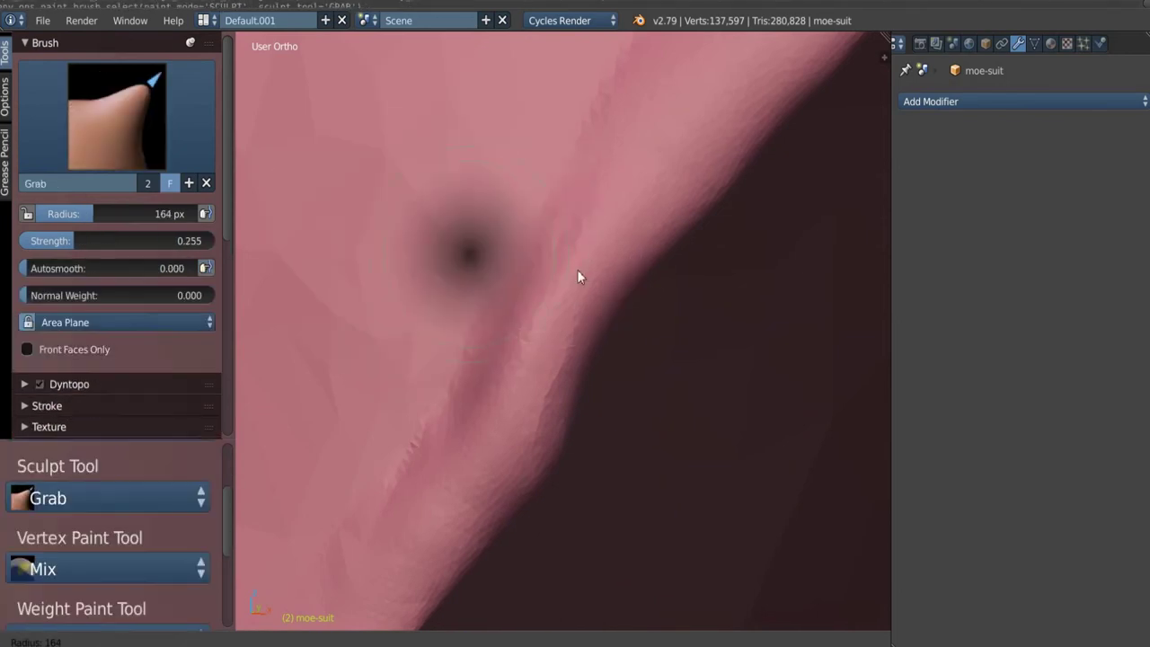
left_click(583, 291)
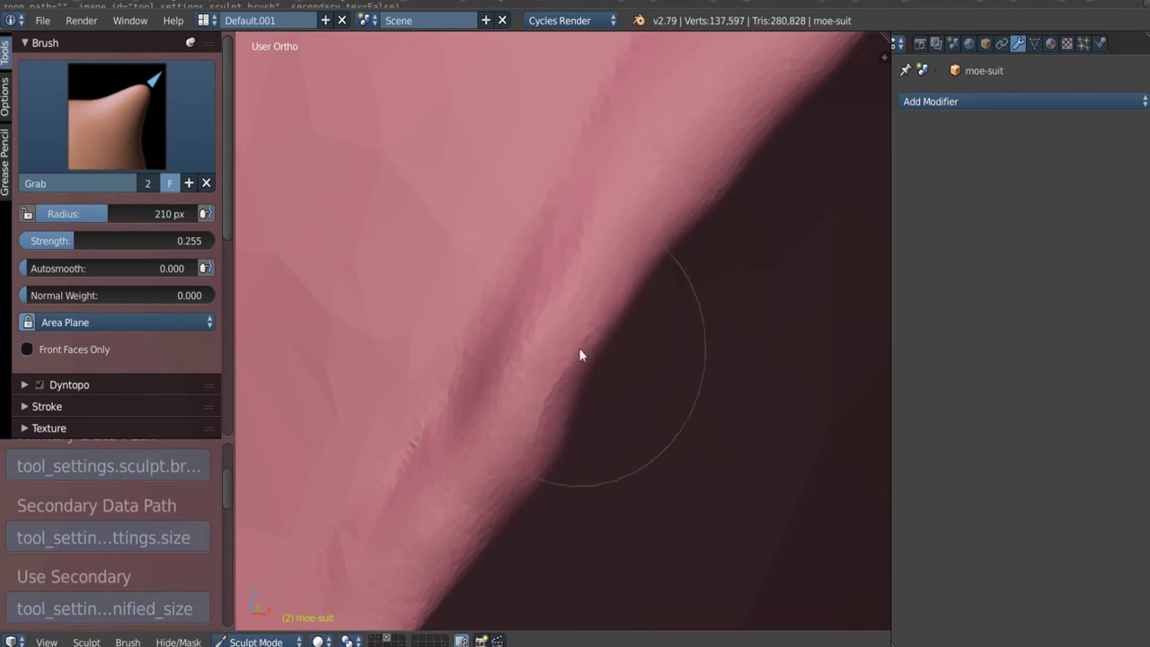
scroll(128, 311, "down", 10)
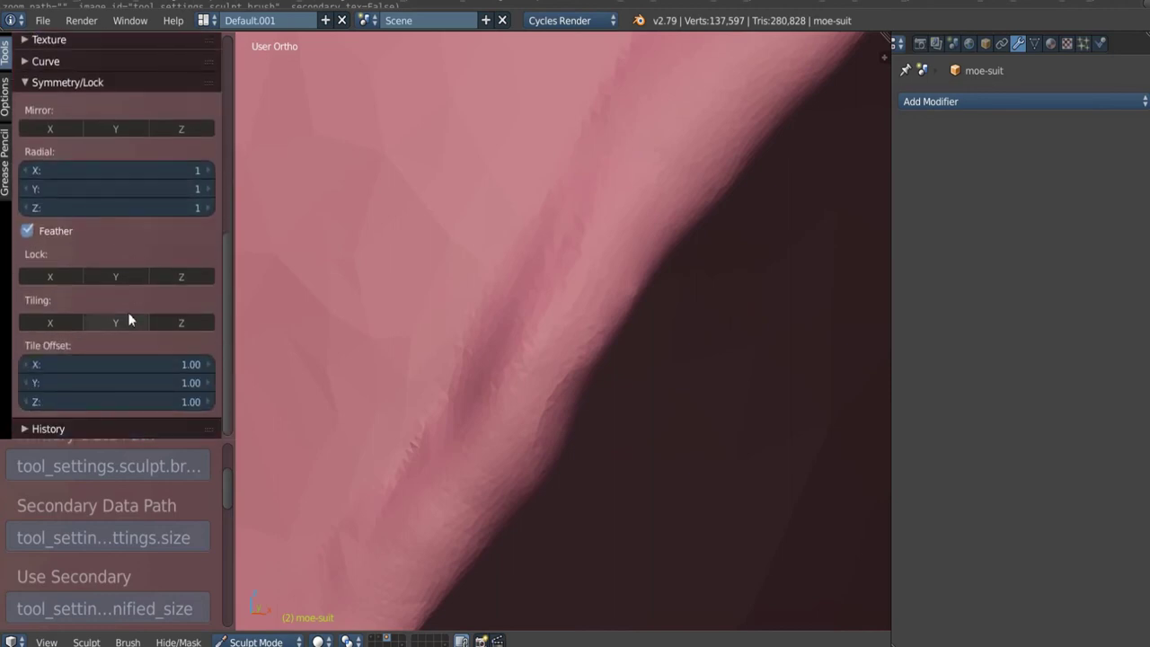
Step: Even out the lapel's contour below the tip with small Grab brush strokes
mouse_move(489, 306)
middle_mouse_down()
mouse_move(578, 336)
mouse_move(614, 286)
mouse_move(624, 293)
mouse_move(645, 226)
middle_mouse_up()
scroll(567, 330, "down", 4)
scroll(584, 329, "up", 1)
scroll(593, 312, "down", 1)
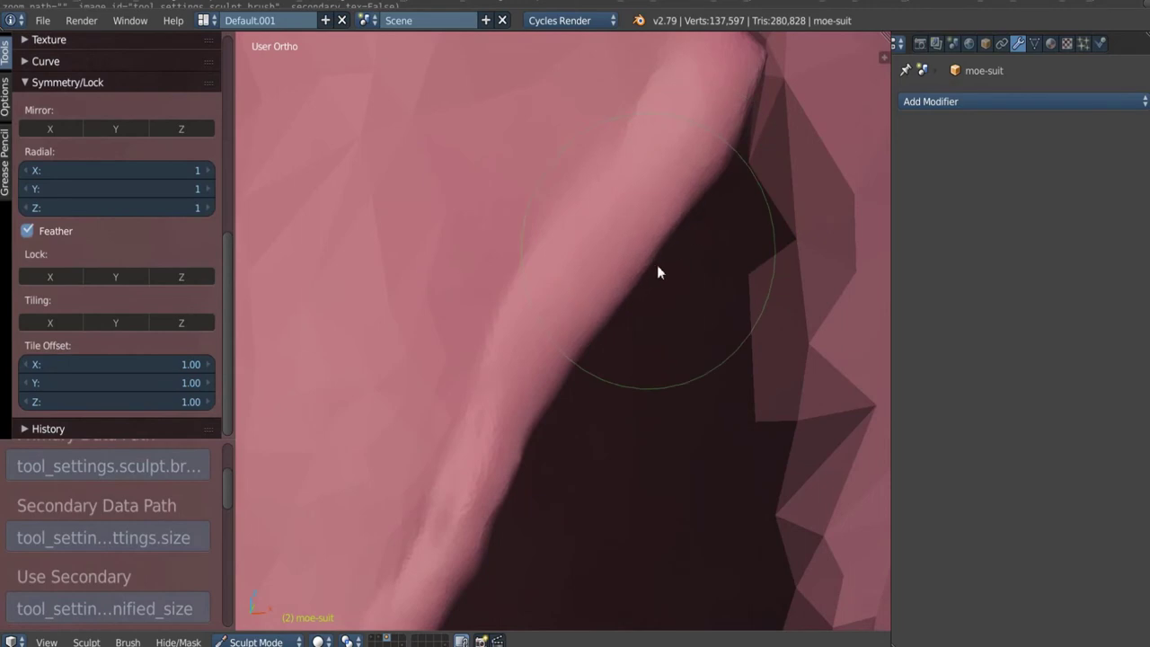
middle_click_drag(580, 352, 608, 205, "shift")
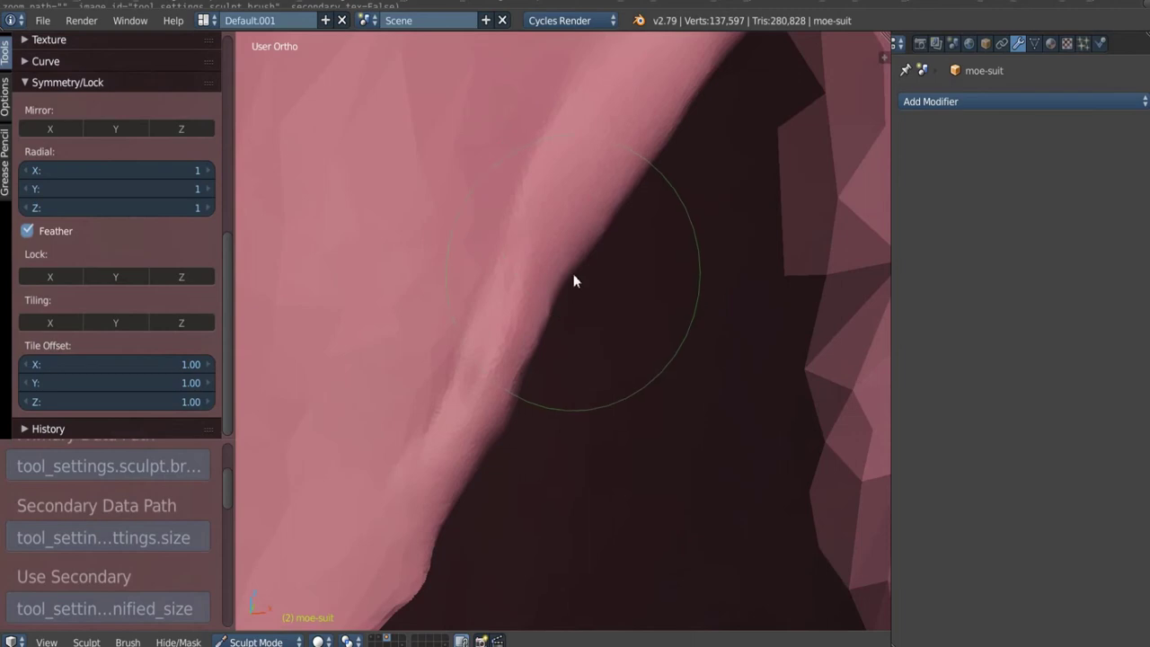
left_click_drag(559, 286, 571, 300)
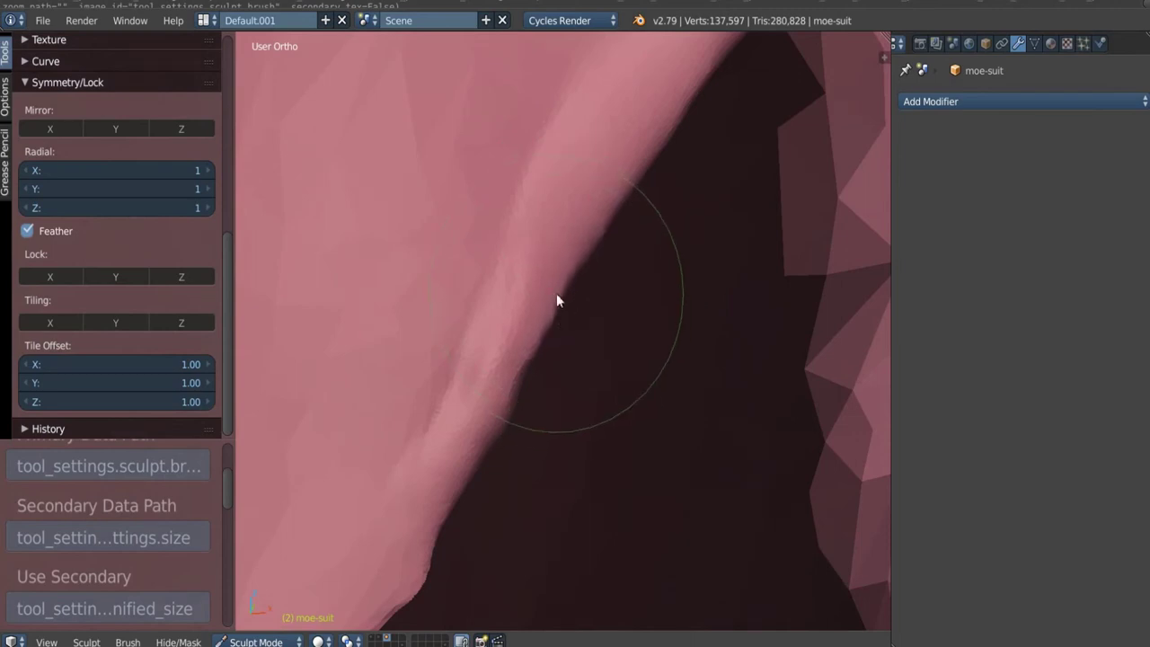
mouse_move(581, 290)
middle_mouse_down()
mouse_move(555, 273)
mouse_move(547, 239)
mouse_move(527, 279)
mouse_move(542, 231)
mouse_move(558, 226)
mouse_move(495, 203)
mouse_move(580, 226)
mouse_move(579, 251)
mouse_move(569, 219)
mouse_move(580, 211)
middle_mouse_up()
Step: Thicken the lapel's thin side edge with a smaller Inflate brush, working from its middle upward
key("i")
key("f")
left_click(485, 226)
mouse_move(581, 210)
left_mouse_down()
mouse_move(590, 219)
mouse_move(539, 310)
mouse_move(593, 191)
left_mouse_up()
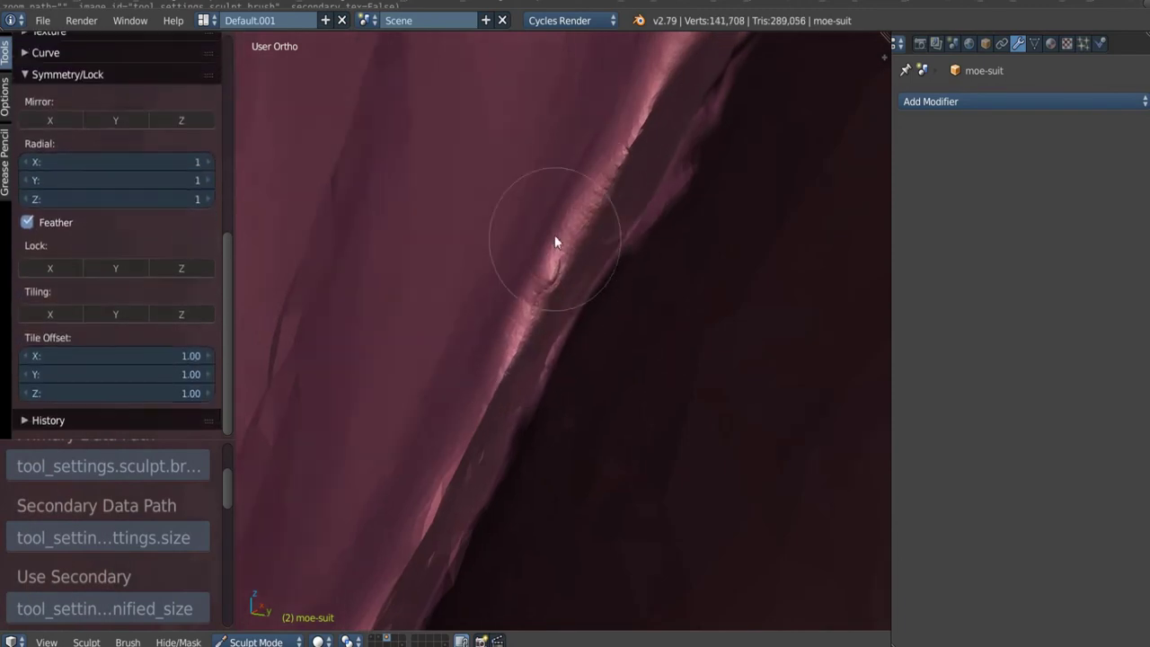
middle_click_drag(551, 239, 546, 257)
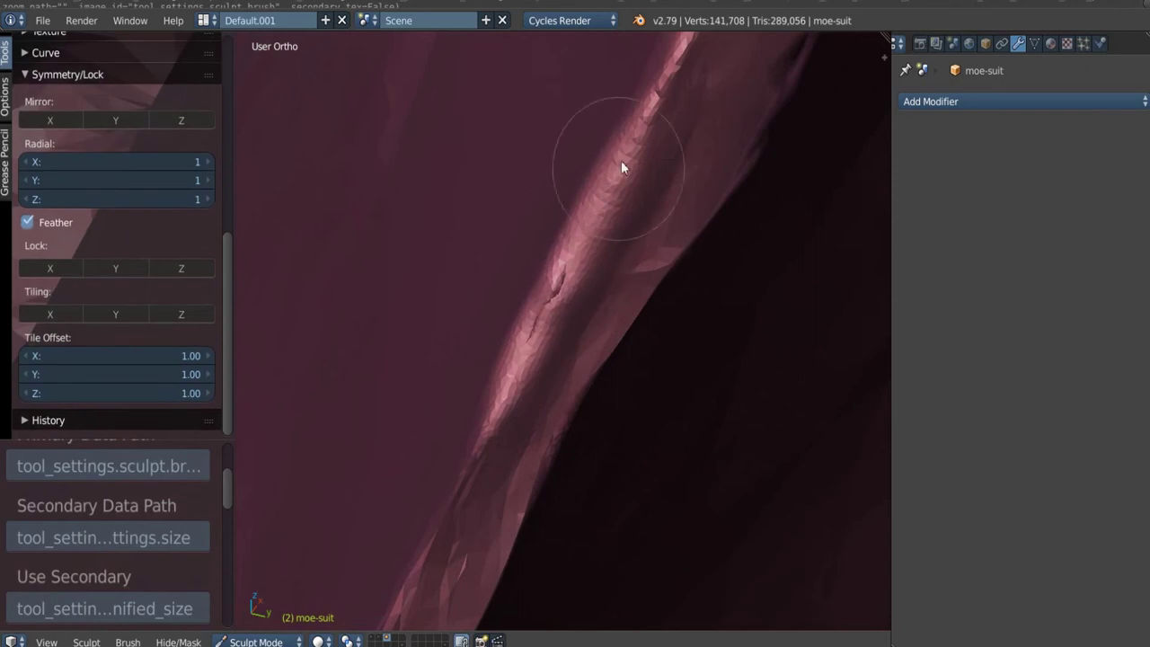
left_click_drag(621, 160, 657, 104)
middle_click_drag(657, 103, 585, 254, "shift")
mouse_move(586, 254)
left_mouse_down()
mouse_move(631, 169)
mouse_move(635, 185)
left_mouse_up()
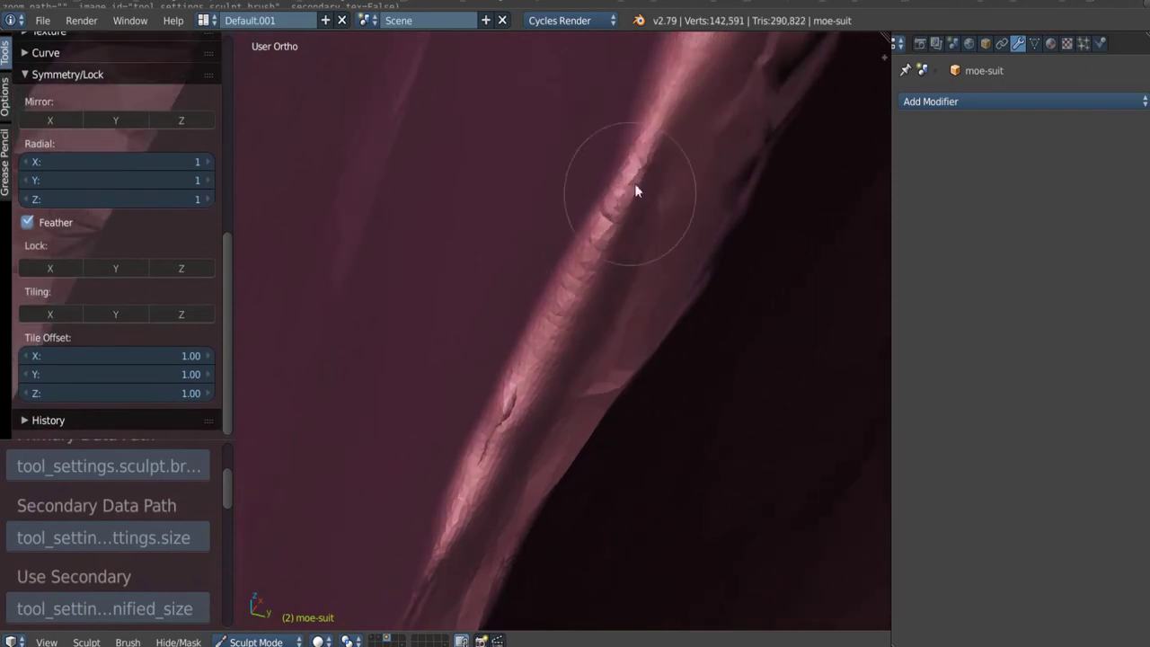
Step: Inflate the cracked stretch of the lapel's side edge and carry the thickening toward its upper end
middle_click_drag(565, 275, 615, 156, "shift")
left_click_drag(515, 372, 554, 289)
mouse_move(553, 290)
middle_mouse_down()
mouse_move(593, 257)
mouse_move(646, 167)
mouse_move(603, 264)
mouse_move(683, 301)
mouse_move(601, 264)
mouse_move(595, 272)
mouse_move(614, 288)
mouse_move(606, 239)
middle_mouse_up()
left_click_drag(610, 289, 701, 97)
Step: Extend the inflated thickness down the faceted lower part of the lapel's edge with long overlapping strokes
mouse_move(700, 97)
middle_mouse_down()
mouse_move(618, 271)
mouse_move(640, 217)
middle_mouse_up()
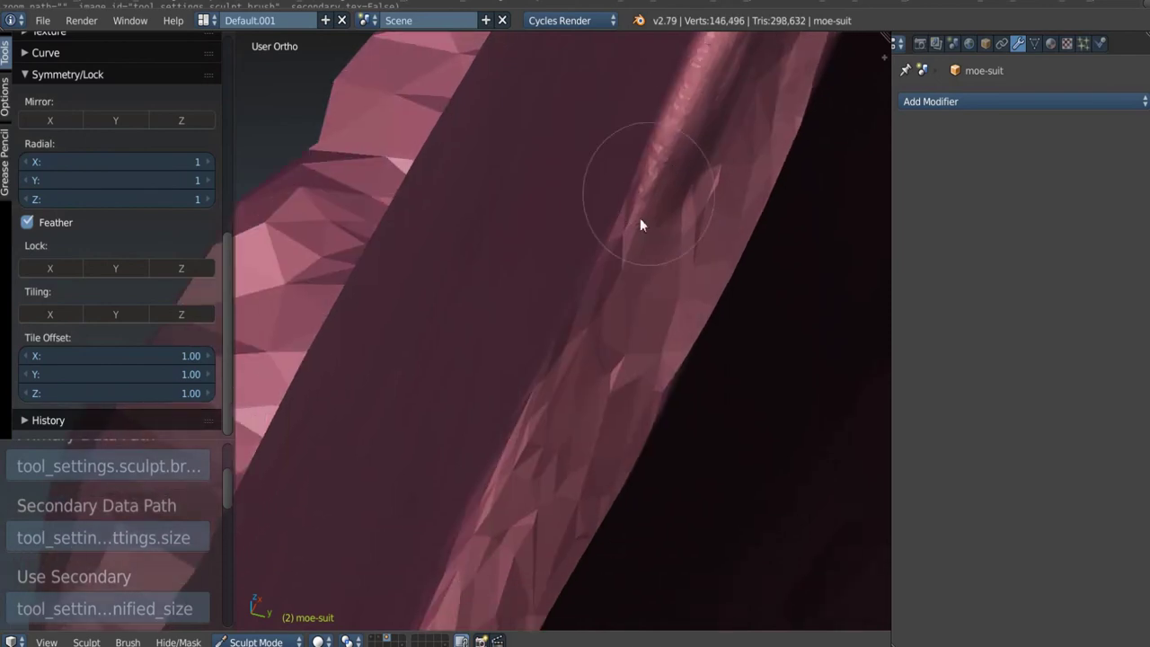
left_click_drag(639, 218, 586, 323)
mouse_move(587, 323)
middle_mouse_down()
mouse_move(614, 237)
mouse_move(650, 275)
mouse_move(617, 267)
mouse_move(644, 239)
mouse_move(625, 224)
middle_mouse_up()
mouse_move(626, 225)
left_mouse_down()
mouse_move(578, 315)
mouse_move(585, 297)
mouse_move(551, 321)
left_mouse_up()
middle_click_drag(549, 316, 625, 225)
left_click_drag(624, 224, 543, 395)
left_click_drag(652, 175, 498, 431)
middle_click_drag(498, 431, 621, 205)
mouse_move(621, 210)
left_mouse_down()
mouse_move(531, 403)
mouse_move(457, 480)
left_mouse_up()
mouse_move(456, 480)
middle_mouse_down()
mouse_move(521, 339)
mouse_move(606, 384)
mouse_move(585, 288)
mouse_move(555, 449)
mouse_move(611, 324)
mouse_move(601, 300)
mouse_move(605, 313)
middle_mouse_up()
Step: Switch to the Snake Hook brush and turn off its curve overlay
scroll(600, 302, "down", 7)
scroll(606, 295, "up", 3)
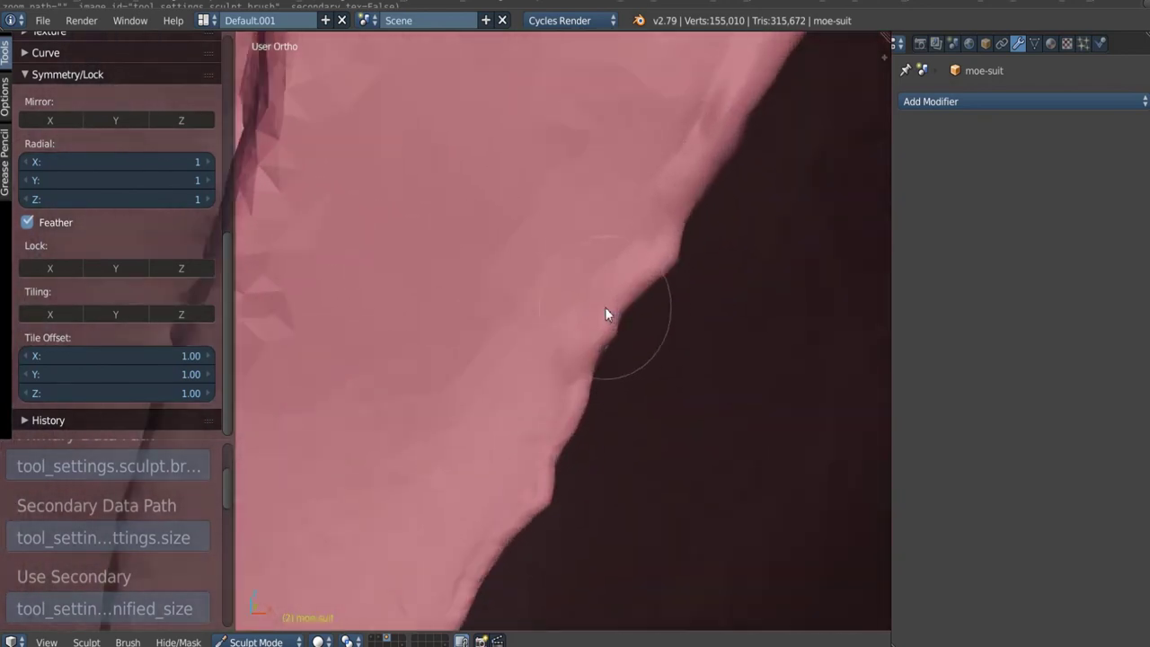
key("k")
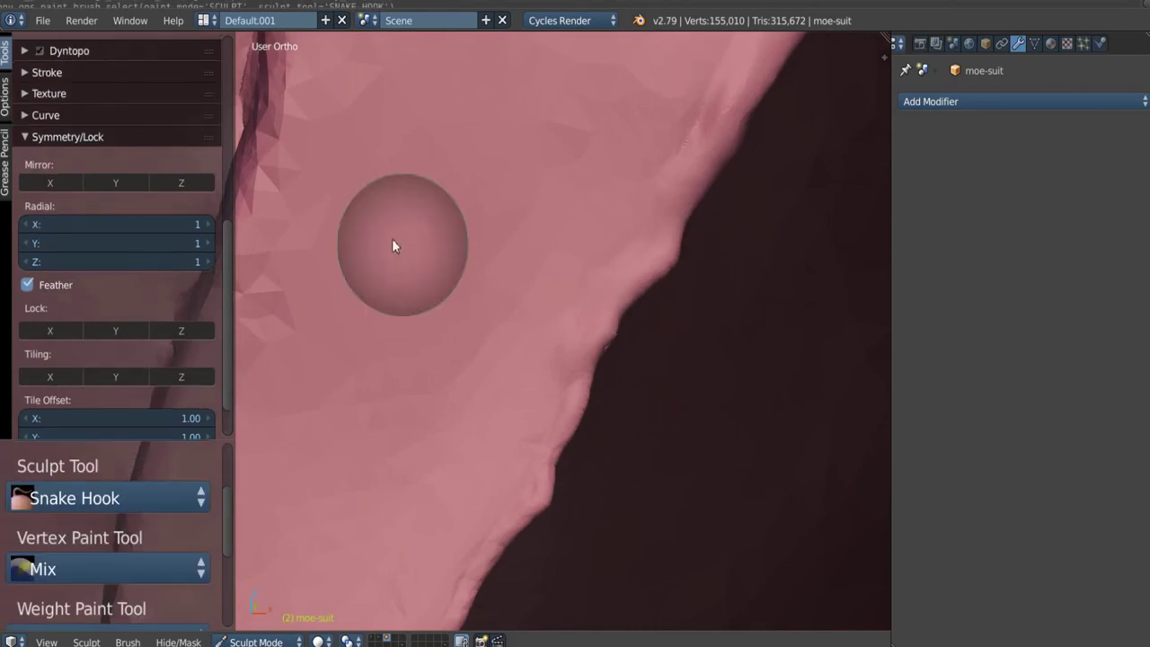
left_click(5, 96)
scroll(87, 180, "down", 15)
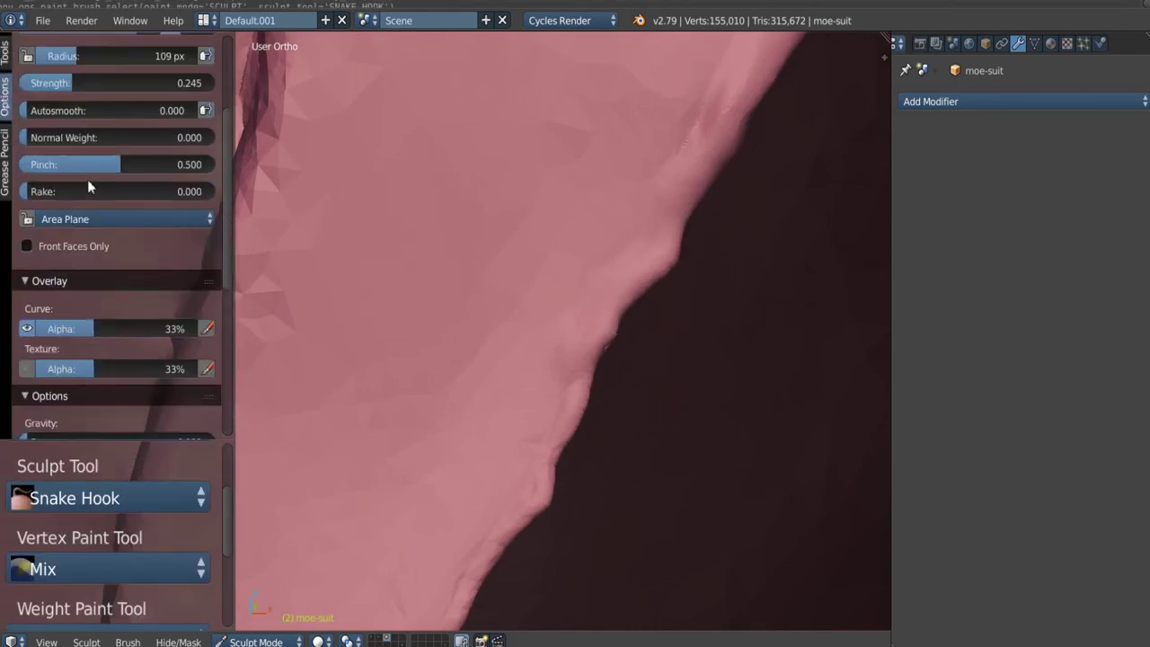
left_click(27, 91)
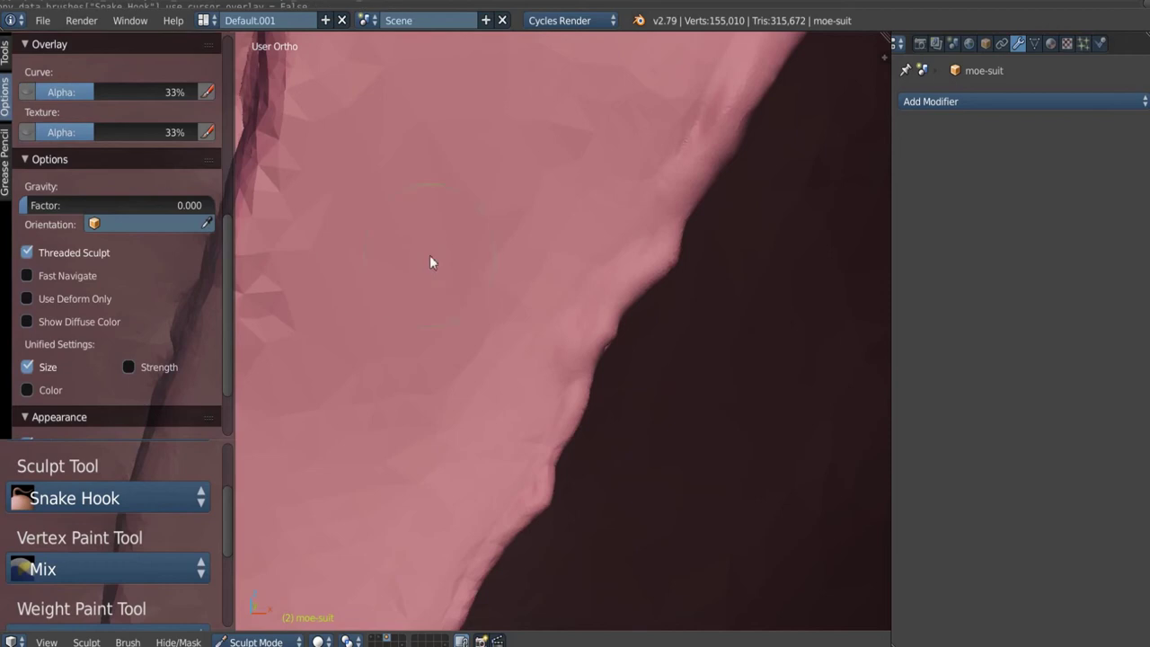
Step: Enlarge the Snake Hook brush and reshape the lapel's wavy contour into a straighter line
mouse_move(431, 260)
middle_mouse_down()
mouse_move(545, 264)
mouse_move(617, 283)
mouse_move(596, 280)
mouse_move(599, 253)
mouse_move(583, 257)
middle_mouse_up()
scroll(593, 246, "up", 2)
key("f")
left_click(611, 257)
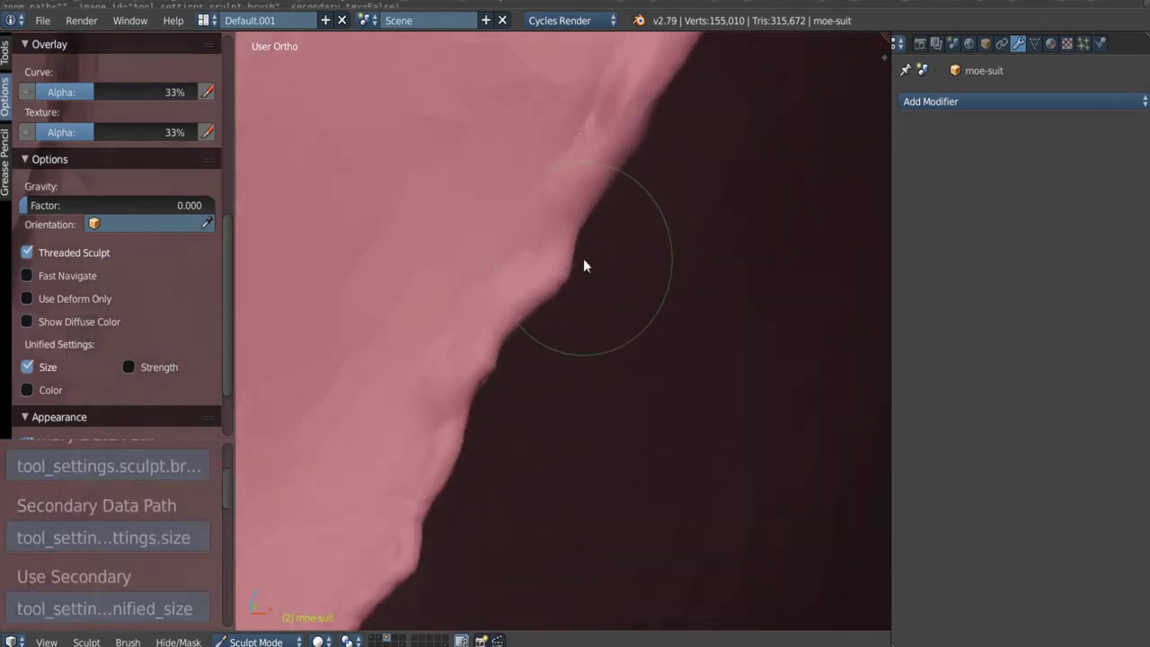
mouse_move(588, 258)
left_mouse_down()
mouse_move(572, 248)
mouse_move(585, 239)
mouse_move(549, 296)
mouse_move(539, 279)
mouse_move(552, 248)
mouse_move(567, 255)
mouse_move(566, 287)
mouse_move(542, 264)
mouse_move(559, 275)
mouse_move(521, 303)
mouse_move(495, 282)
mouse_move(518, 312)
mouse_move(527, 274)
mouse_move(472, 372)
mouse_move(480, 404)
mouse_move(518, 260)
mouse_move(521, 308)
mouse_move(508, 275)
mouse_move(523, 309)
mouse_move(489, 317)
mouse_move(439, 385)
mouse_move(463, 401)
mouse_move(502, 275)
left_mouse_up()
scroll(503, 285, "down", 7)
scroll(519, 285, "up", 7)
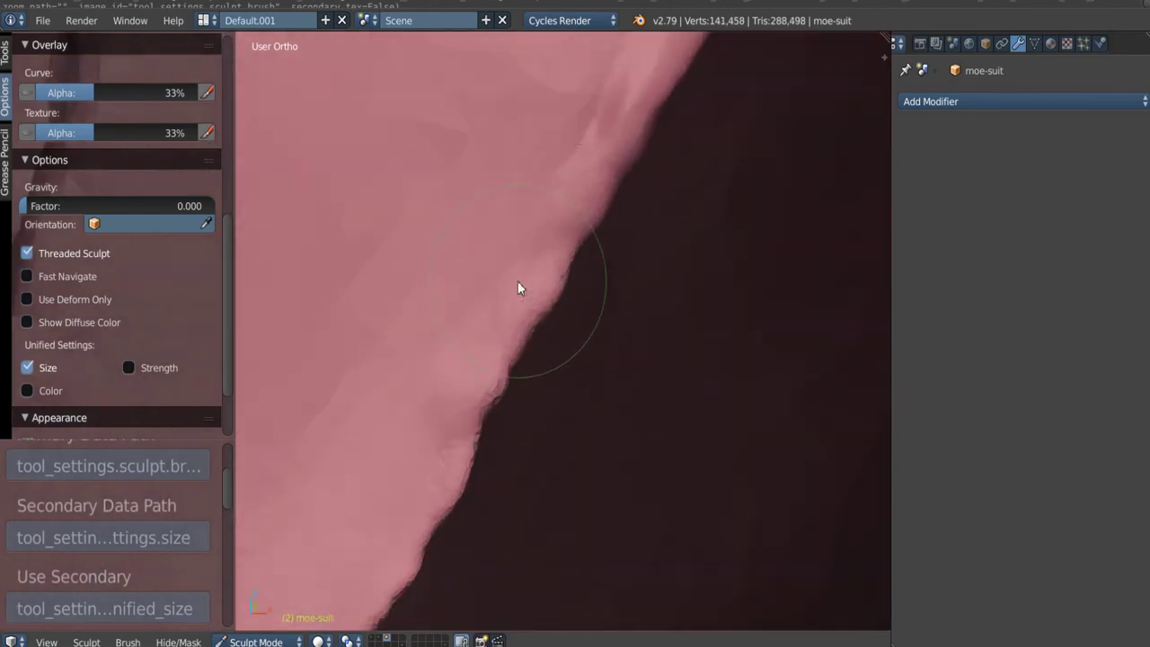
Step: Set the dynamic topology detail type to Relative Detail and reshape the lapel contour with the Snake Hook brush
mouse_move(517, 285)
middle_mouse_down()
mouse_move(562, 243)
mouse_move(531, 224)
mouse_move(547, 257)
mouse_move(573, 267)
middle_mouse_up()
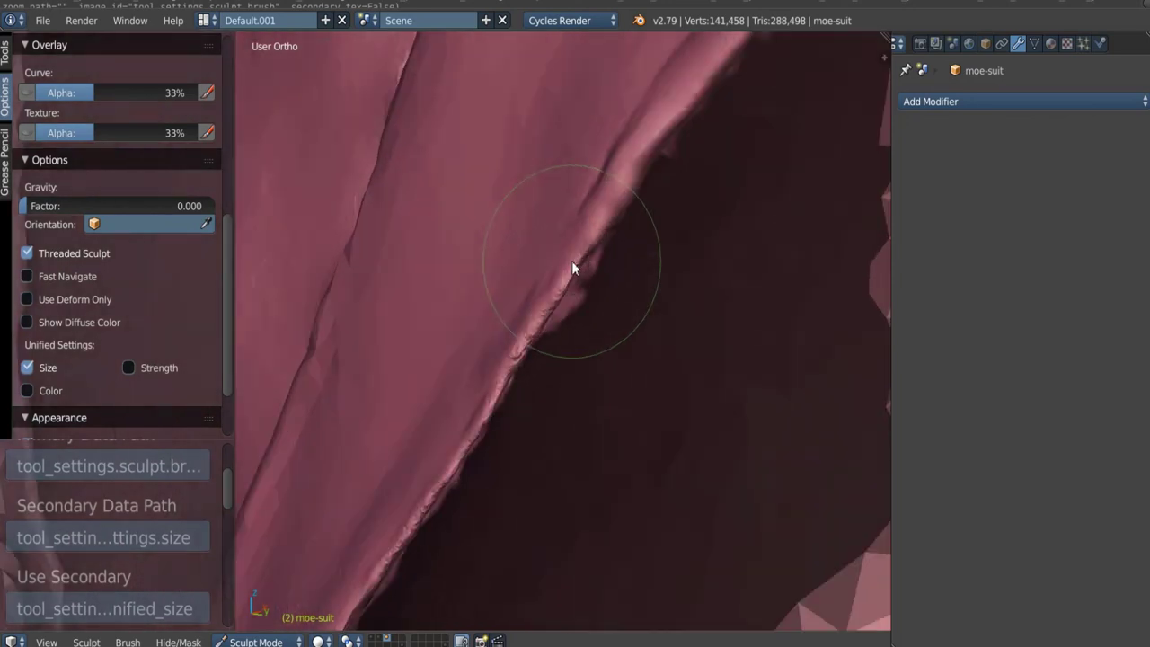
left_click(573, 265)
left_click(10, 58)
scroll(89, 184, "down", 10)
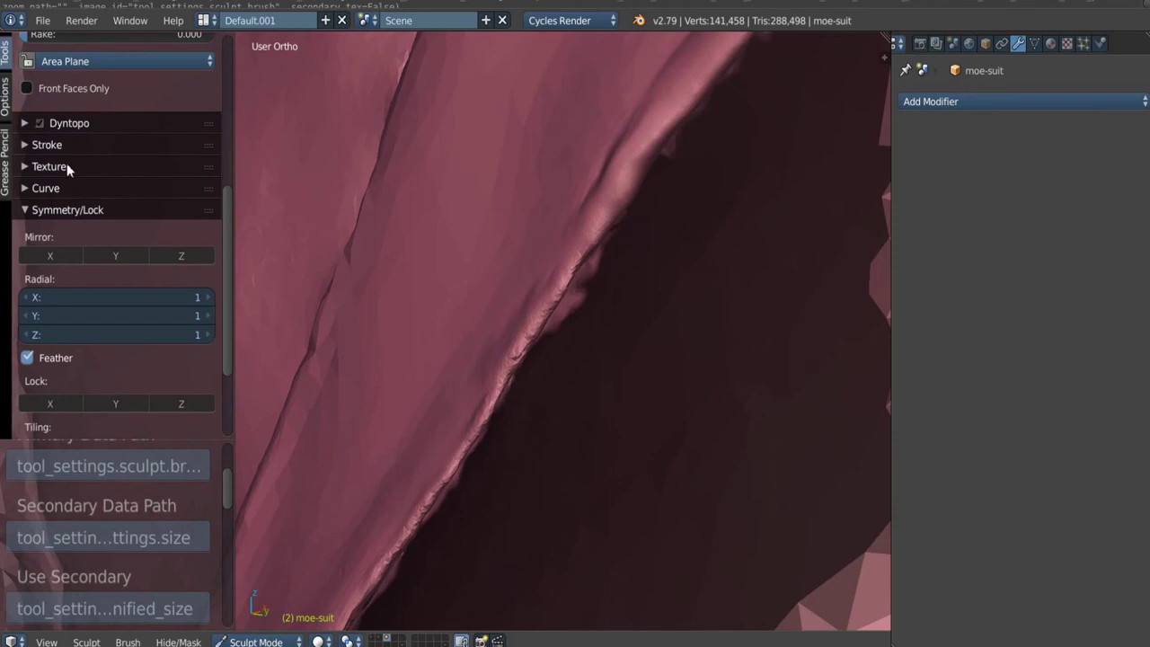
left_click(55, 124)
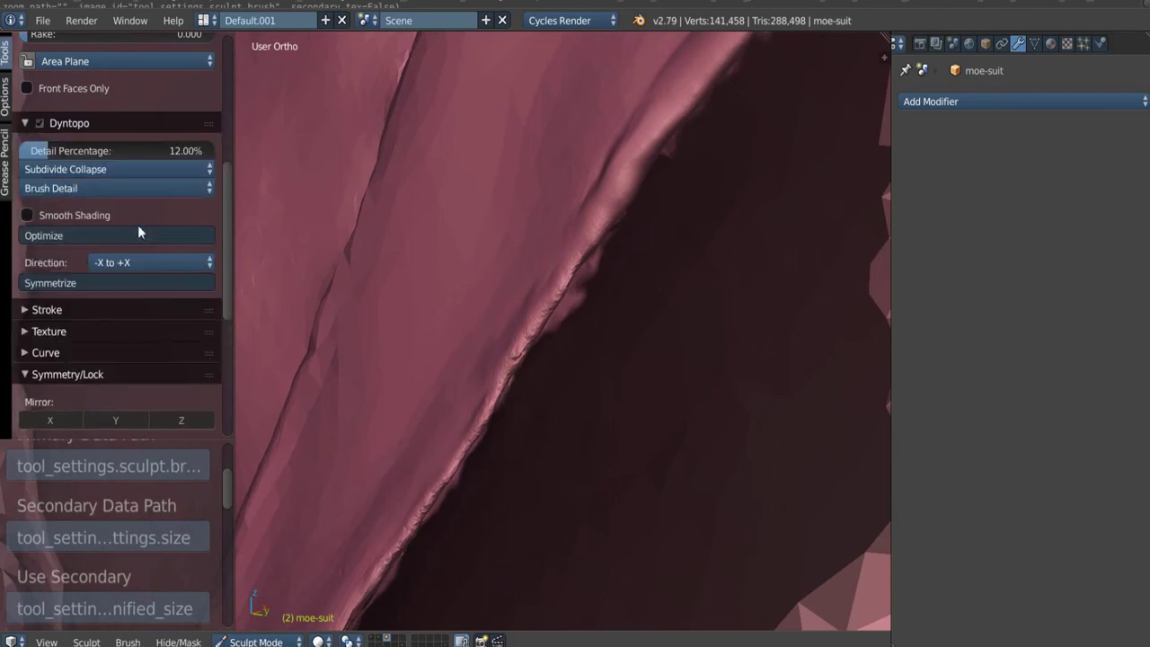
left_click(96, 192)
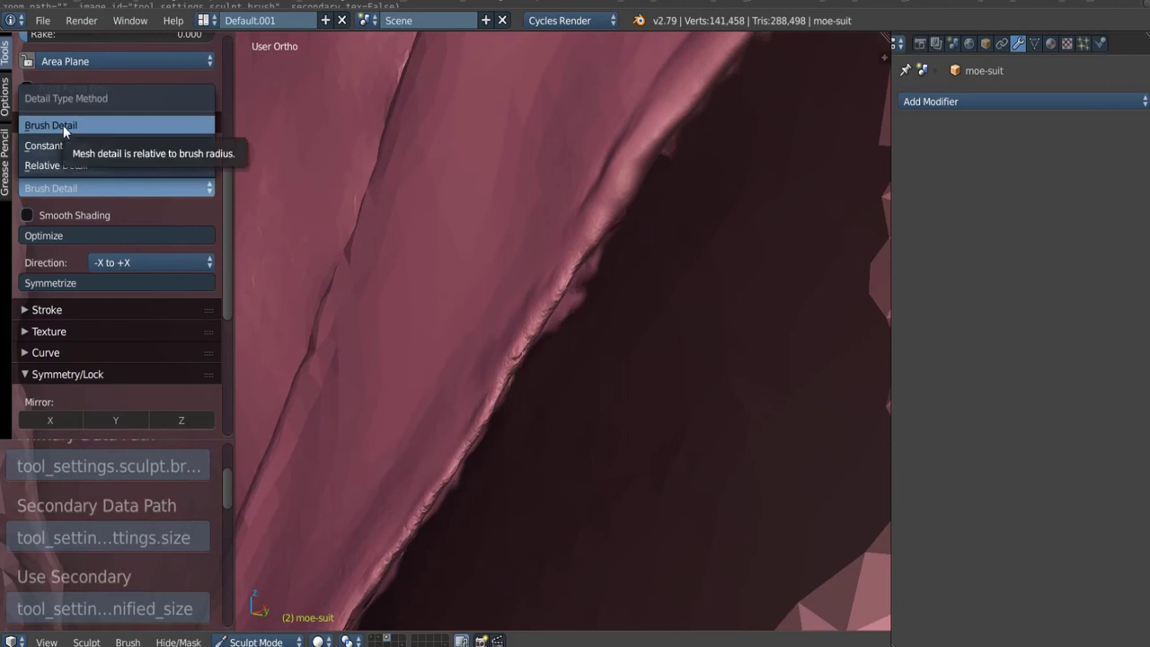
left_click(61, 164)
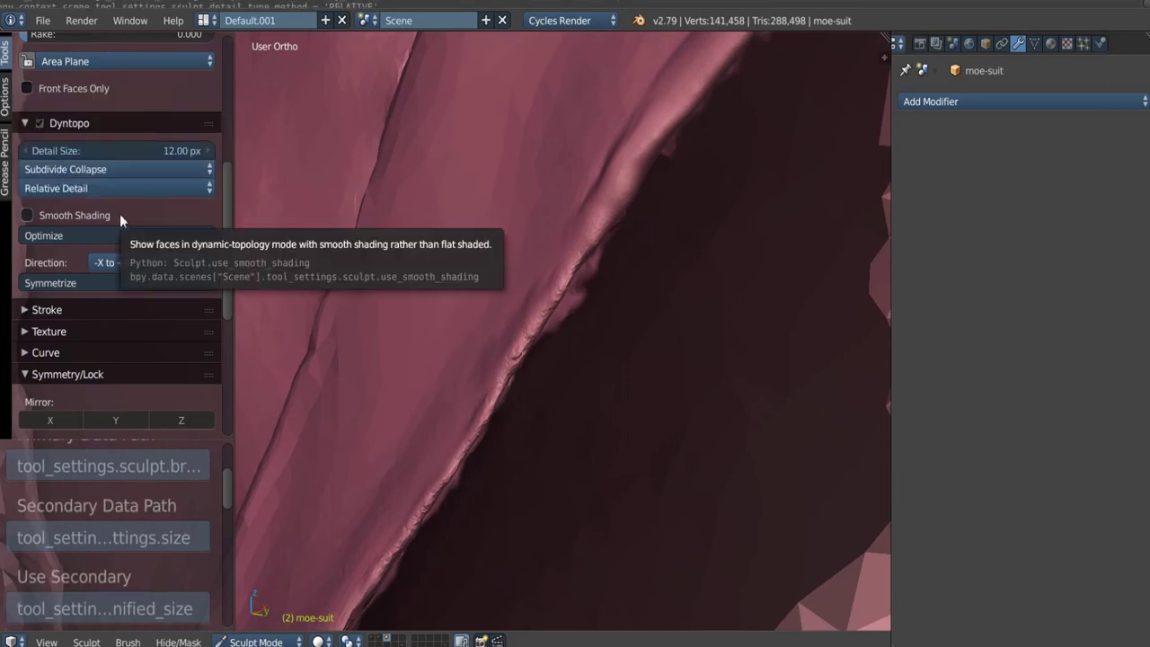
mouse_move(446, 235)
middle_mouse_down()
mouse_move(496, 244)
mouse_move(508, 266)
mouse_move(518, 247)
mouse_move(539, 285)
middle_mouse_up()
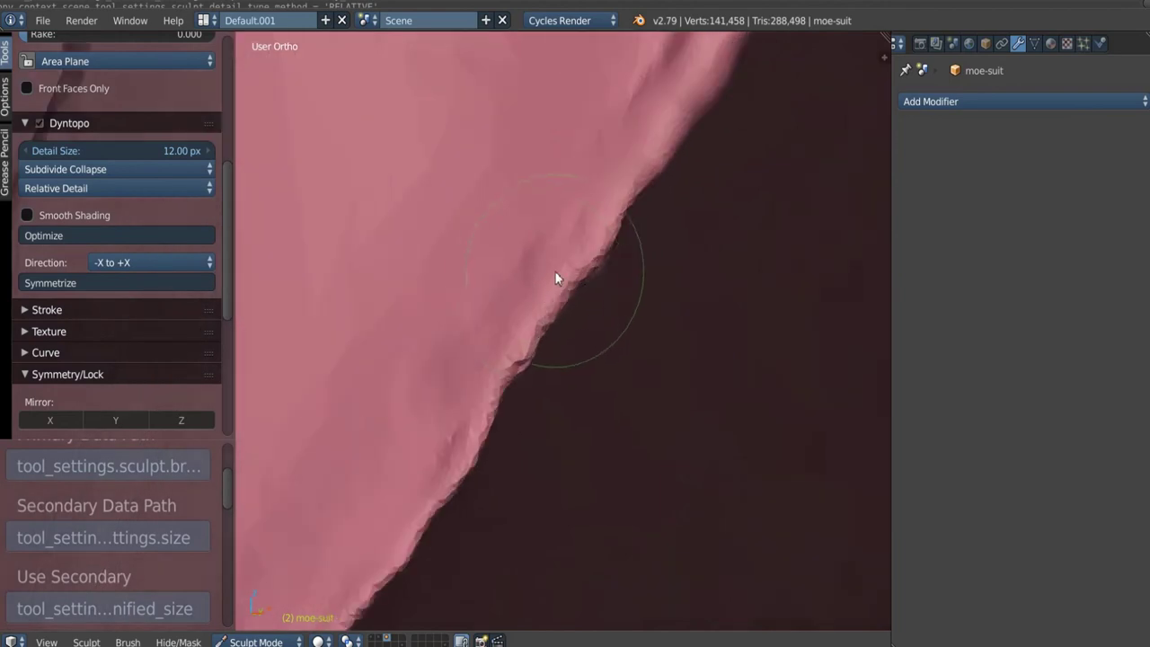
mouse_move(556, 279)
left_mouse_down()
mouse_move(544, 311)
mouse_move(590, 257)
mouse_move(536, 325)
mouse_move(546, 336)
mouse_move(574, 230)
mouse_move(598, 199)
mouse_move(616, 201)
mouse_move(530, 336)
mouse_move(506, 424)
mouse_move(517, 423)
mouse_move(554, 289)
mouse_move(598, 219)
mouse_move(575, 268)
left_mouse_up()
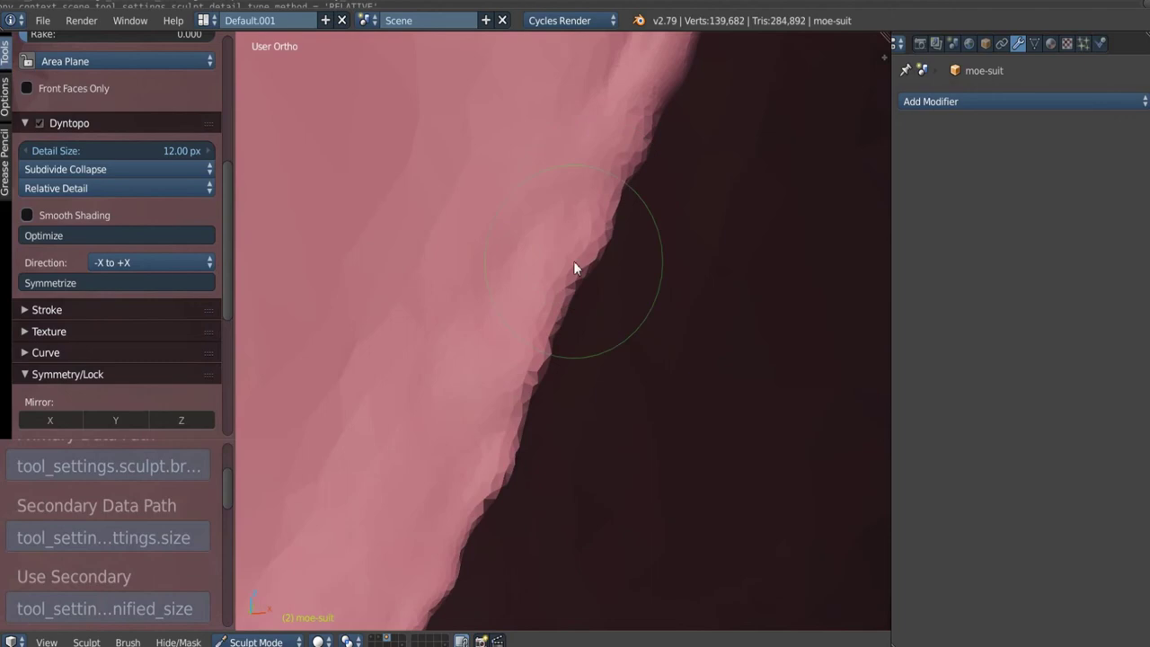
Step: Shrink the Clay Strips brush and build up the front surface along the lapel's jagged contour
key("c")
key("f")
left_click(522, 283)
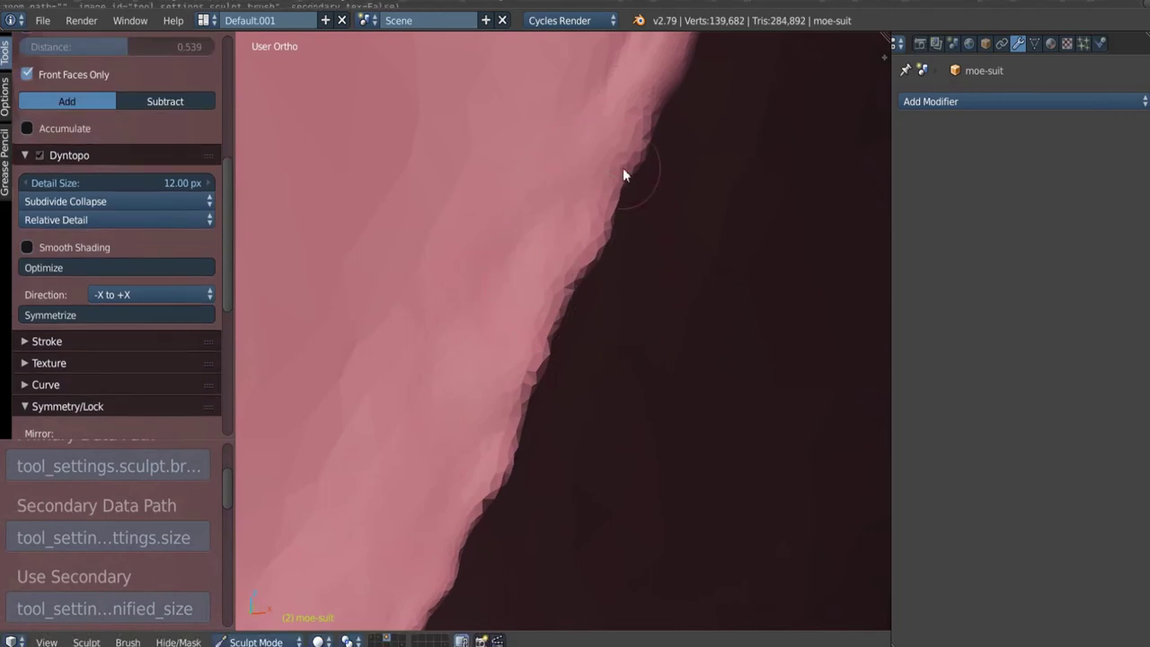
mouse_move(622, 168)
left_mouse_down()
mouse_move(629, 126)
mouse_move(508, 419)
mouse_move(541, 378)
mouse_move(565, 290)
mouse_move(476, 434)
mouse_move(549, 243)
left_mouse_up()
mouse_move(587, 138)
left_mouse_down()
mouse_move(459, 504)
mouse_move(559, 275)
mouse_move(411, 593)
mouse_move(501, 431)
left_mouse_up()
mouse_move(499, 423)
middle_mouse_down()
mouse_move(580, 403)
mouse_move(502, 386)
middle_mouse_up()
Step: Build up the lapel's faceted side edge with downward Clay Strips strokes along its length
middle_click_drag(550, 266, 523, 343)
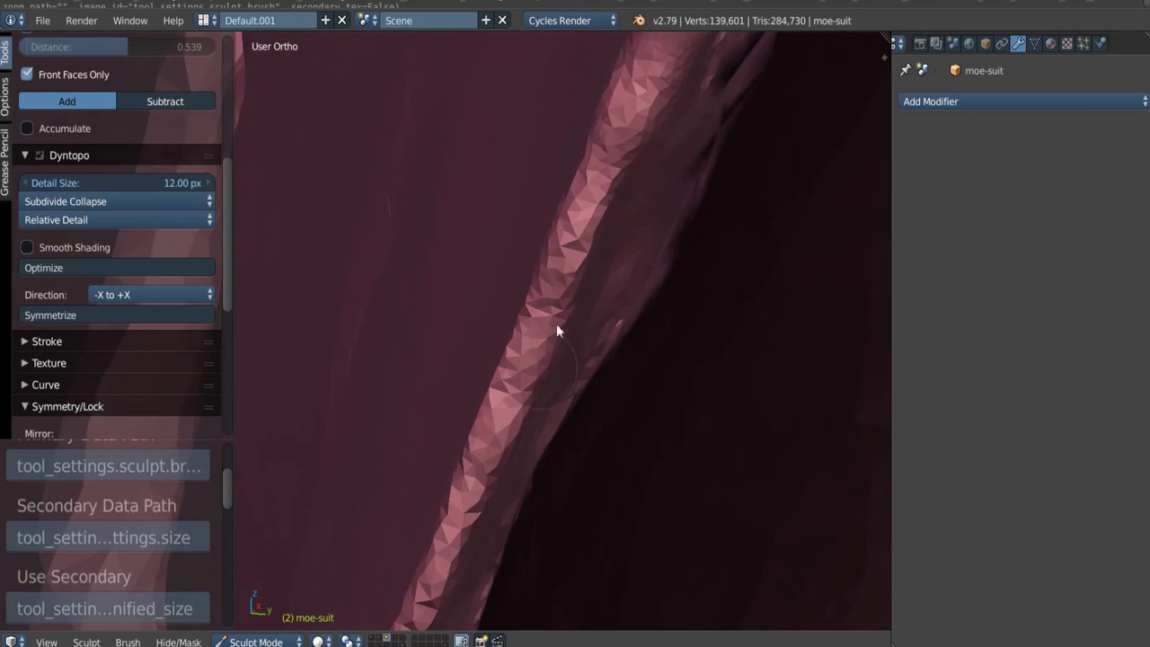
left_click_drag(504, 413, 496, 430)
left_click_drag(599, 156, 527, 405)
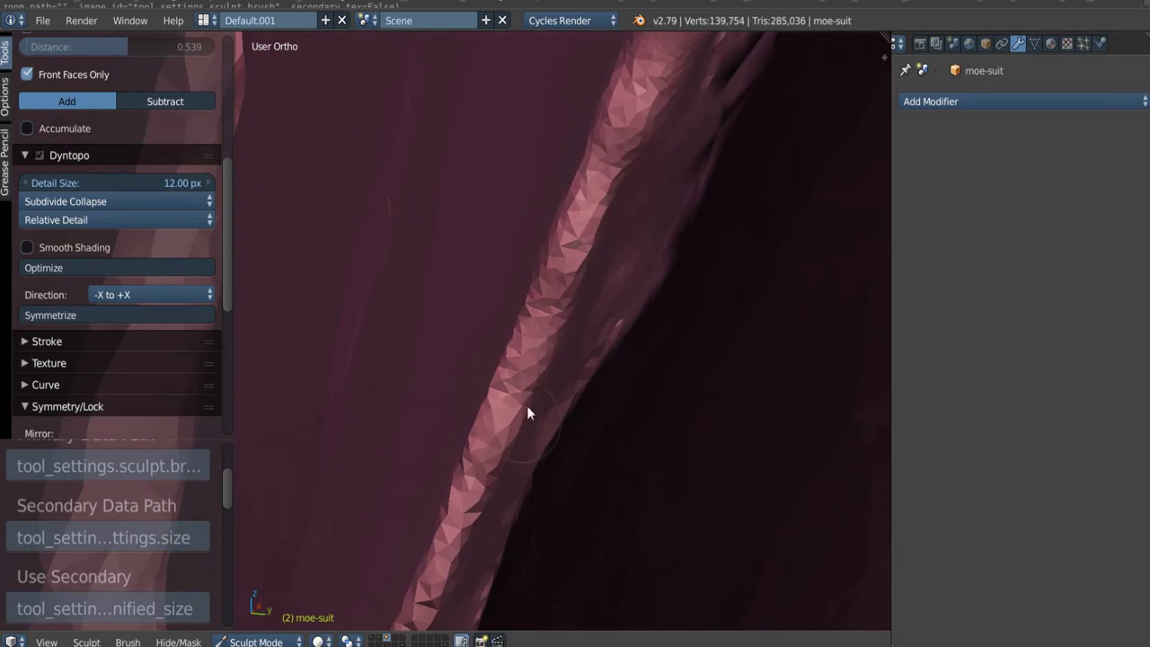
middle_click_drag(542, 340, 569, 260, "shift")
scroll(570, 261, "up", 3)
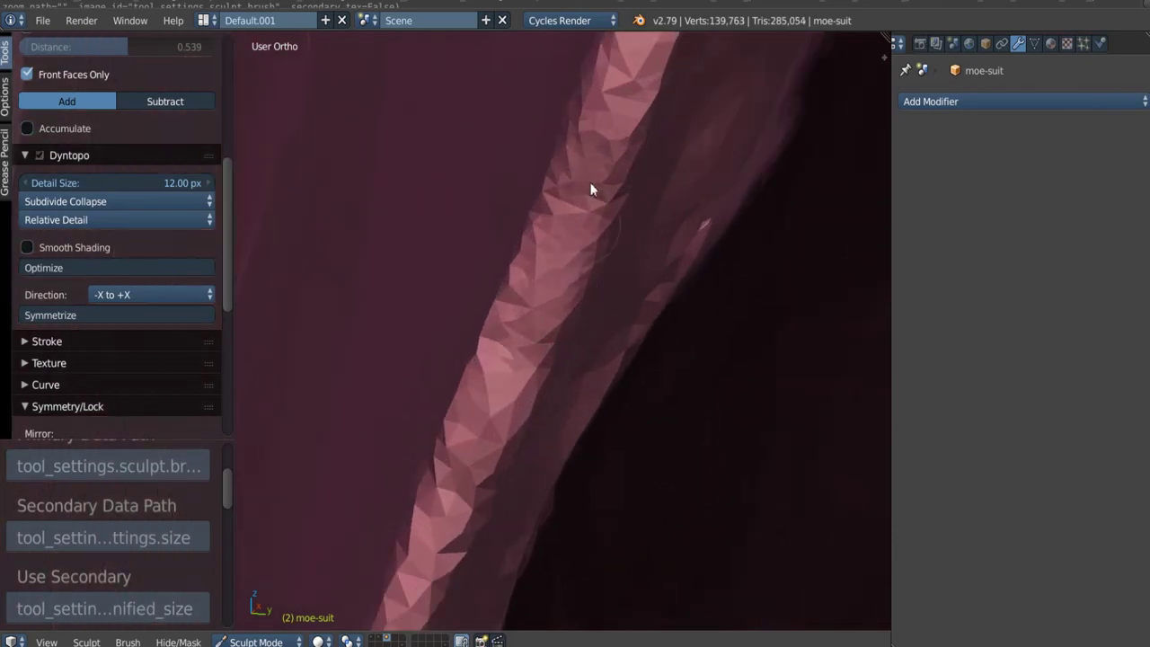
left_click_drag(590, 182, 491, 447)
middle_click_drag(508, 387, 573, 216, "shift")
mouse_move(544, 277)
left_mouse_down()
mouse_move(461, 505)
mouse_move(424, 546)
mouse_move(463, 461)
left_mouse_up()
middle_click_drag(448, 530, 579, 222)
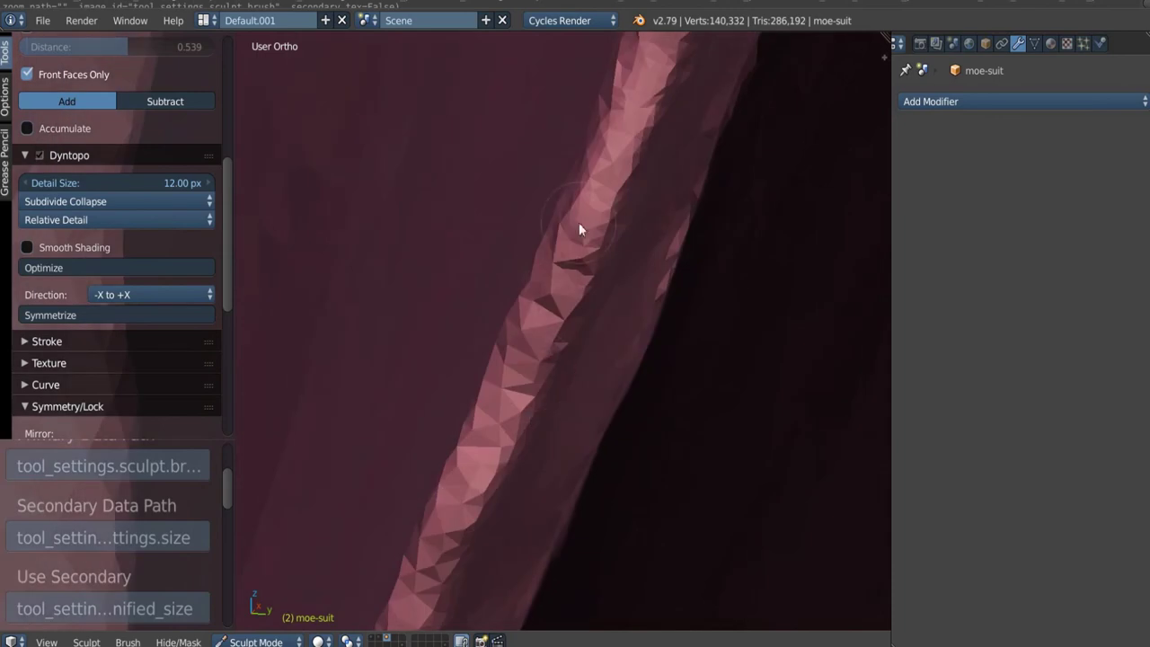
Step: Continue building up the lapel's faceted side edge with Clay Strips, enlarging the brush radius to 98 px
left_click_drag(485, 424, 436, 568)
middle_click_drag(472, 471, 518, 354, "shift")
key("f")
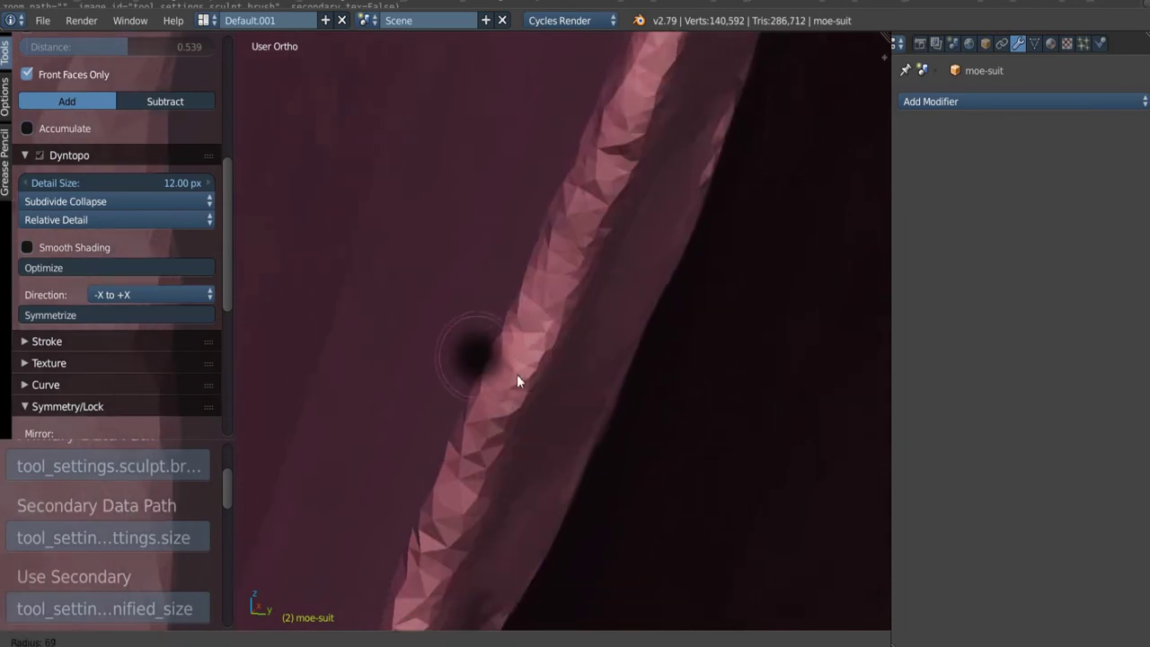
left_click(502, 401)
middle_click_drag(483, 424, 540, 317)
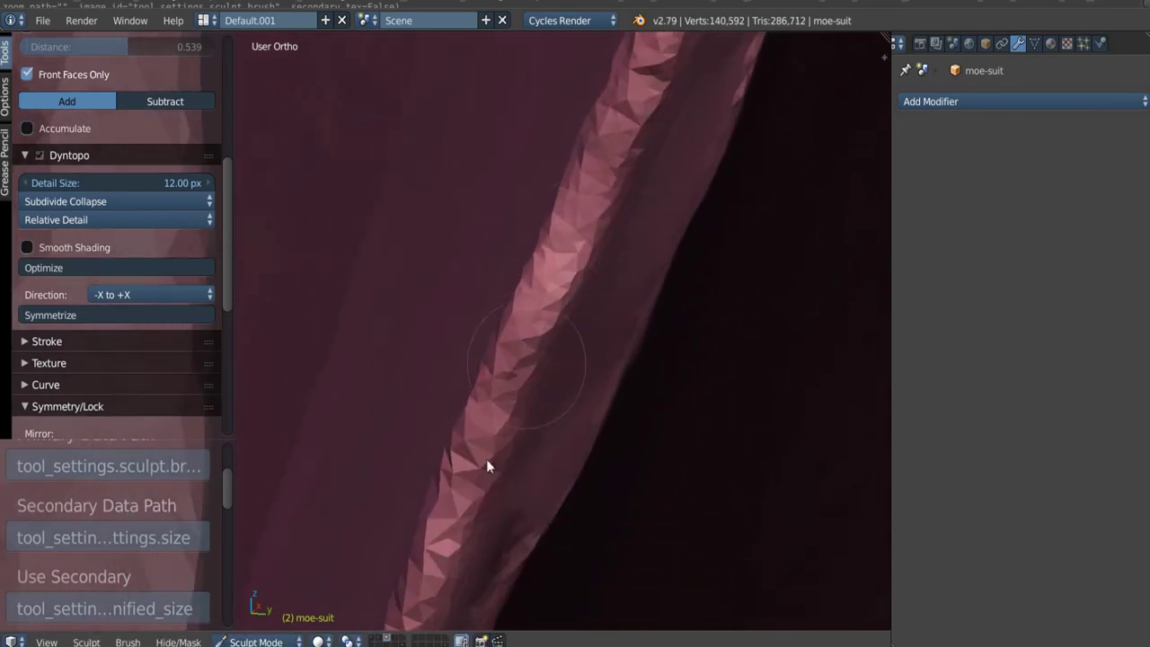
middle_click_drag(473, 519, 558, 316, "shift")
left_click_drag(523, 373, 427, 571)
Step: Smooth the faceted rim along the lapel's side edge and even out its bumpy inner face
middle_click_drag(539, 330, 573, 292)
left_click_drag(530, 361, 485, 441, "shift")
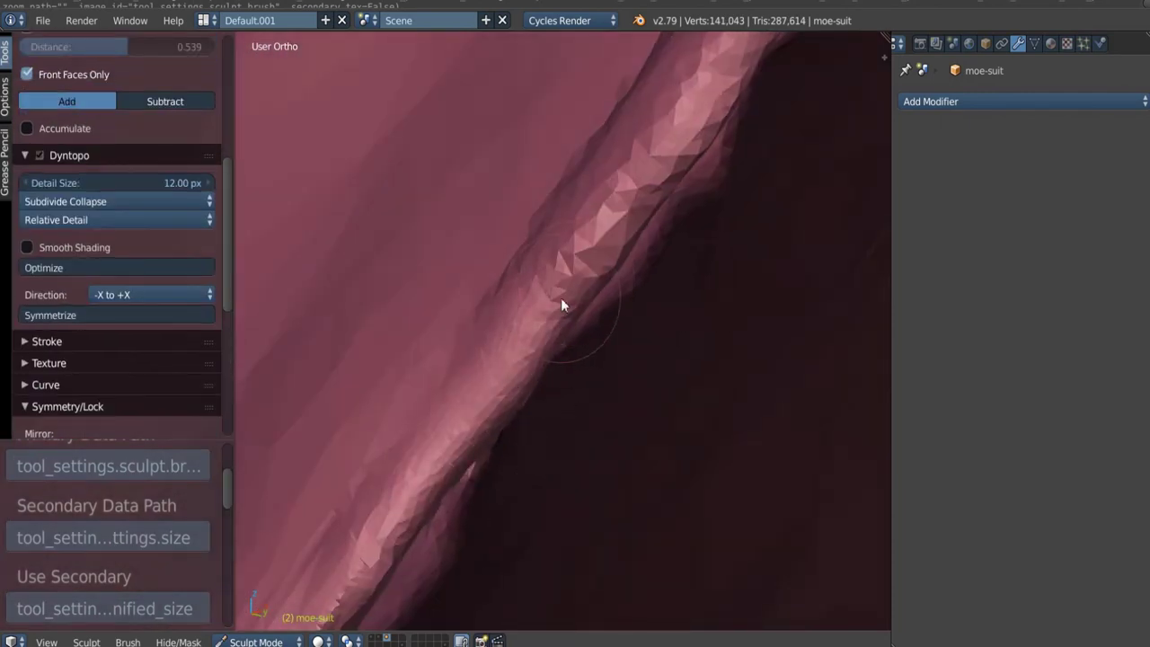
middle_click_drag(561, 297, 602, 223)
mouse_move(564, 282)
middle_mouse_down()
mouse_move(582, 349)
mouse_move(605, 362)
mouse_move(539, 421)
mouse_move(588, 313)
mouse_move(560, 334)
mouse_move(537, 385)
middle_mouse_up()
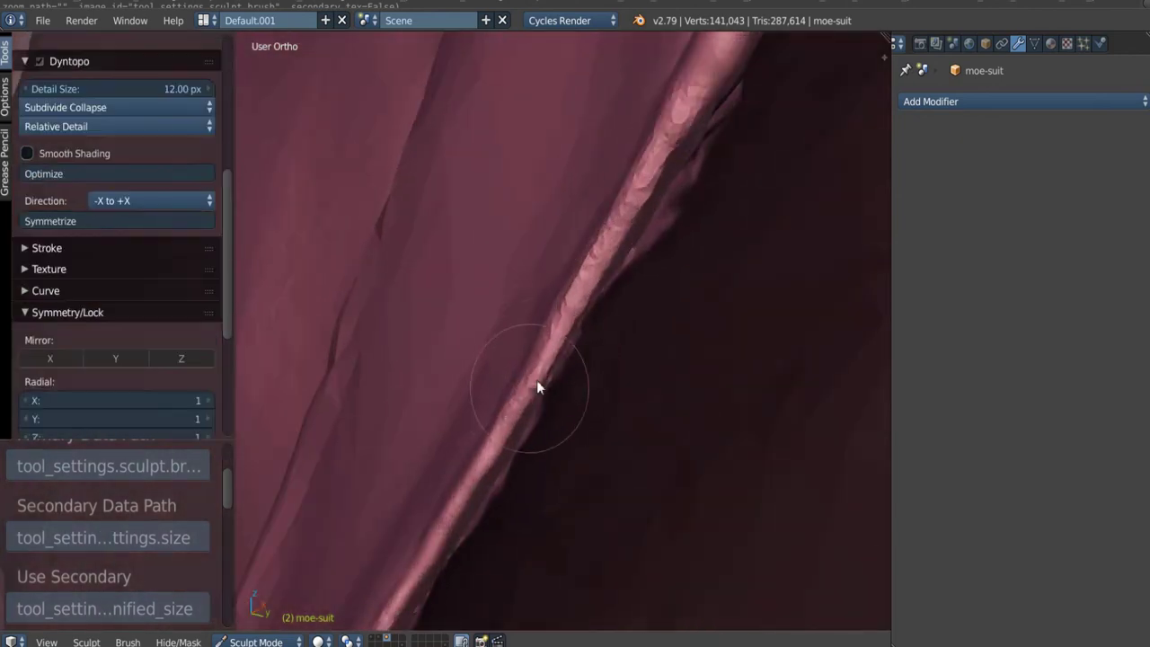
mouse_move(573, 318)
left_mouse_down("shift")
mouse_move(644, 187)
mouse_move(539, 359)
left_mouse_up("shift")
mouse_move(504, 386)
middle_mouse_down()
mouse_move(665, 414)
mouse_move(629, 437)
mouse_move(509, 414)
mouse_move(641, 257)
mouse_move(590, 365)
mouse_move(647, 329)
mouse_move(578, 301)
middle_mouse_up()
mouse_move(578, 301)
left_mouse_down()
mouse_move(580, 246)
mouse_move(537, 353)
left_mouse_up()
middle_click_drag(647, 252, 598, 226)
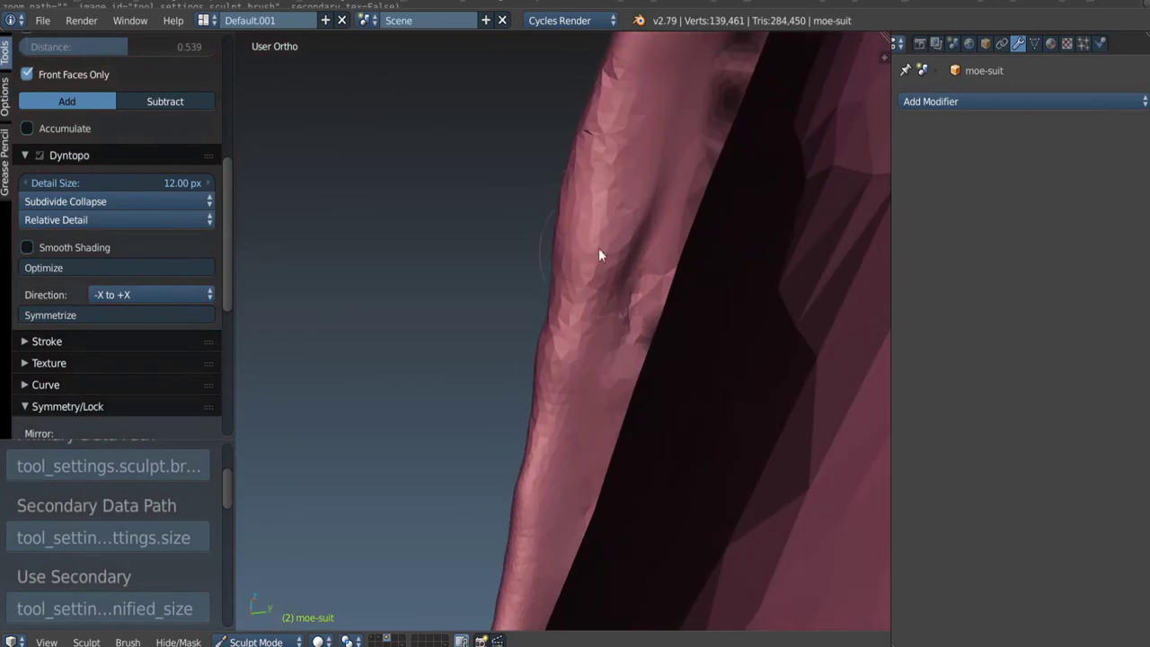
mouse_move(598, 254)
left_mouse_down()
mouse_move(582, 373)
mouse_move(552, 291)
left_mouse_up()
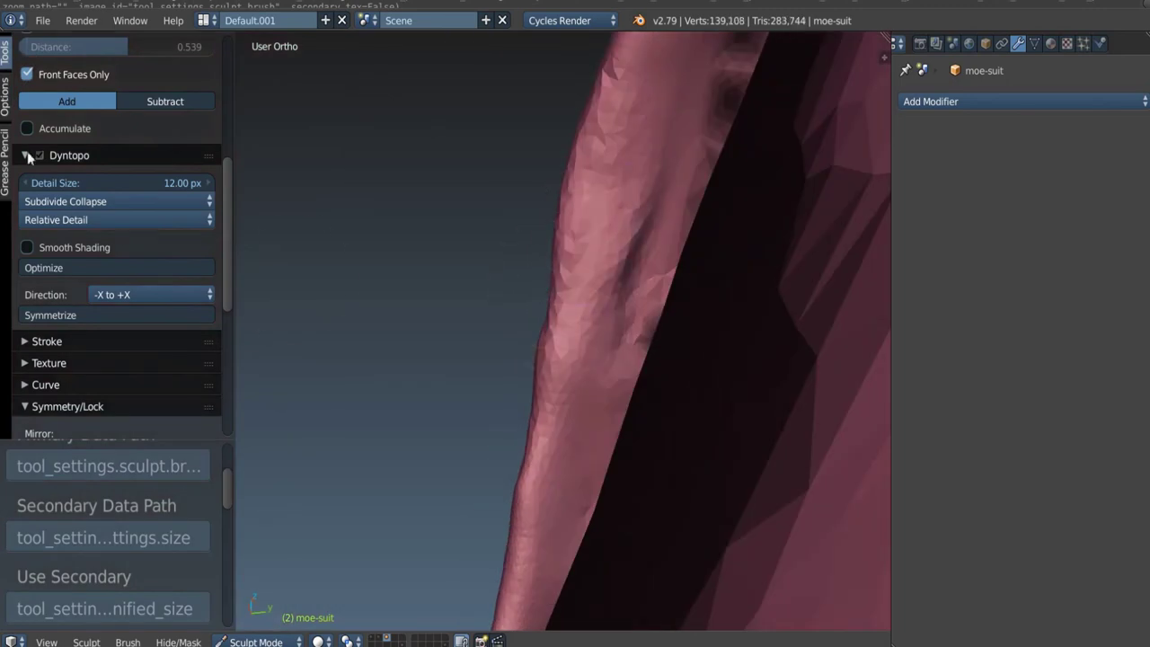
scroll(29, 157, "up", 8)
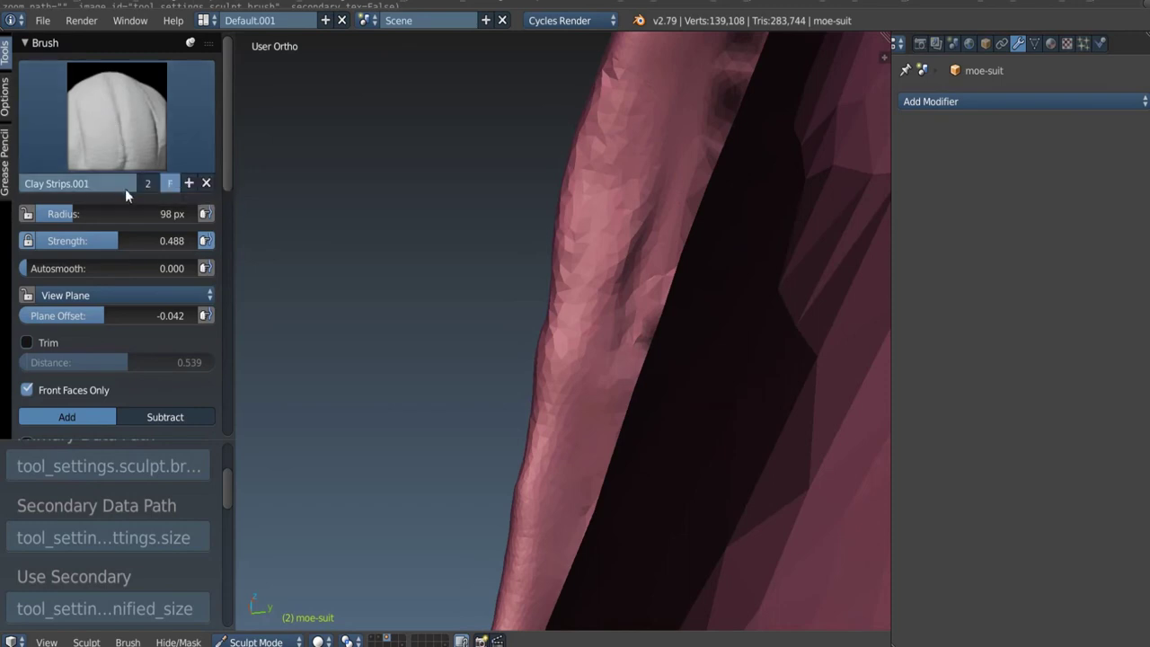
left_click(118, 128)
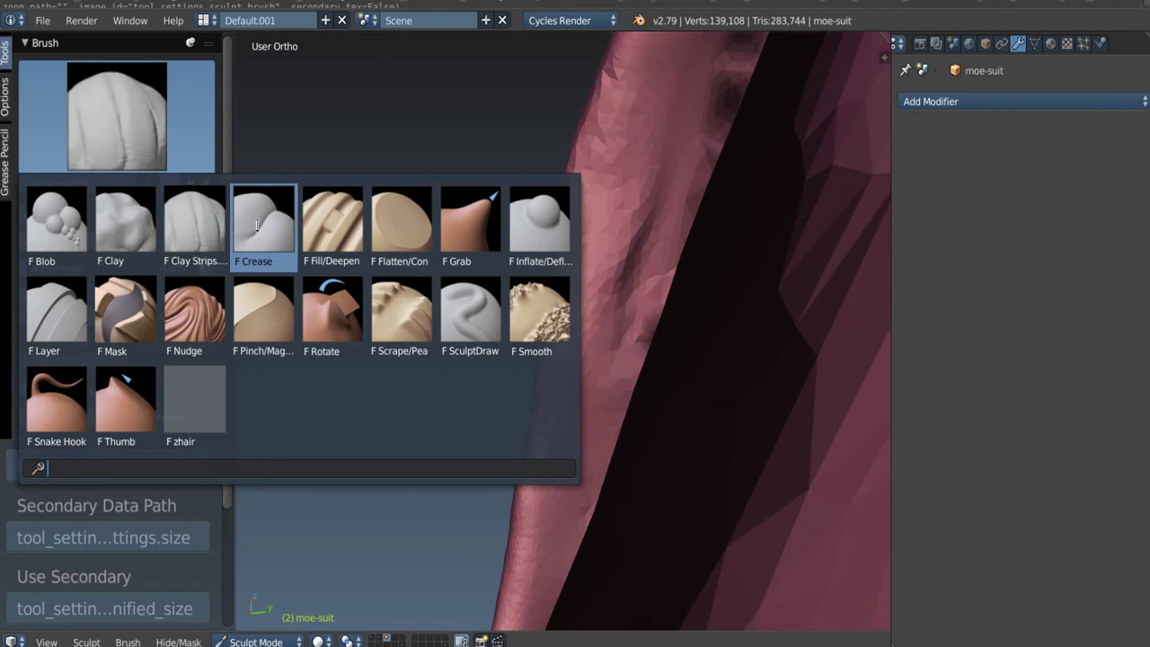
scroll(126, 331, "down", 7)
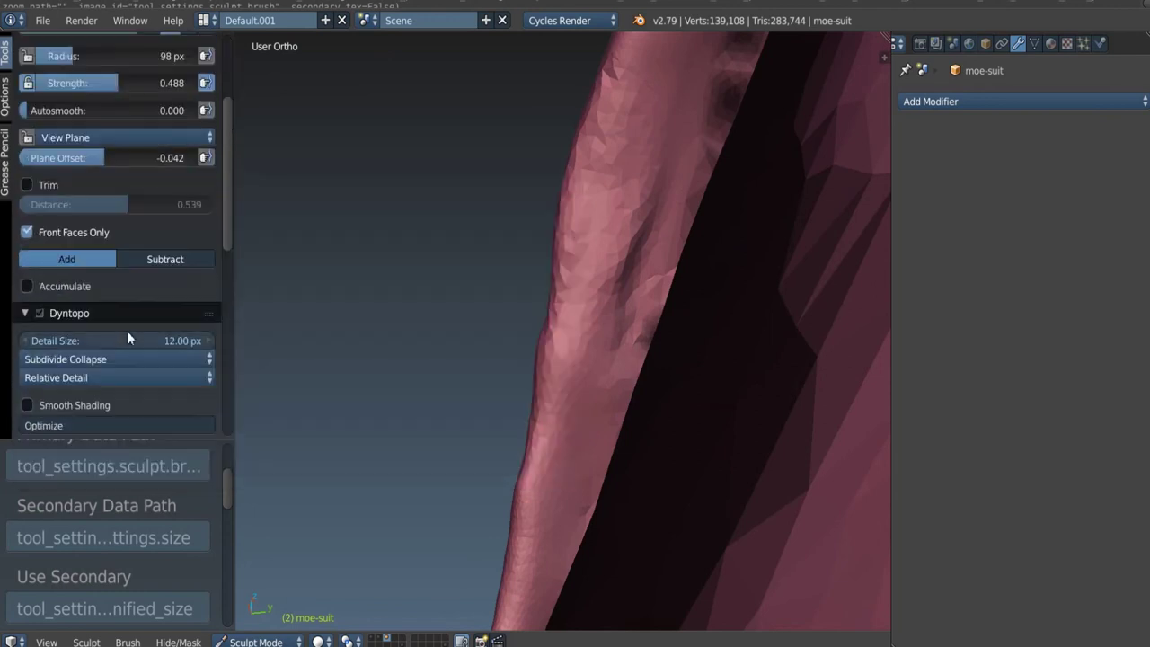
scroll(125, 304, "up", 7)
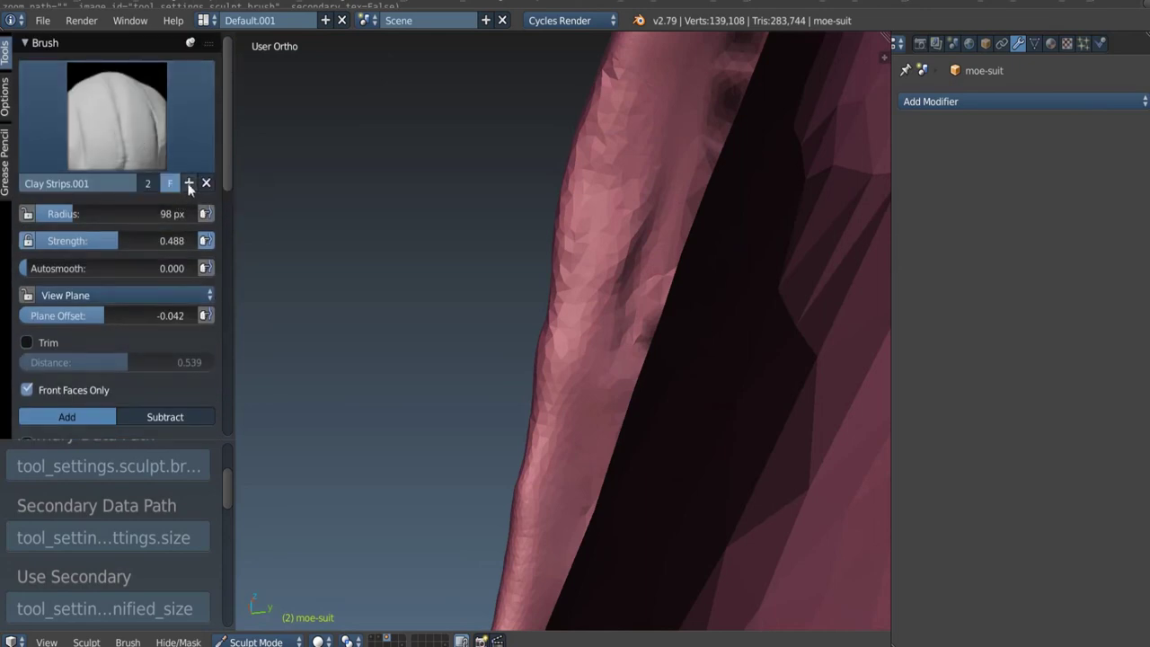
Step: Duplicate the Clay Strips brush and rename the copy my_own_strip_brush
left_click(190, 183)
scroll(139, 263, "down", 2)
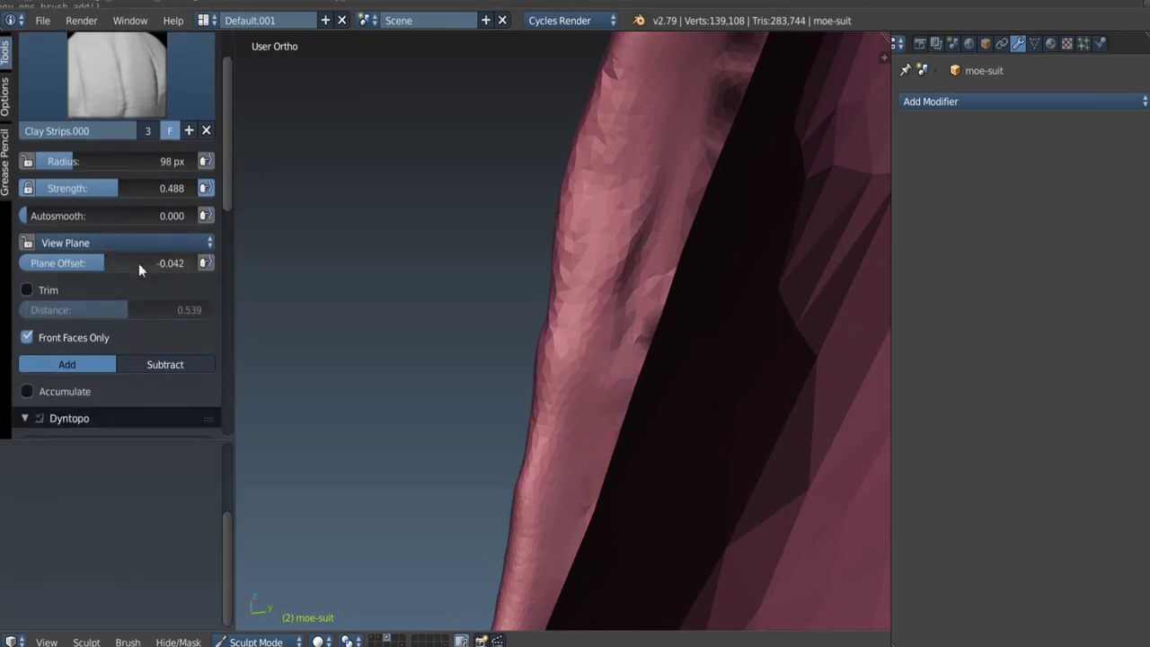
scroll(138, 263, "down", 6)
scroll(131, 249, "up", 7)
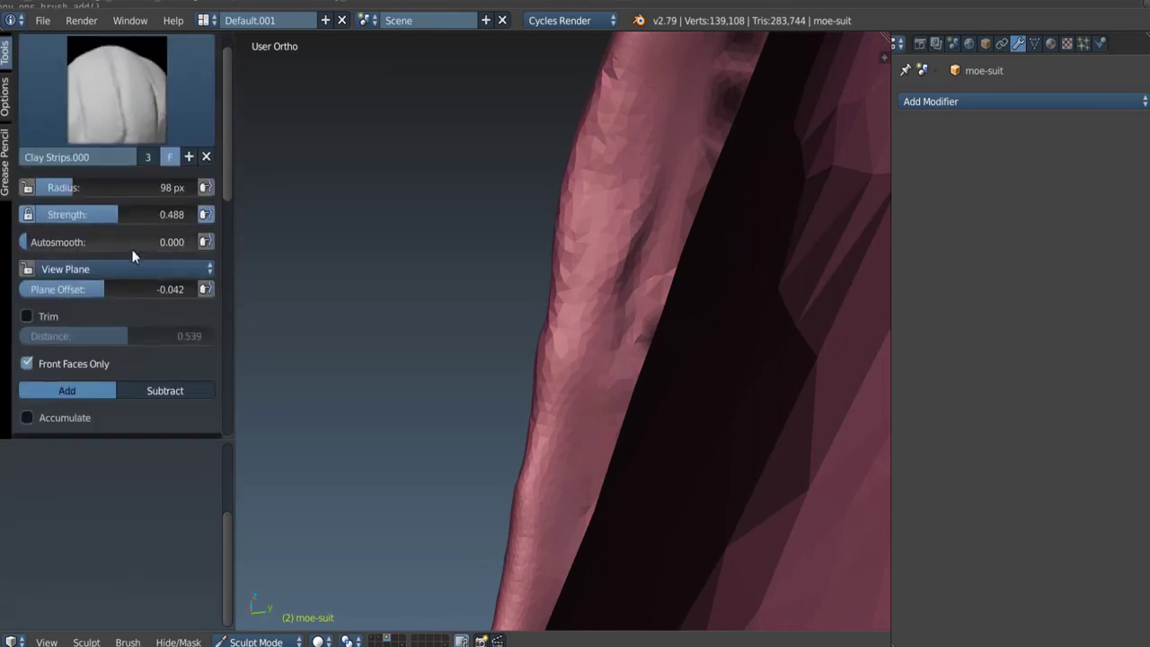
scroll(131, 249, "up", 1)
left_click(98, 184)
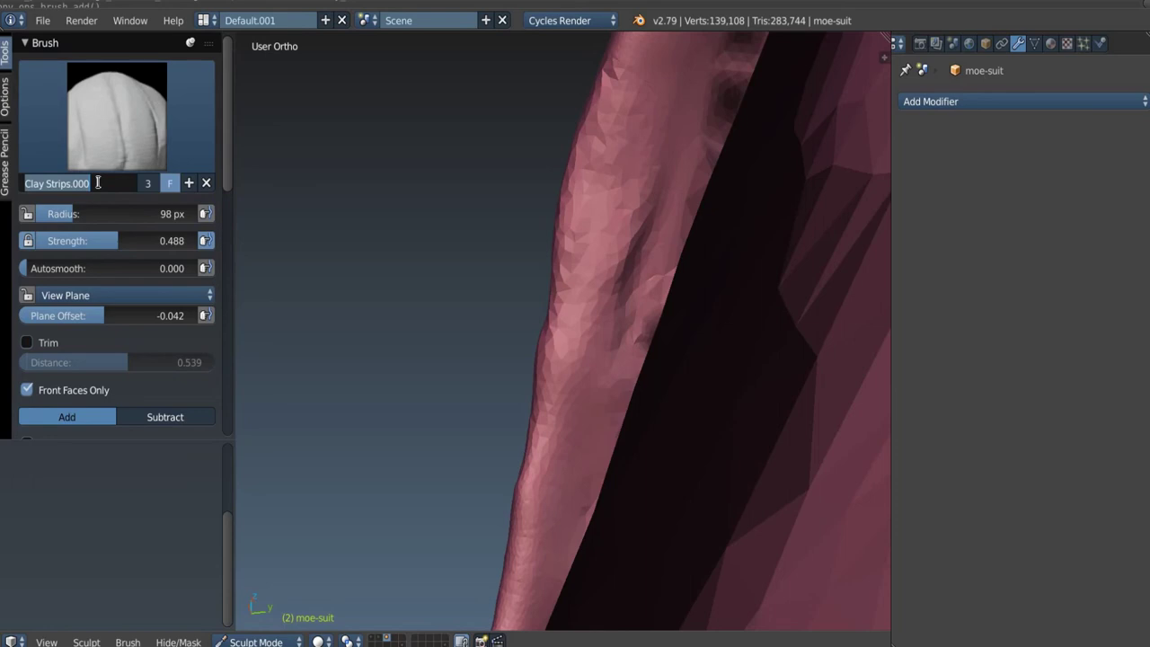
key("BackSpace")
type("m")
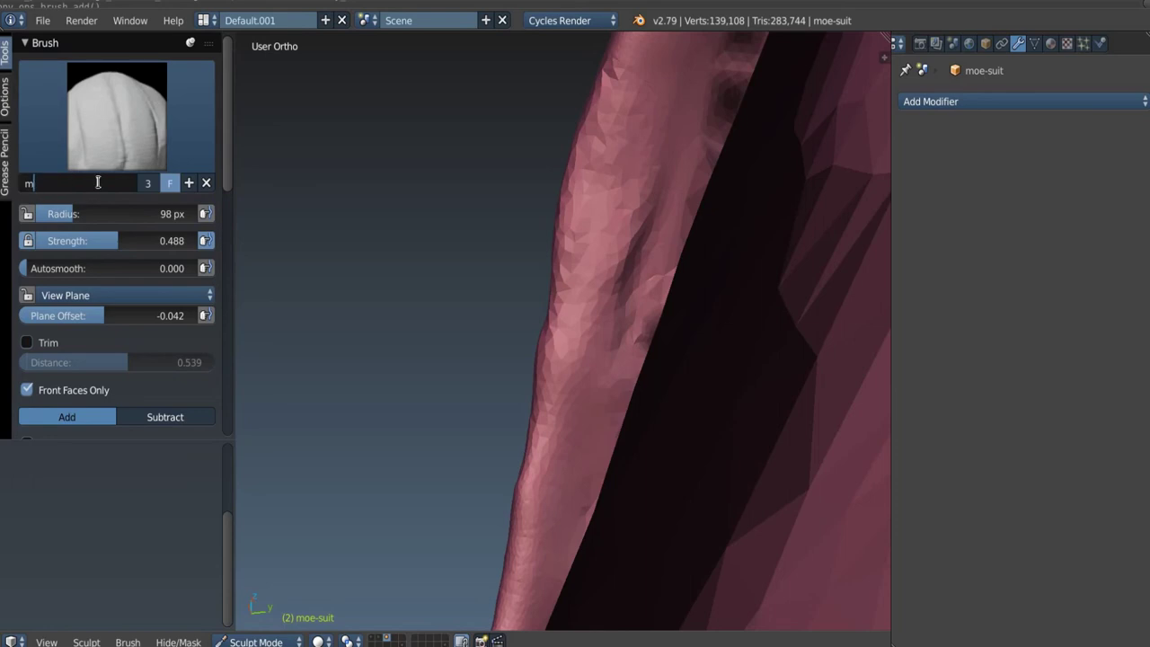
type("y_own")
type("_strip")
key("BackSpace")
type("ip_brush")
key("Return")
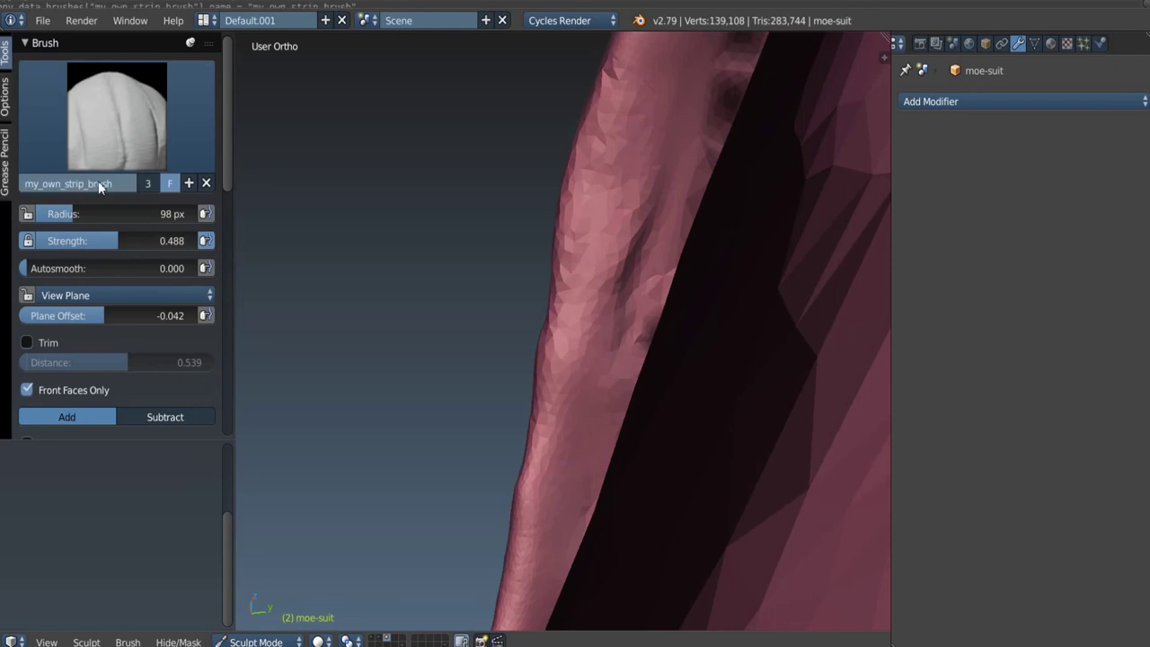
left_click(116, 123)
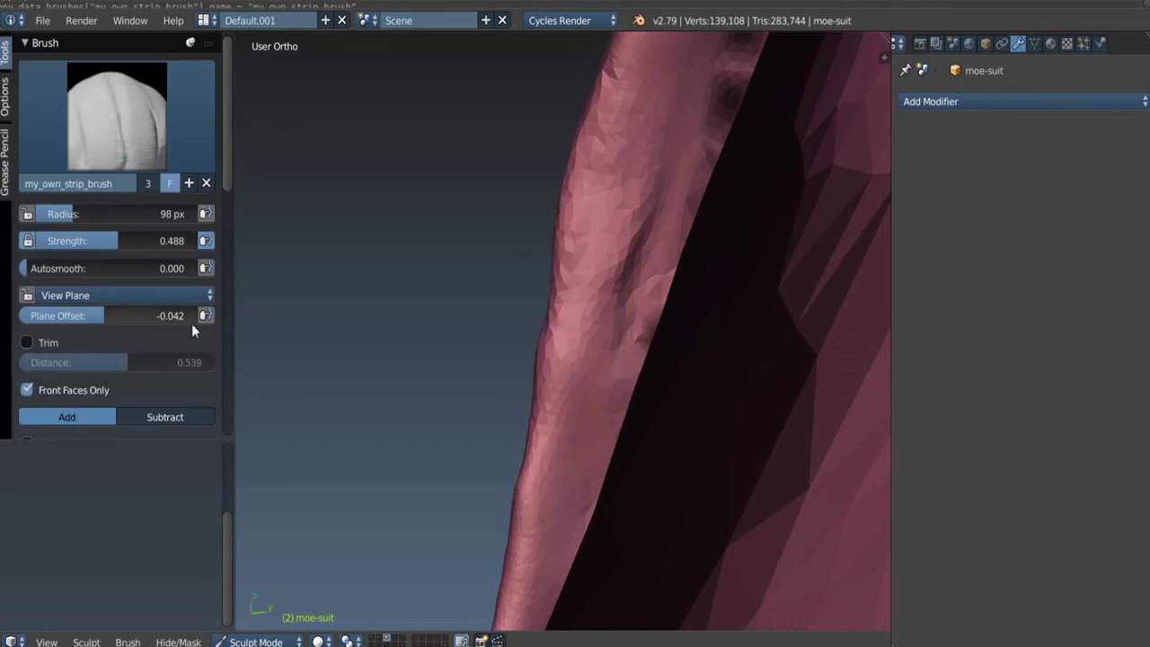
Step: Fill the groove on the inner side of the lapel's rim with my_own_strip_brush strokes
mouse_move(338, 310)
middle_mouse_down()
mouse_move(469, 280)
mouse_move(553, 241)
mouse_move(546, 218)
middle_mouse_up()
scroll(545, 218, "up", 5)
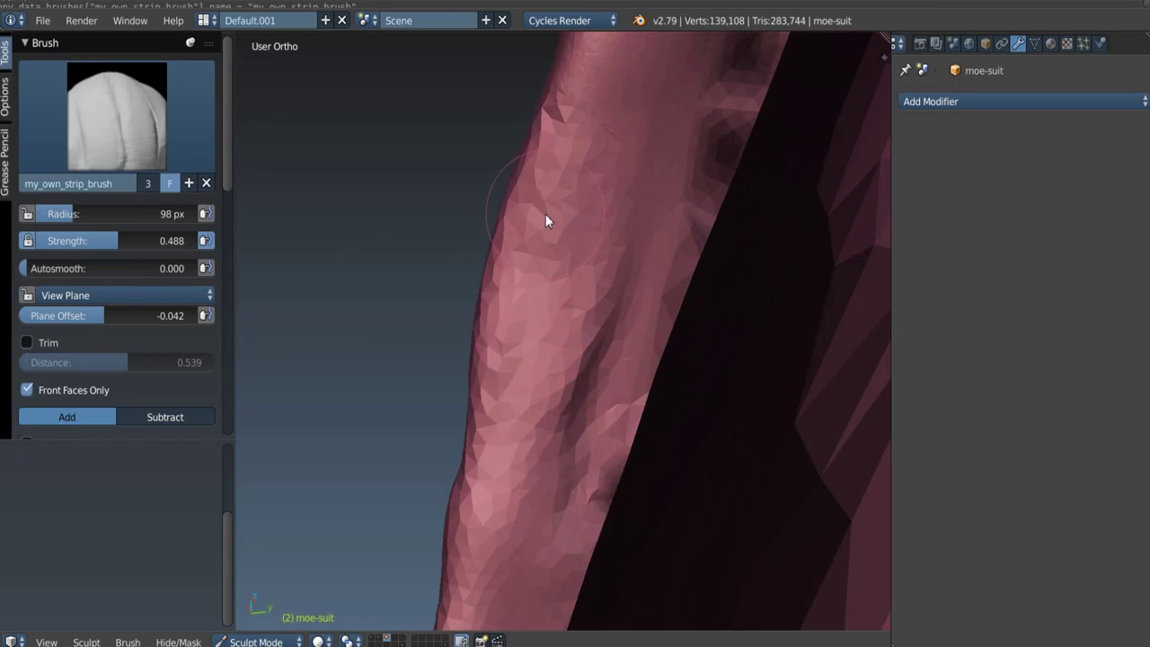
middle_click_drag(562, 136, 552, 131, "shift")
mouse_move(553, 132)
left_mouse_down()
mouse_move(569, 123)
mouse_move(569, 195)
mouse_move(518, 365)
mouse_move(508, 279)
mouse_move(539, 185)
mouse_move(593, 305)
left_mouse_up()
mouse_move(593, 305)
middle_mouse_down()
mouse_move(565, 273)
mouse_move(609, 326)
middle_mouse_up()
mouse_move(609, 325)
left_mouse_down()
mouse_move(611, 251)
mouse_move(578, 385)
mouse_move(537, 416)
mouse_move(588, 186)
left_mouse_up()
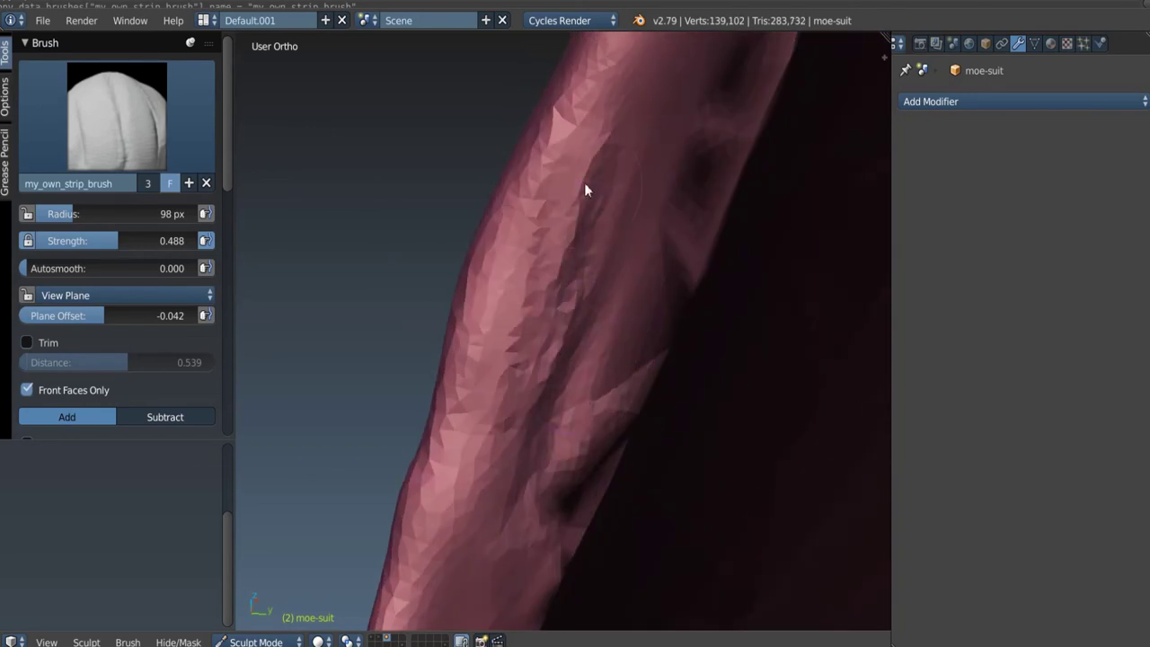
scroll(517, 413, "up", 5)
mouse_move(529, 414)
middle_mouse_down()
mouse_move(623, 449)
mouse_move(516, 357)
mouse_move(533, 336)
mouse_move(501, 337)
middle_mouse_up()
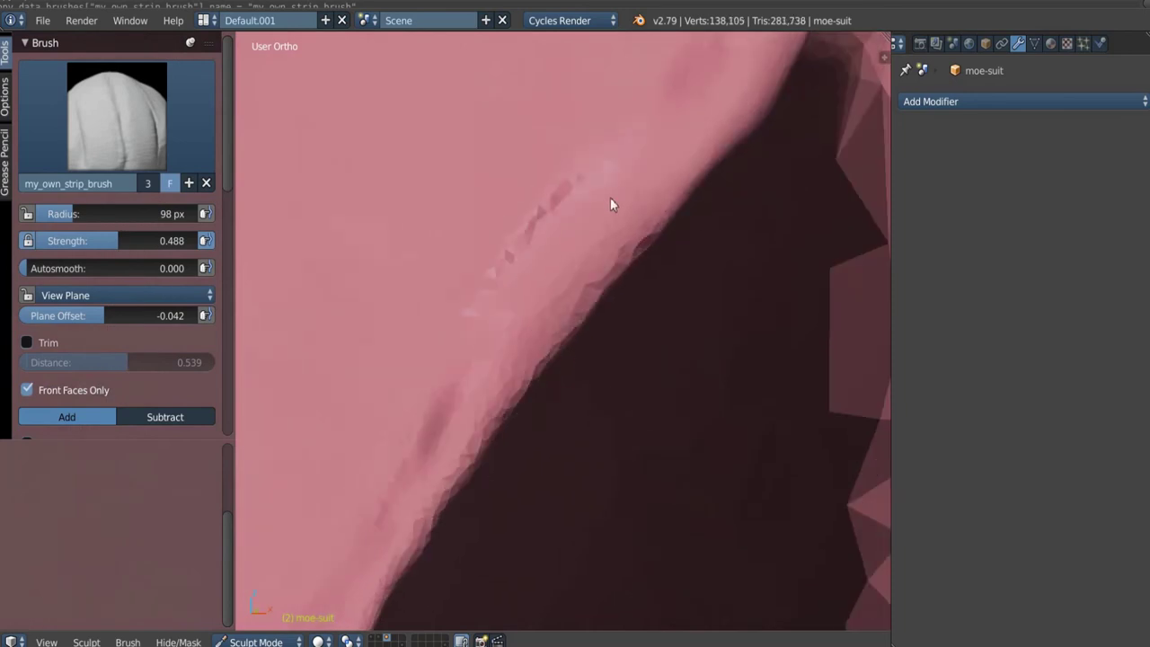
Step: Smooth the dents and bumps on the lapel's front edge below its pointed corner
mouse_move(611, 203)
left_mouse_down("shift")
mouse_move(539, 291)
mouse_move(623, 211)
mouse_move(451, 465)
left_mouse_up("shift")
scroll(449, 465, "down", 5)
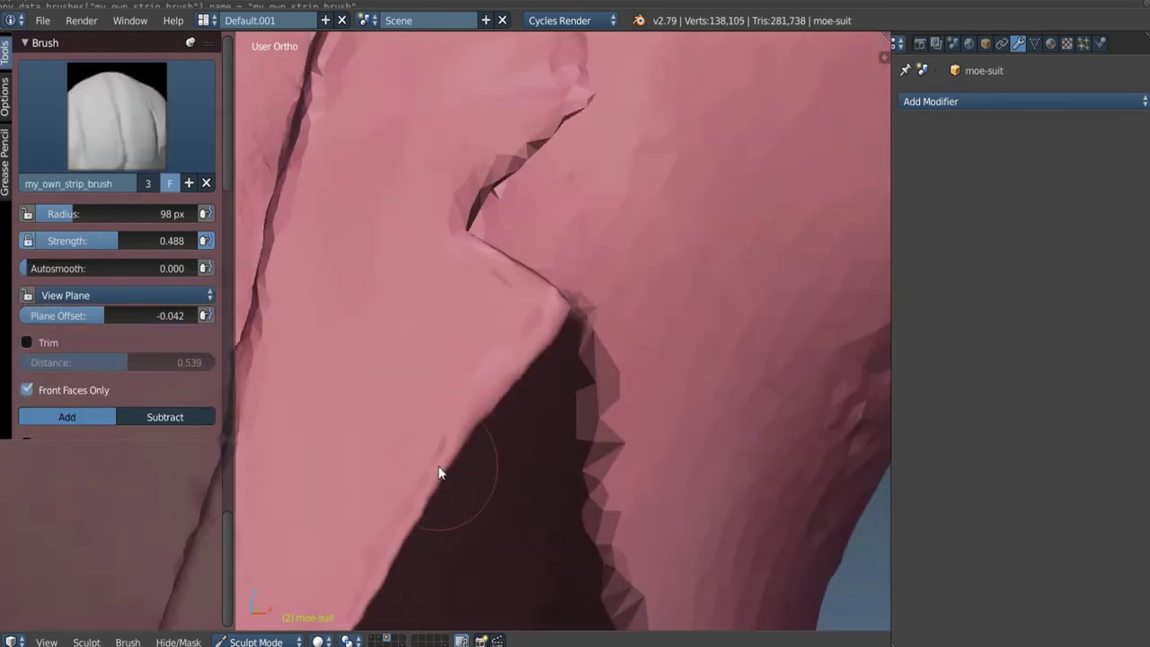
middle_click_drag(441, 470, 538, 409)
scroll(537, 409, "up", 5)
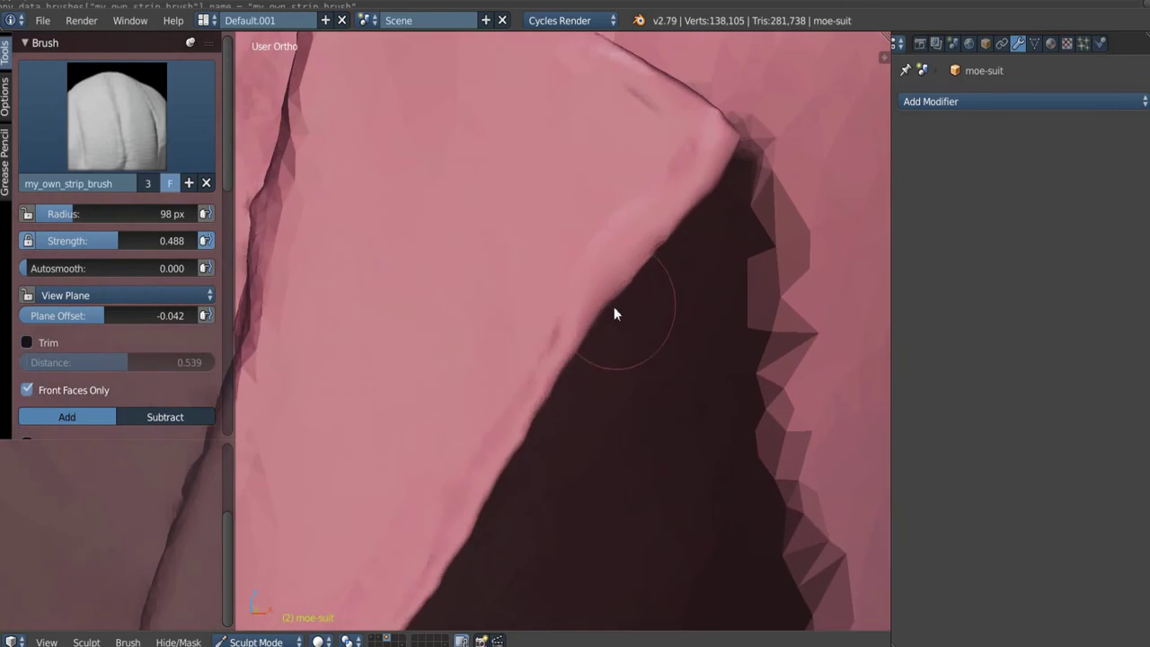
key("shift")
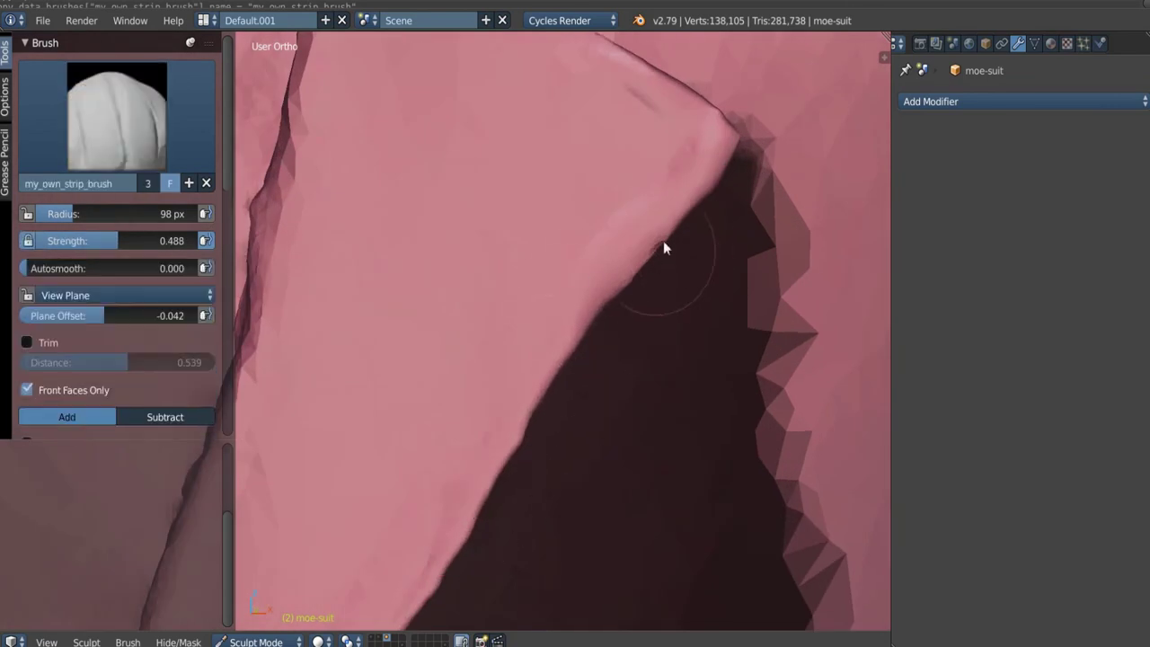
left_click_drag(665, 246, 648, 280)
mouse_move(670, 234)
left_mouse_down()
mouse_move(635, 265)
mouse_move(760, 129)
mouse_move(560, 348)
mouse_move(575, 359)
mouse_move(543, 390)
left_mouse_up()
Step: Switch to the Grab brush with a 194 px radius and pull the lapel's outer edge into a straighter line
scroll(666, 236, "up", 3)
key("g")
key("f")
left_click(656, 338)
mouse_move(604, 306)
left_mouse_down()
mouse_move(617, 303)
mouse_move(621, 267)
mouse_move(639, 257)
mouse_move(653, 268)
mouse_move(686, 239)
mouse_move(740, 162)
mouse_move(711, 188)
left_mouse_up()
scroll(708, 187, "down", 5)
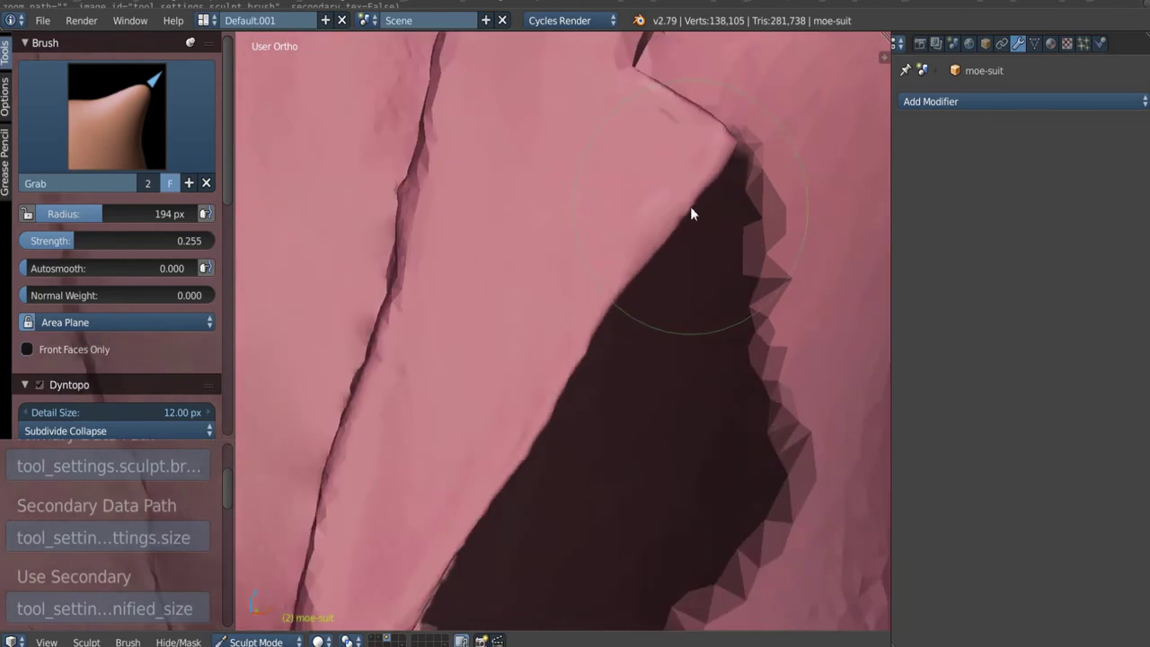
middle_click_drag(690, 207, 640, 214)
middle_click_drag(622, 271, 692, 236, "shift")
scroll(672, 255, "down", 4)
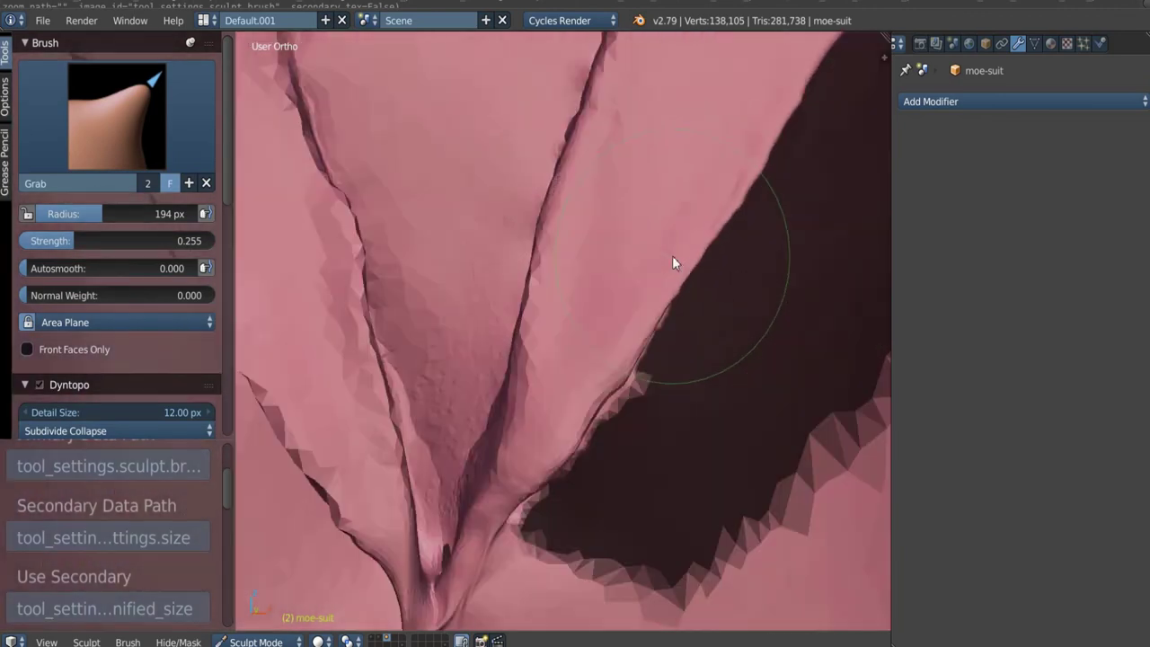
left_click_drag(737, 196, 670, 280)
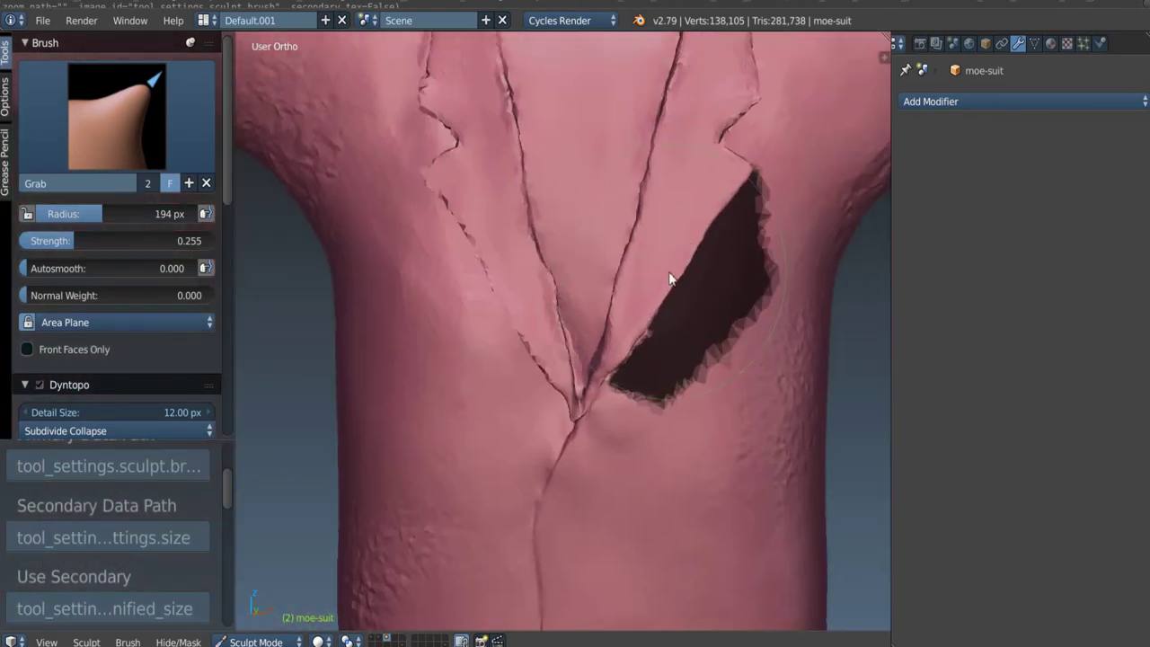
Step: Examine the cleaned lapel edge and the opening beside it in relation to the whole suit front
middle_click_drag(717, 231, 698, 258, "shift")
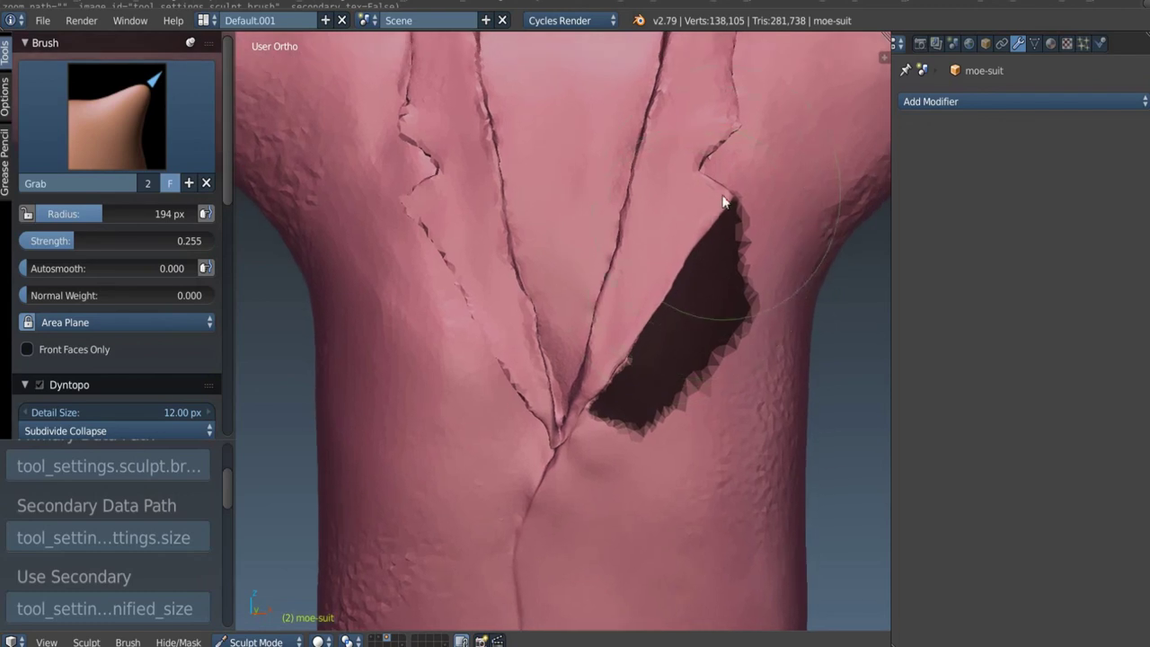
mouse_move(727, 201)
middle_mouse_down("shift")
mouse_move(717, 213)
mouse_move(726, 197)
middle_mouse_up("shift")
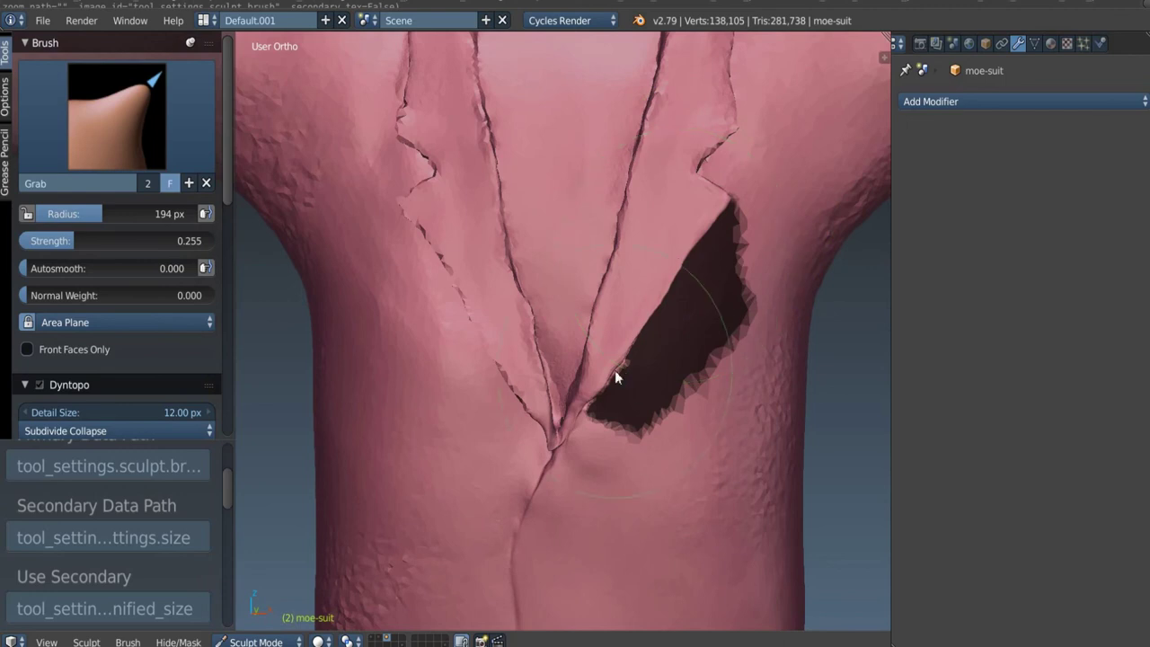
scroll(616, 372, "up", 1)
mouse_move(704, 304)
middle_mouse_down()
mouse_move(591, 295)
mouse_move(695, 312)
middle_mouse_up()
scroll(696, 313, "down", 1)
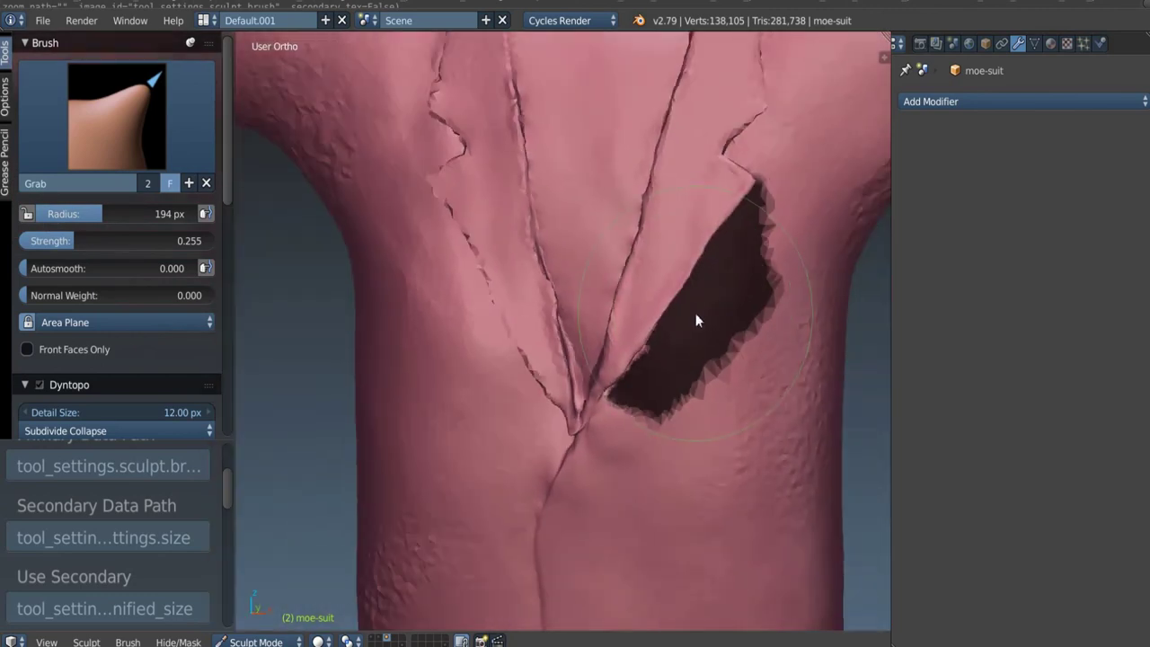
scroll(687, 299, "down", 3)
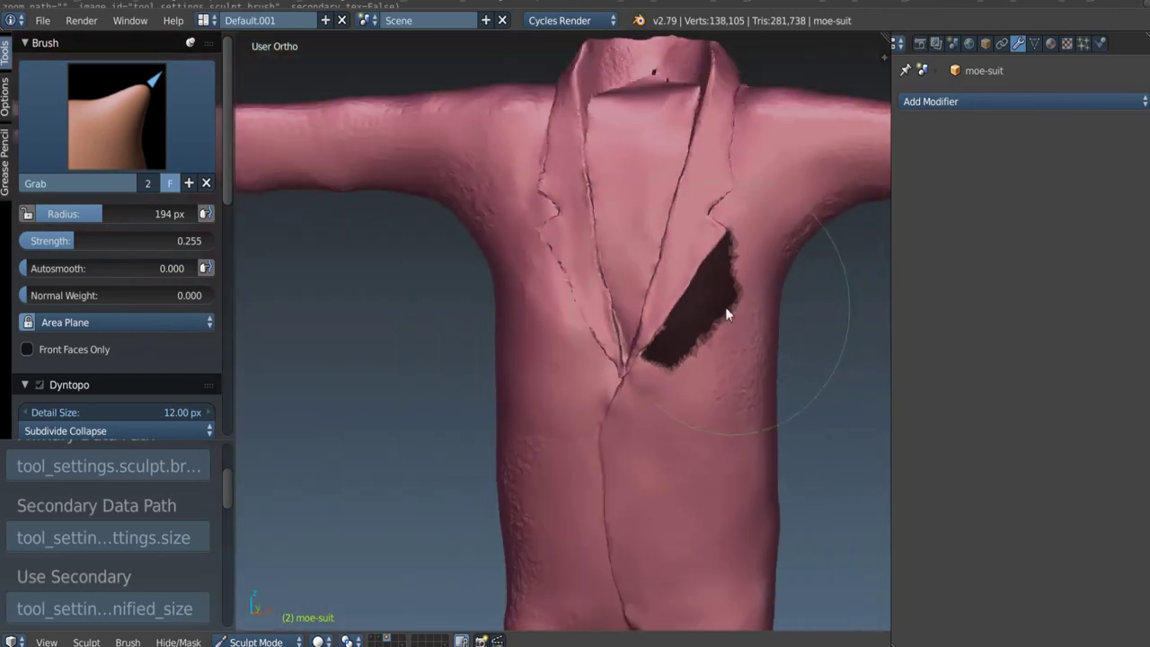
middle_click_drag(680, 302, 660, 289)
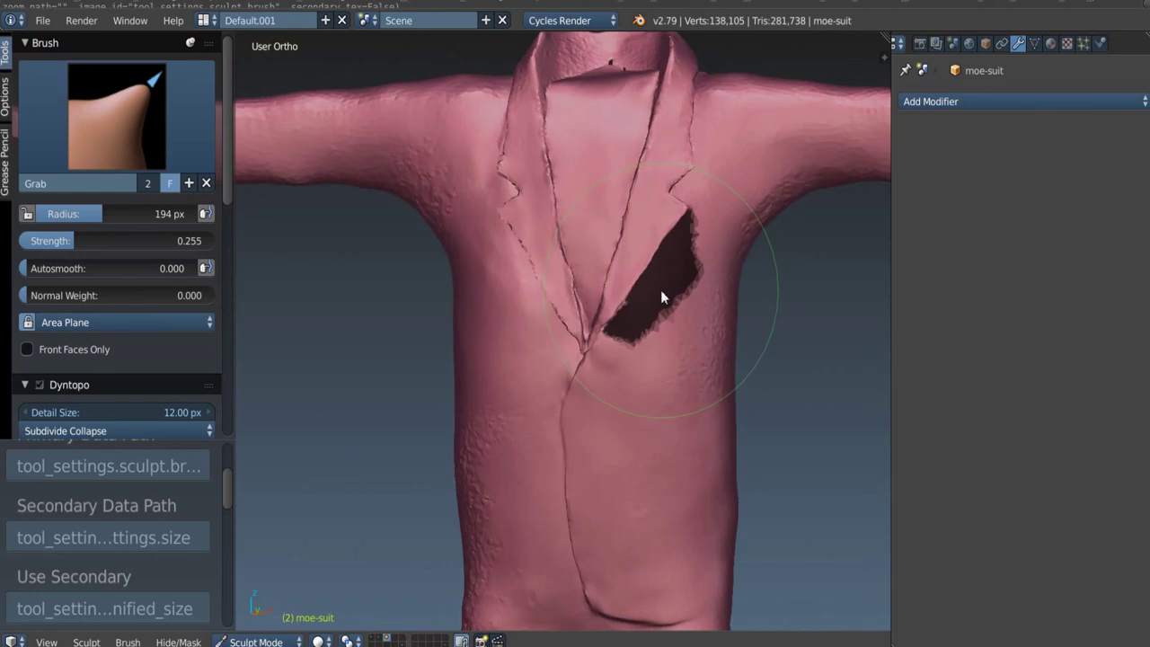
scroll(659, 289, "up", 3)
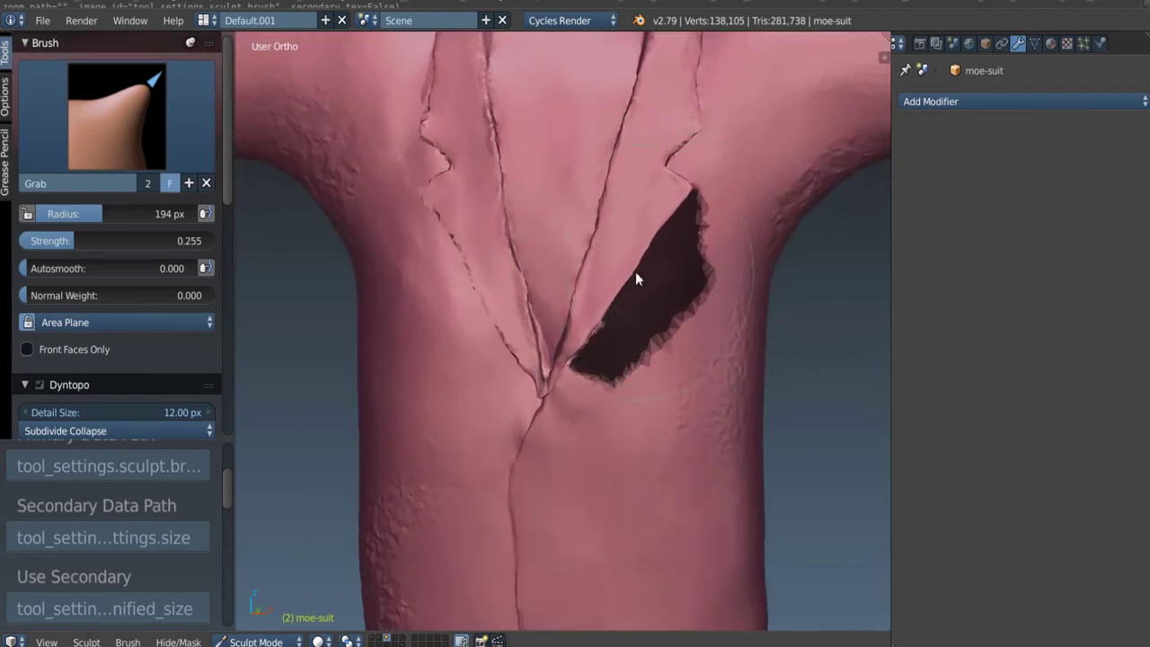
scroll(647, 270, "up", 1)
middle_click_drag(713, 256, 694, 265, "shift")
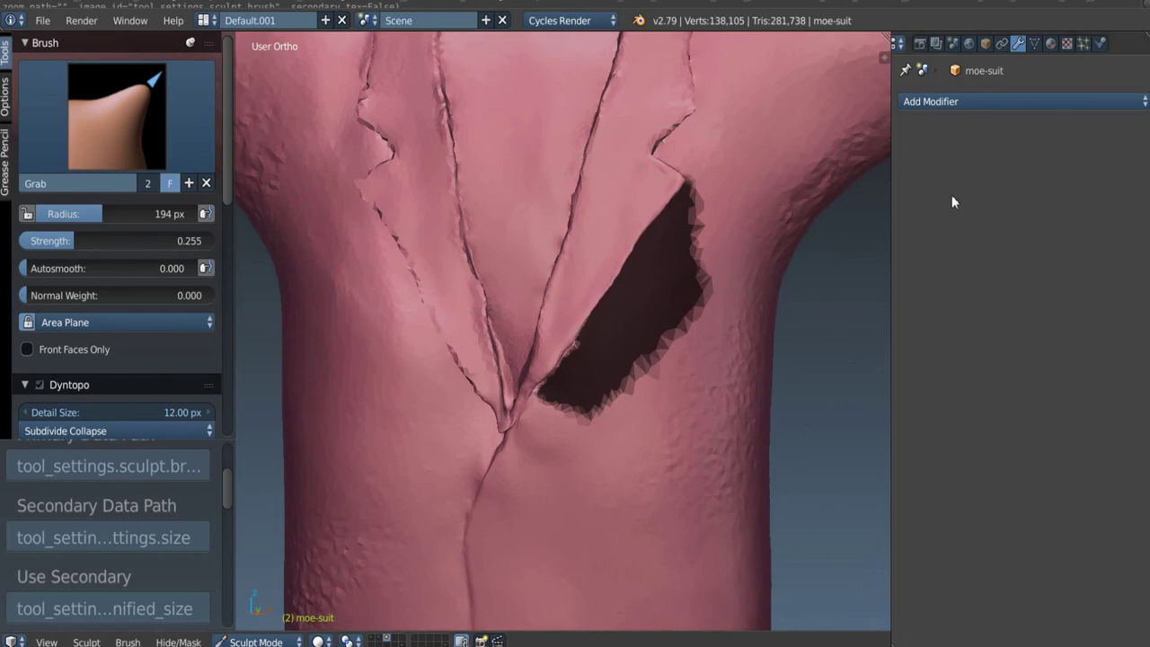